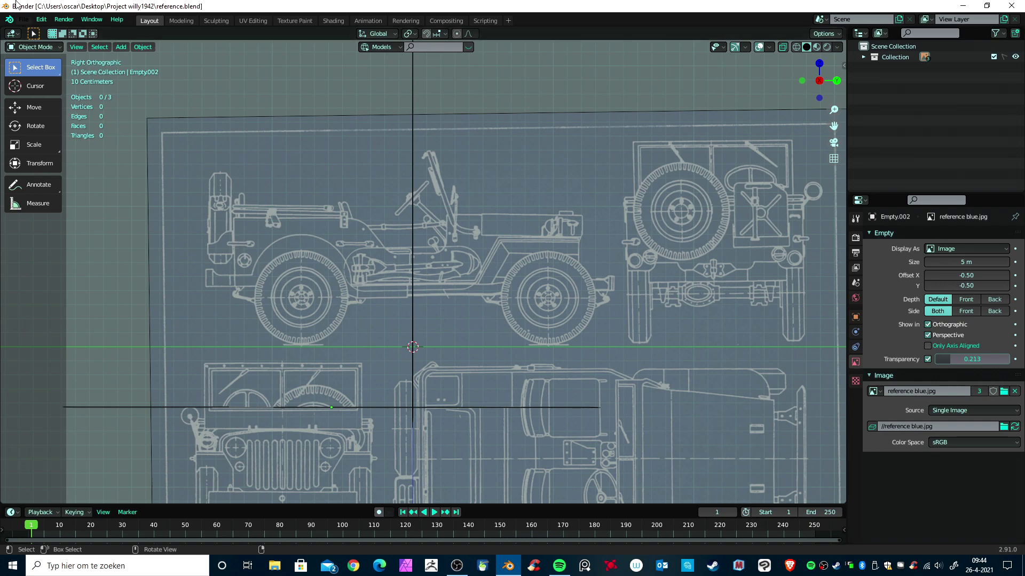
- Import the wheel.fbx model from the Project willy1942 folder into the scene
{"action": "left_click", "coordinate": [10, 19]}
{"action": "mouse_move", "coordinate": [23, 21]}
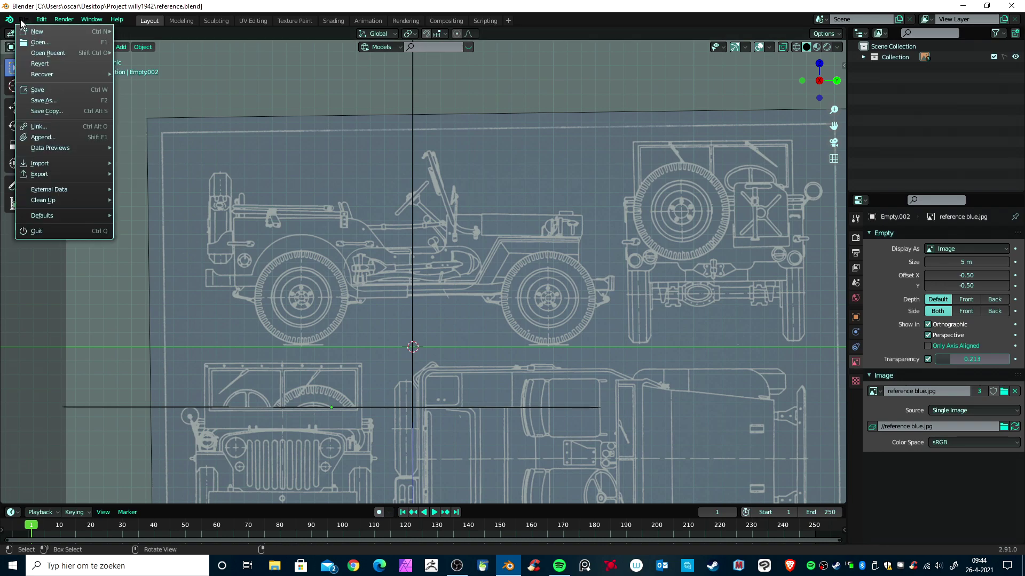
{"action": "mouse_move", "coordinate": [40, 169]}
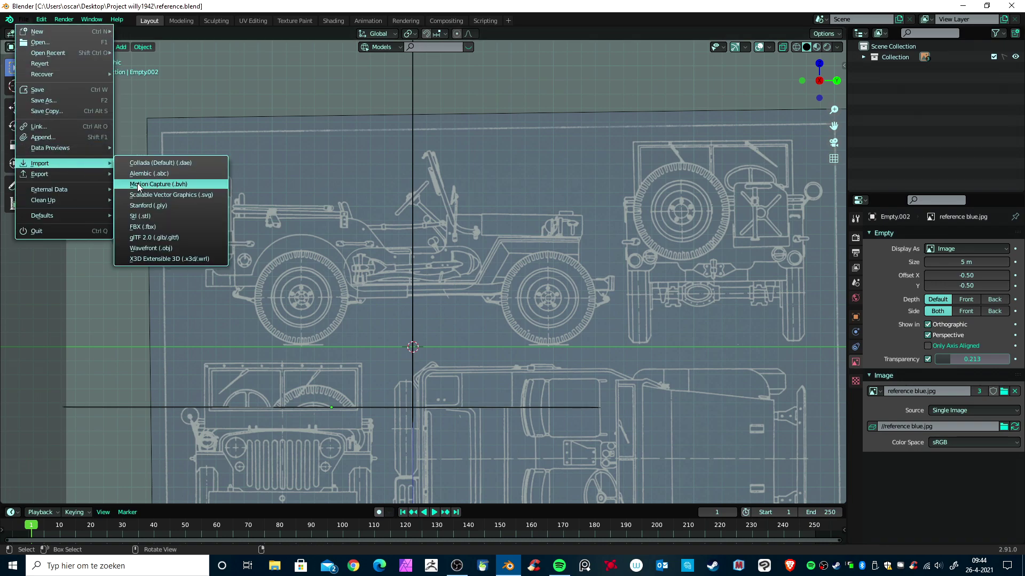
{"action": "left_click", "coordinate": [143, 227]}
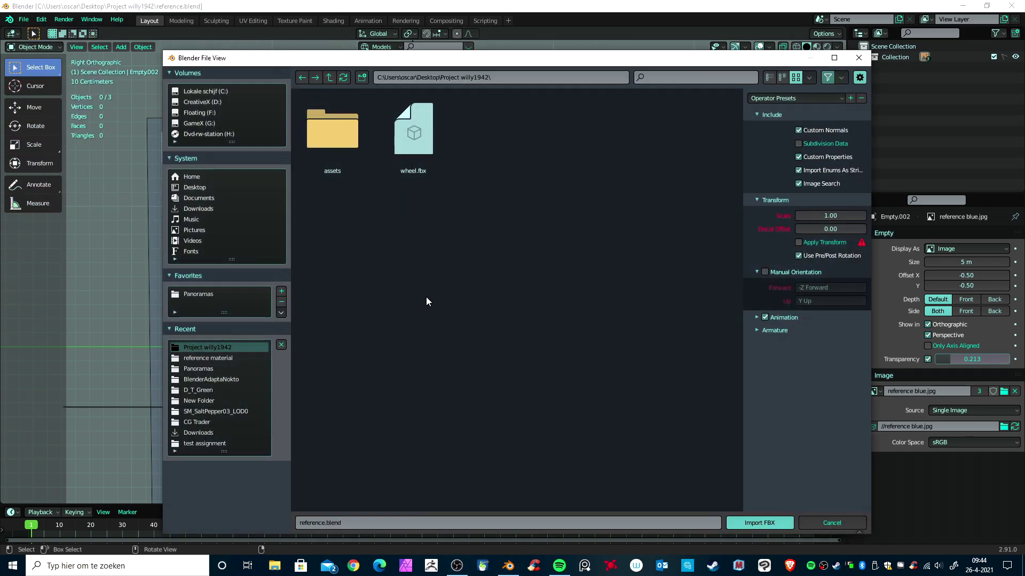
{"action": "double_click", "coordinate": [425, 140]}
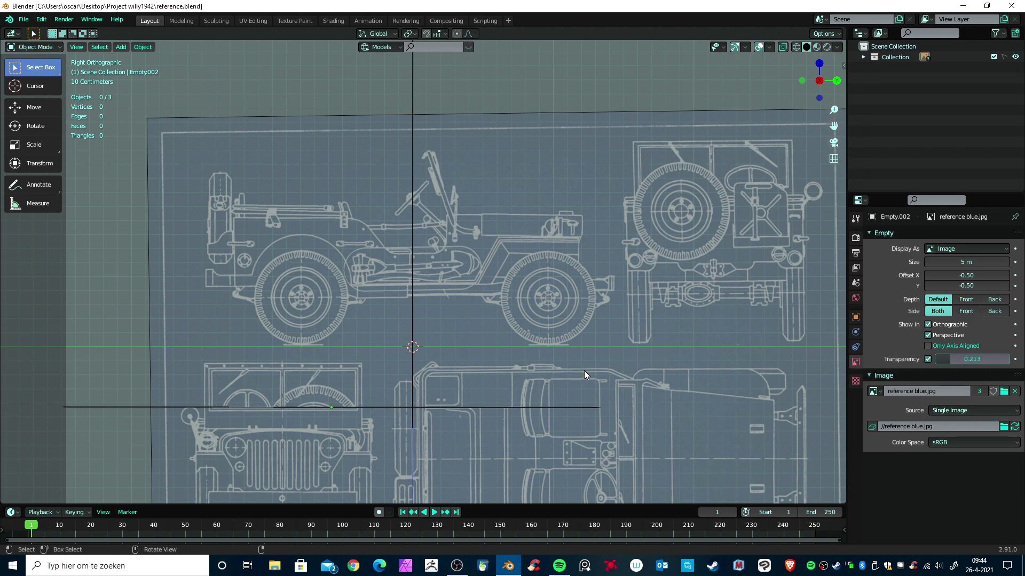
{"action": "scroll", "coordinate": [584, 370], "scroll_direction": "down", "scroll_amount": 9}
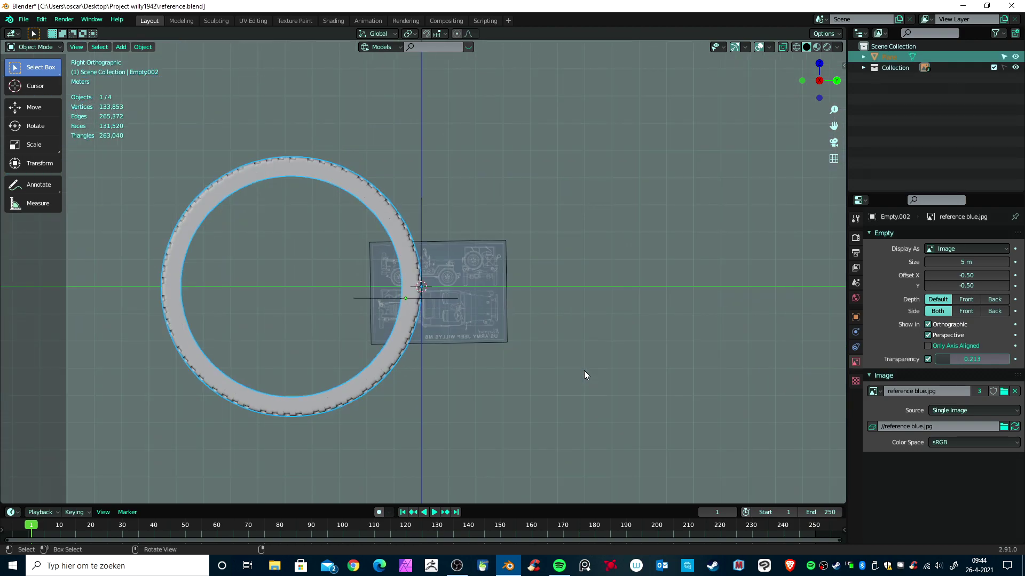
- Set the imported tire's origin to the centre of its own geometry
{"action": "middle_click_drag", "start_coordinate": [516, 359], "coordinate": [403, 238]}
{"action": "left_click", "coordinate": [302, 153]}
{"action": "left_click", "coordinate": [143, 47]}
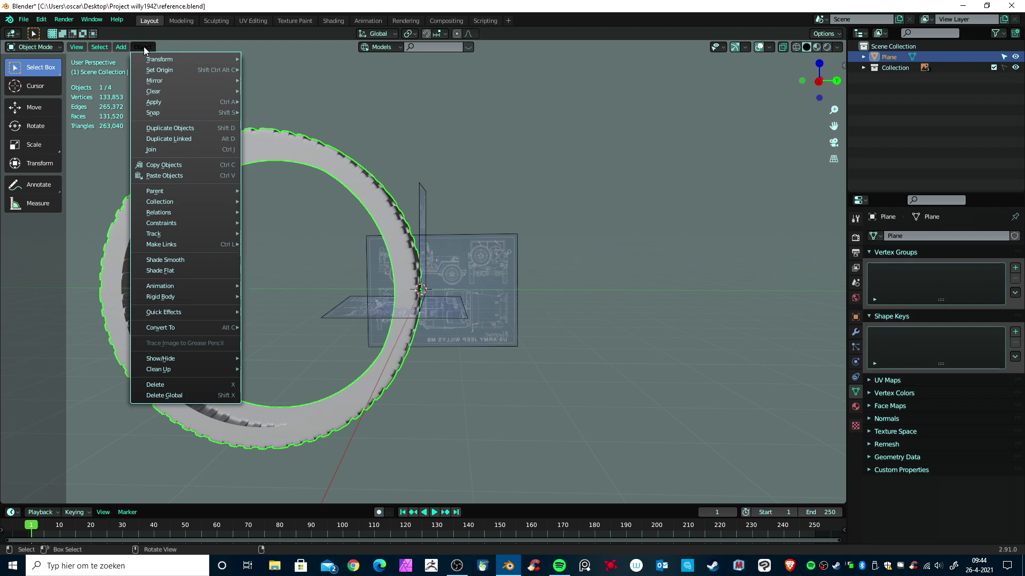
{"action": "mouse_move", "coordinate": [160, 70]}
{"action": "left_click", "coordinate": [265, 104]}
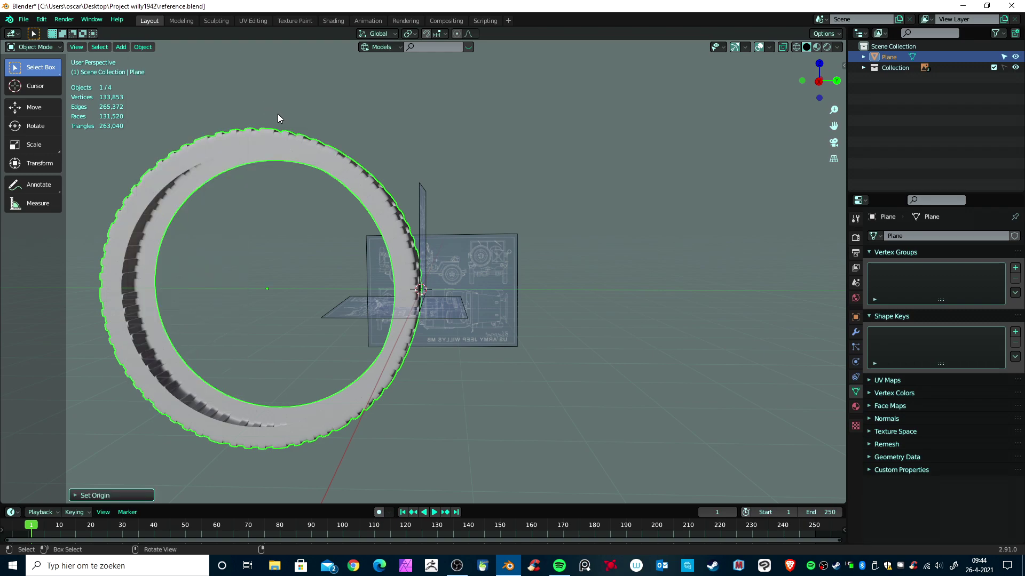
- Scale the tire down in the right orthographic view and move it onto the centre of the jeep's rear wheel
{"action": "scroll", "coordinate": [537, 437], "scroll_direction": "down", "scroll_amount": 2}
{"action": "key", "text": "KP_3"}
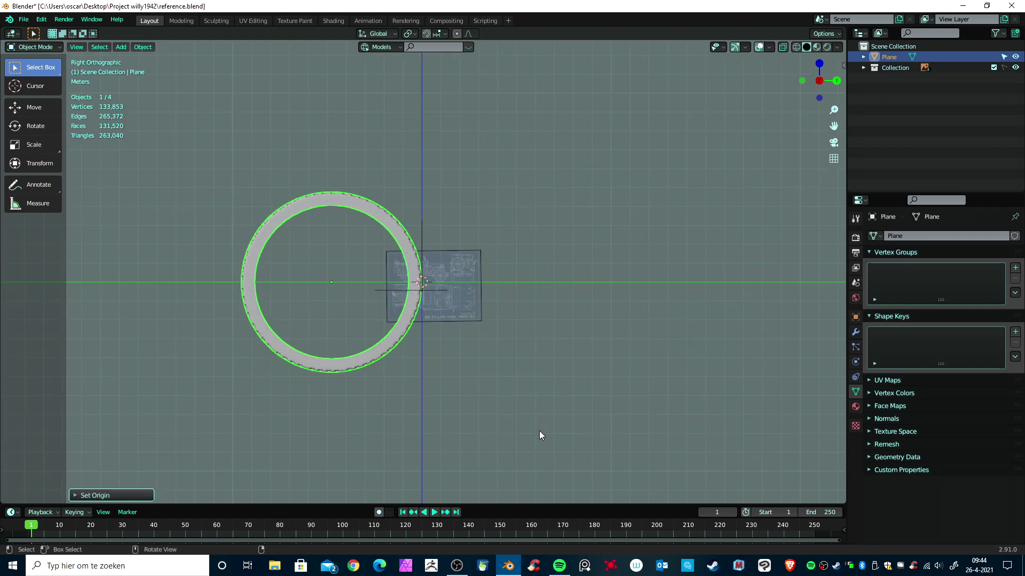
{"action": "key", "text": "s"}
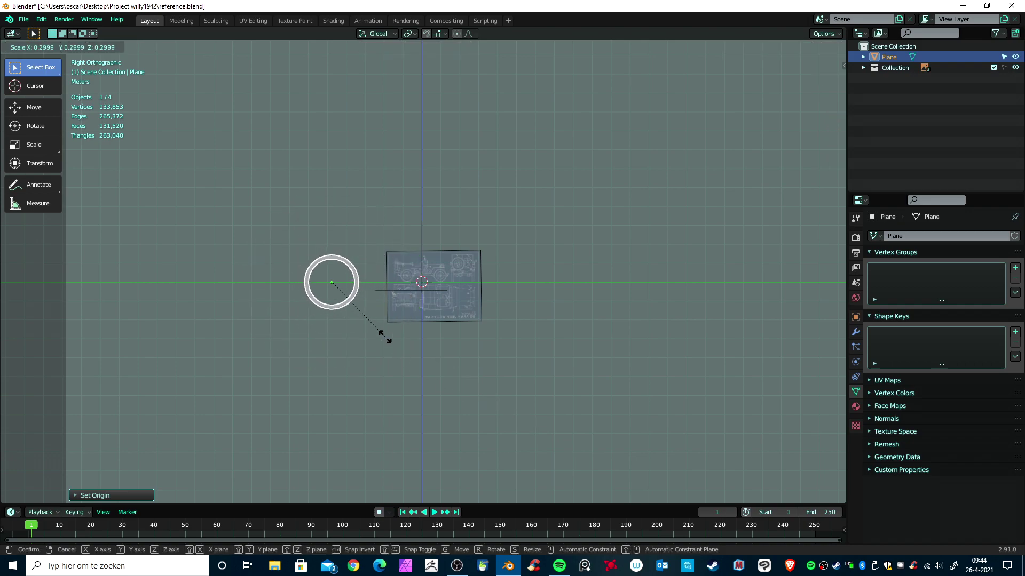
{"action": "left_click", "coordinate": [352, 308]}
{"action": "scroll", "coordinate": [390, 334], "scroll_direction": "up", "scroll_amount": 8}
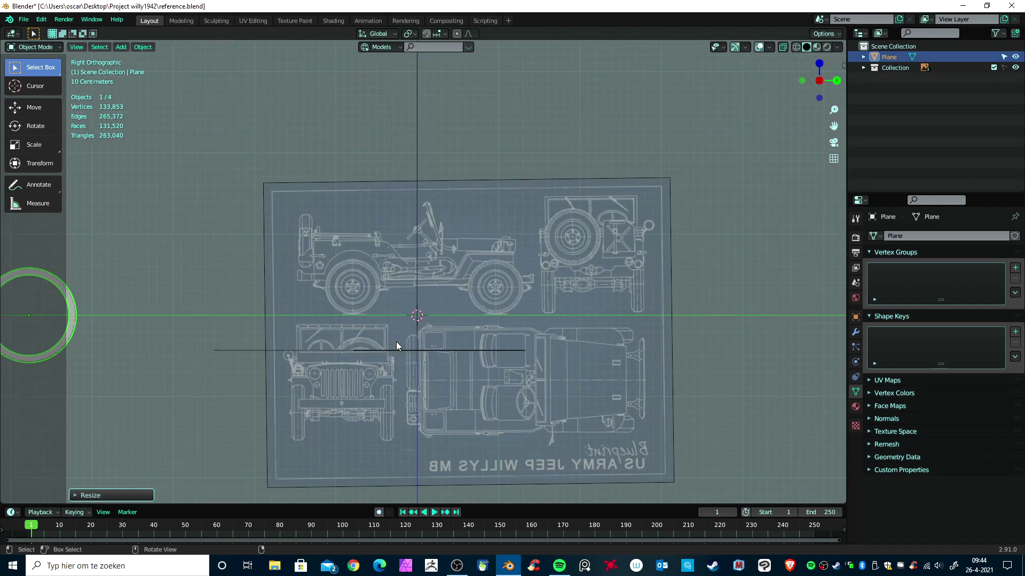
{"action": "key", "text": "g"}
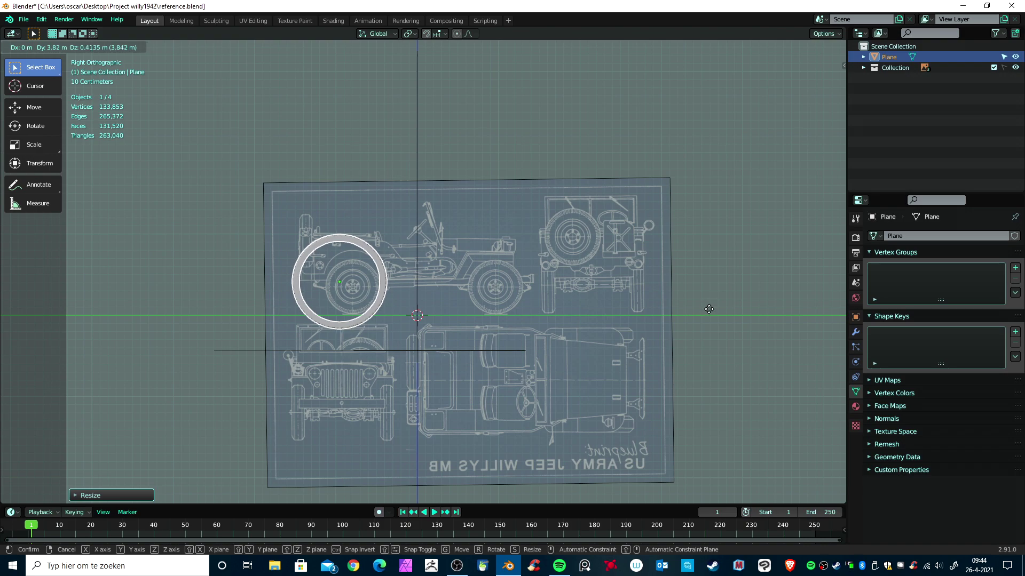
{"action": "left_click", "coordinate": [719, 313]}
{"action": "scroll", "coordinate": [668, 341], "scroll_direction": "up", "scroll_amount": 8}
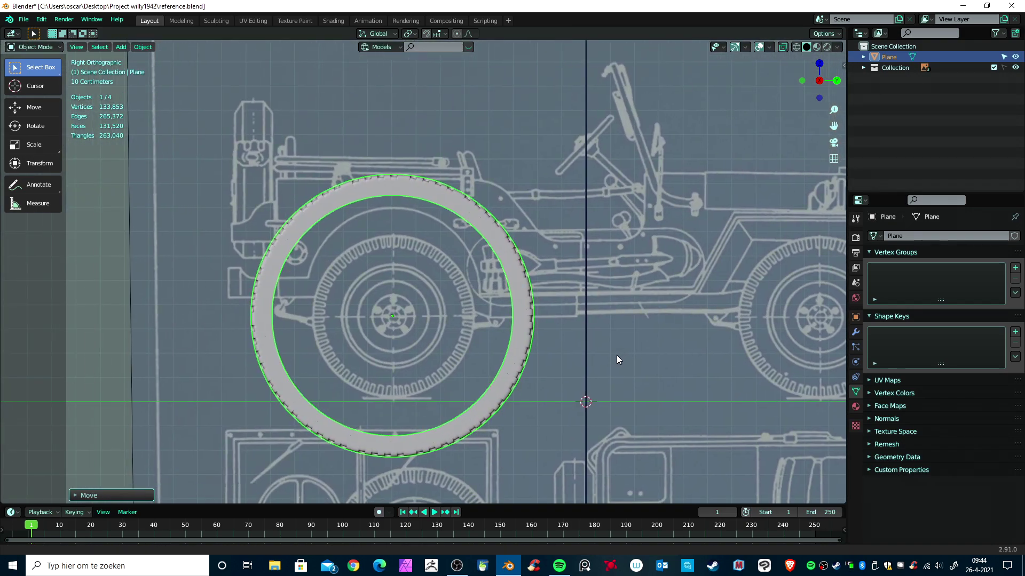
- Scale the tire by about 0.57 and nudge it slightly to fit the blueprint's rear tire outline, leaving it deselected
{"action": "middle_click_drag", "start_coordinate": [642, 382], "coordinate": [673, 333], "text": "shift"}
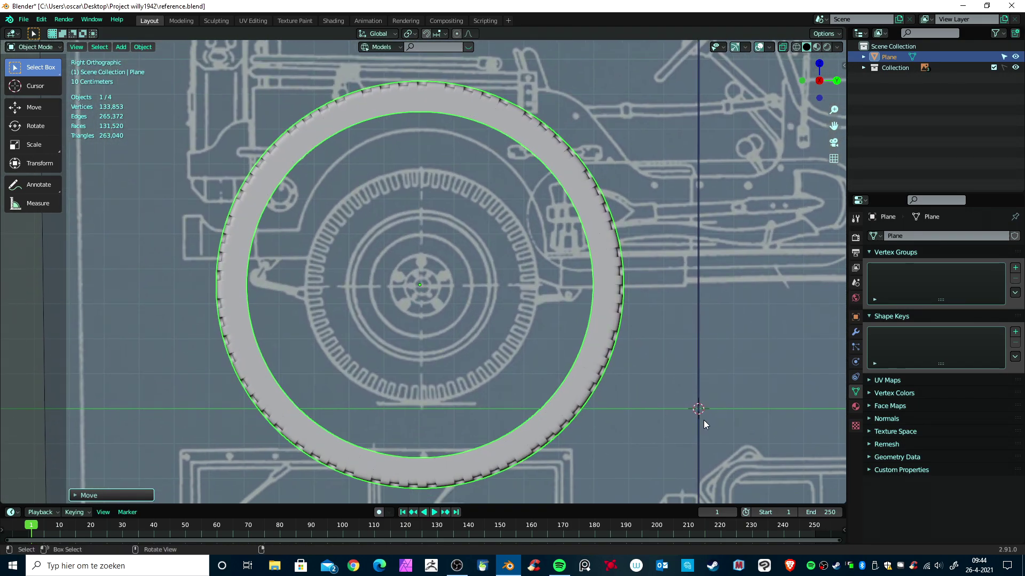
{"action": "key", "text": "s"}
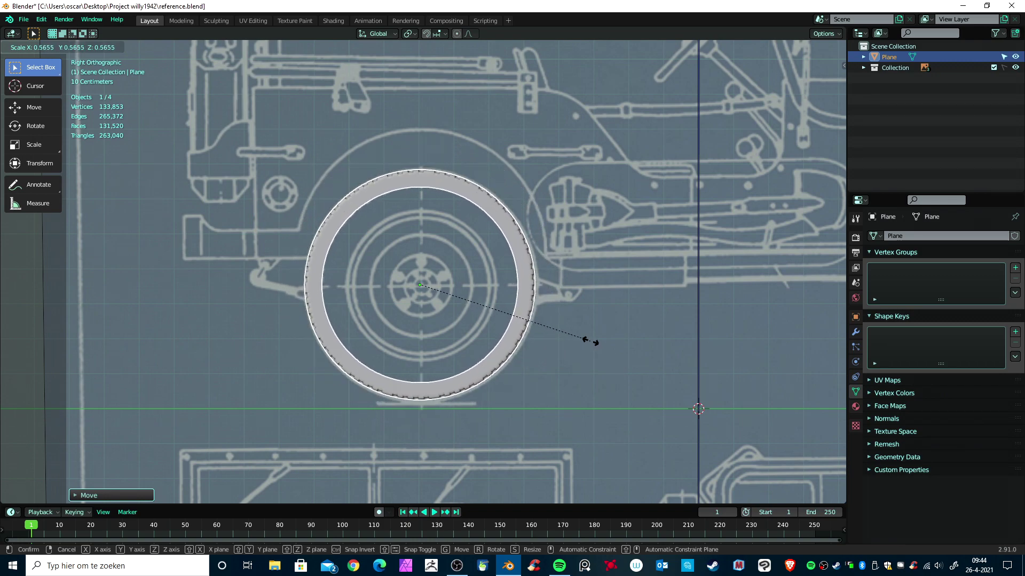
{"action": "left_click", "coordinate": [591, 341]}
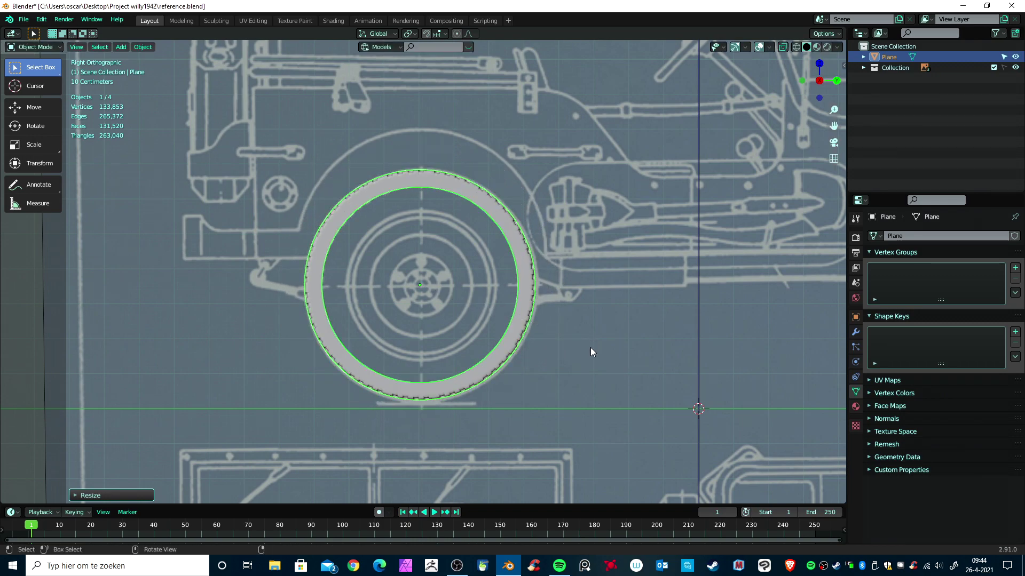
{"action": "key", "text": "g"}
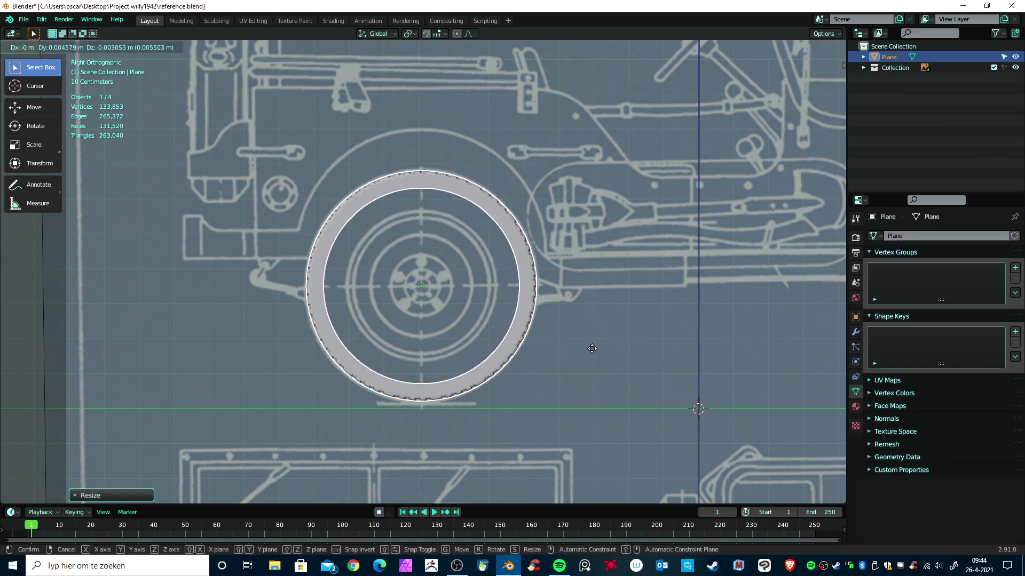
{"action": "left_click", "coordinate": [592, 348]}
{"action": "scroll", "coordinate": [575, 387], "scroll_direction": "up", "scroll_amount": 2}
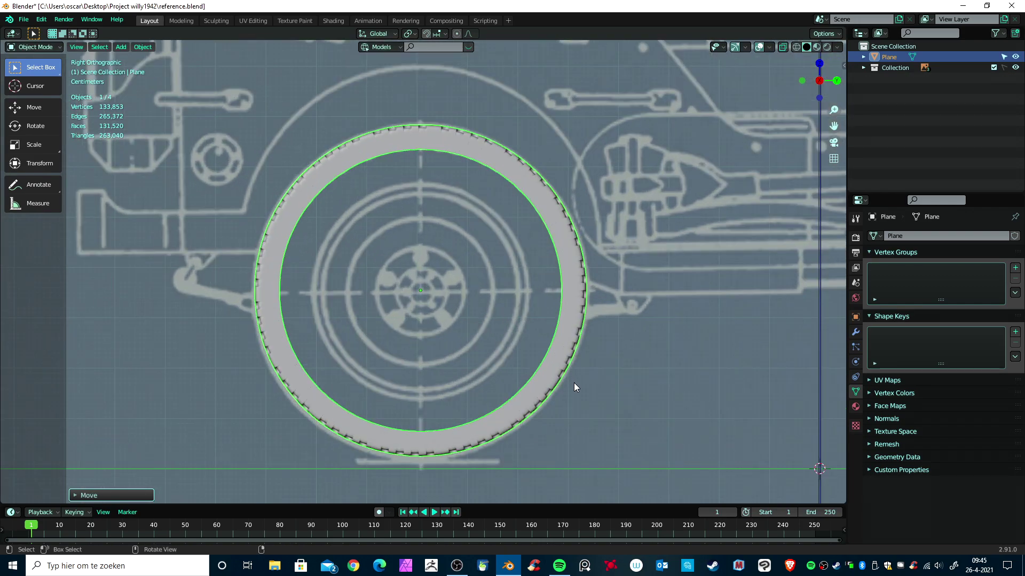
{"action": "left_click", "coordinate": [634, 401]}
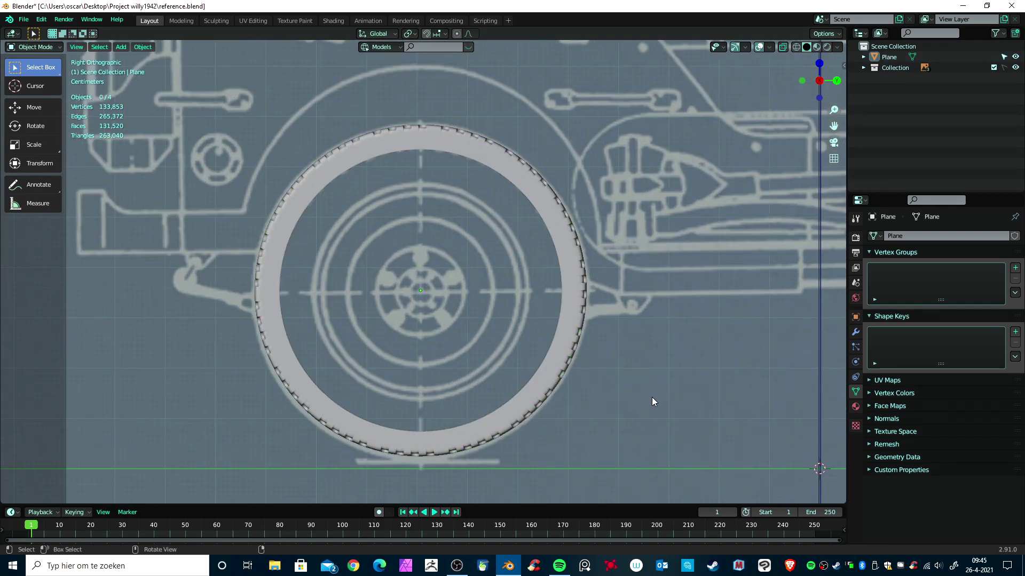
- Add a circle mesh and rotate it 90° around X and 90° around Z to face the side view
{"action": "key", "text": "shift+a"}
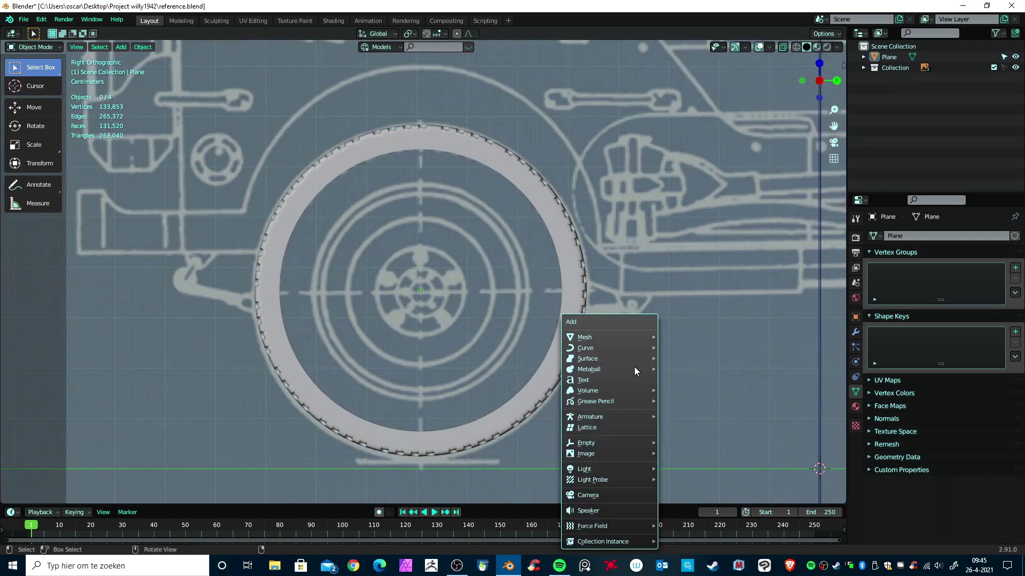
{"action": "mouse_move", "coordinate": [627, 335]}
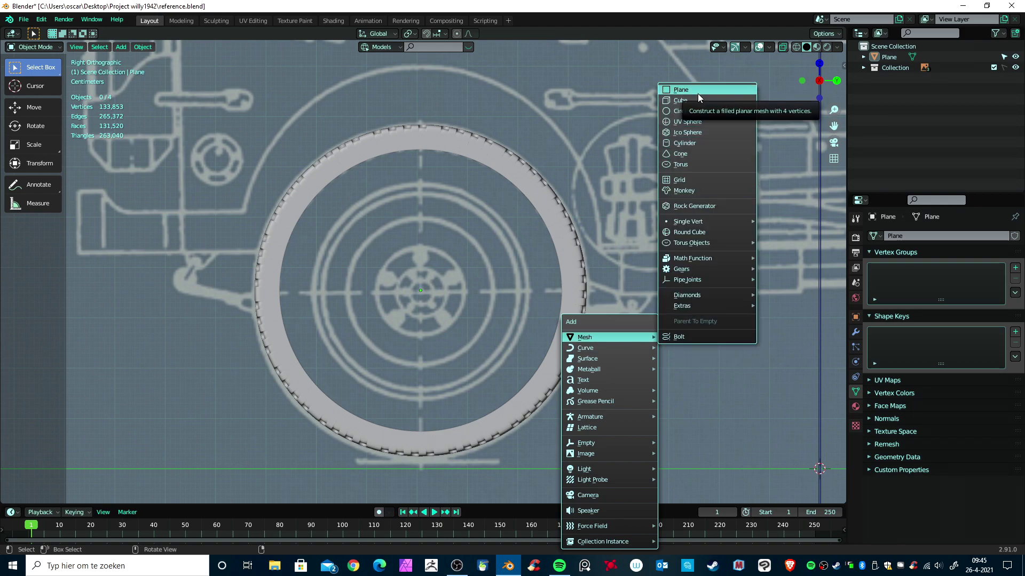
{"action": "left_click", "coordinate": [684, 116]}
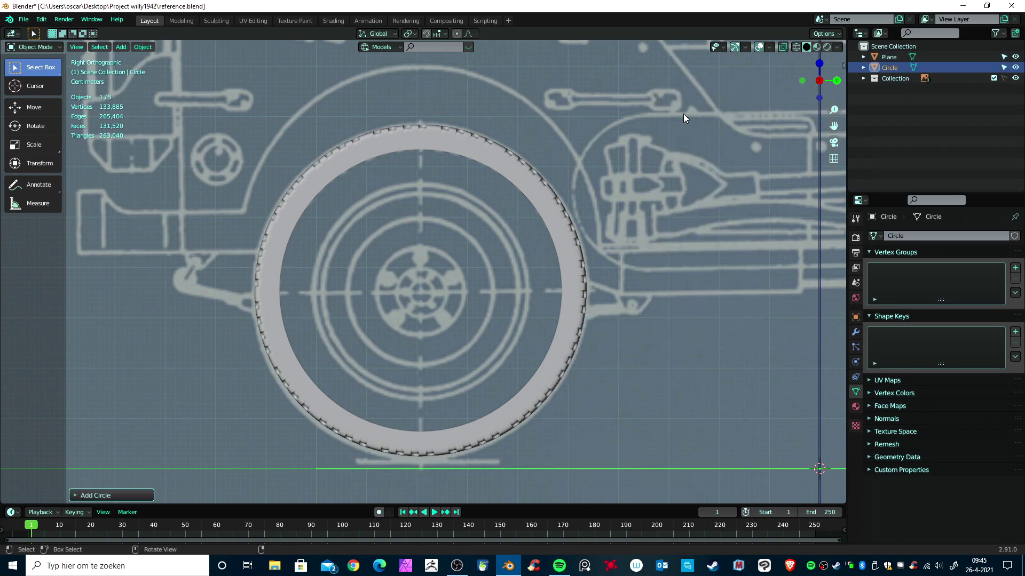
{"action": "scroll", "coordinate": [655, 279], "scroll_direction": "down", "scroll_amount": 5}
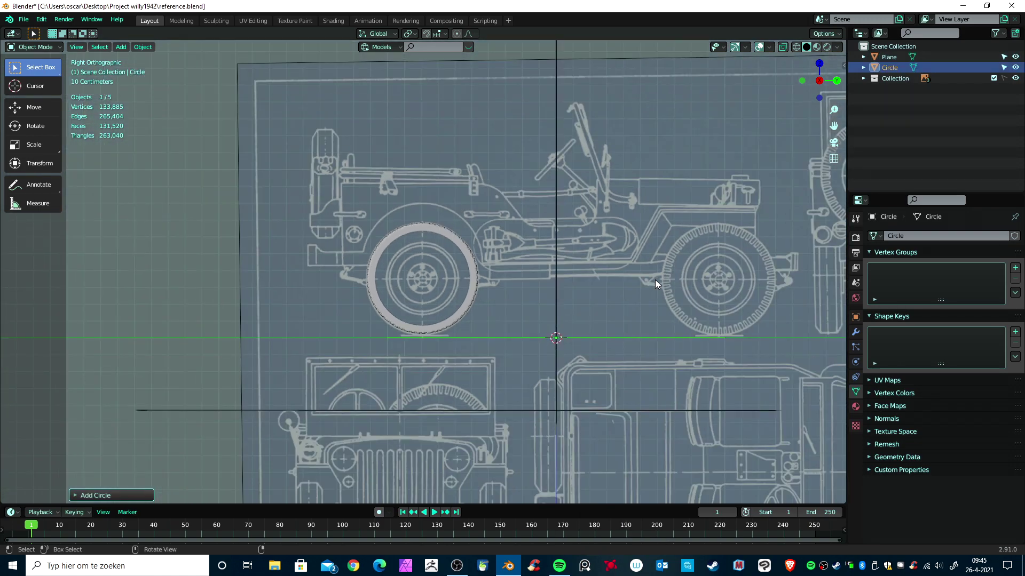
{"action": "type", "text": "rx90"}
{"action": "key", "text": "Return"}
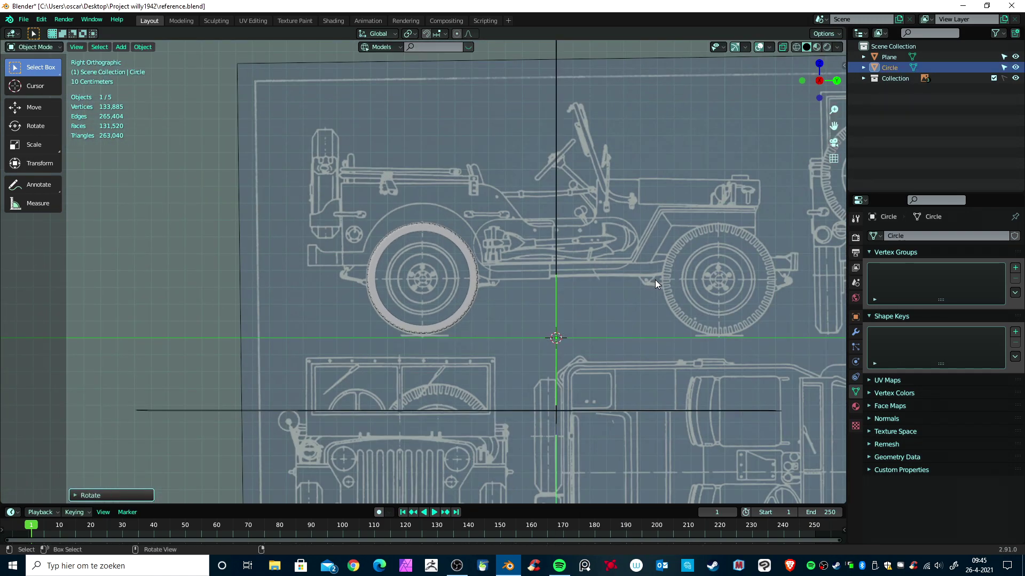
{"action": "type", "text": "rz90"}
{"action": "key", "text": "Return"}
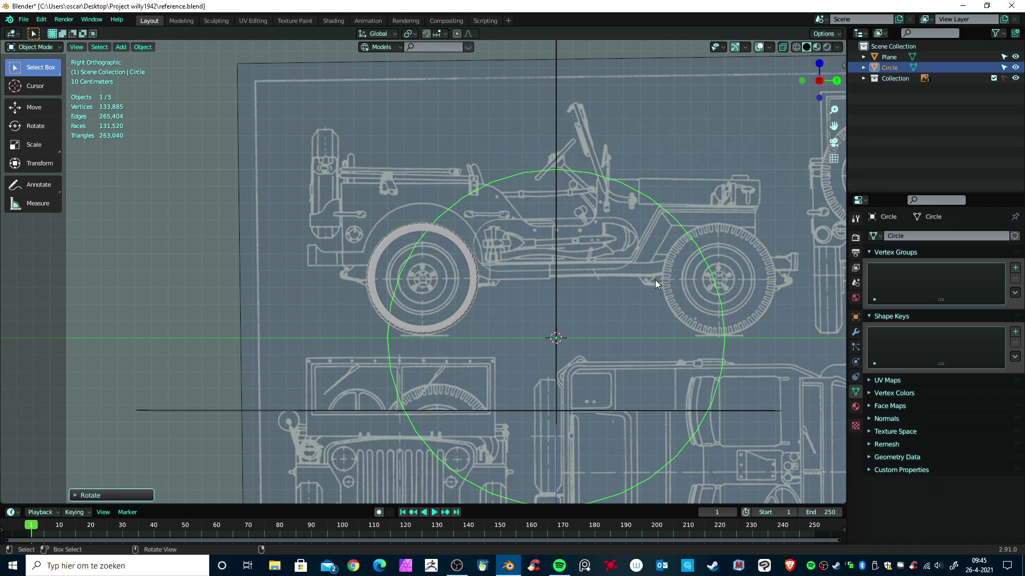
- Scale the circle by about 0.12 and move it onto the centre of the rear wheel
{"action": "key", "text": "s"}
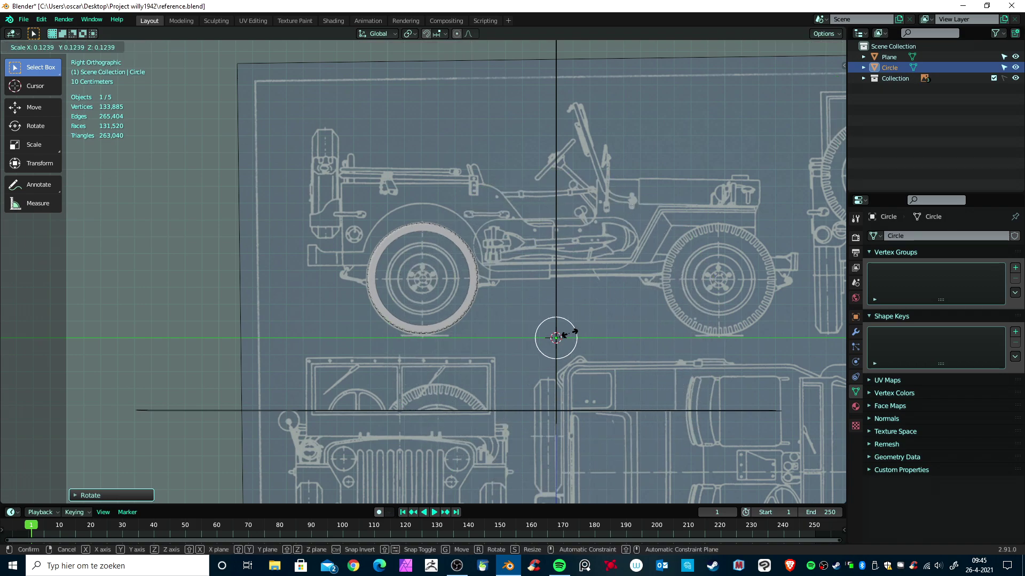
{"action": "left_click", "coordinate": [569, 332]}
{"action": "scroll", "coordinate": [599, 354], "scroll_direction": "up", "scroll_amount": 5}
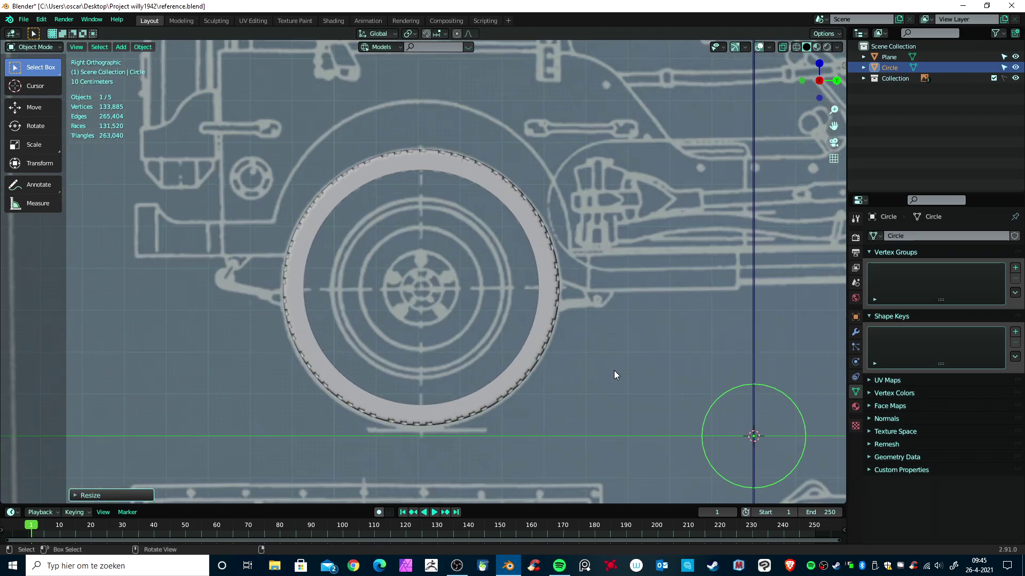
{"action": "key", "text": "g"}
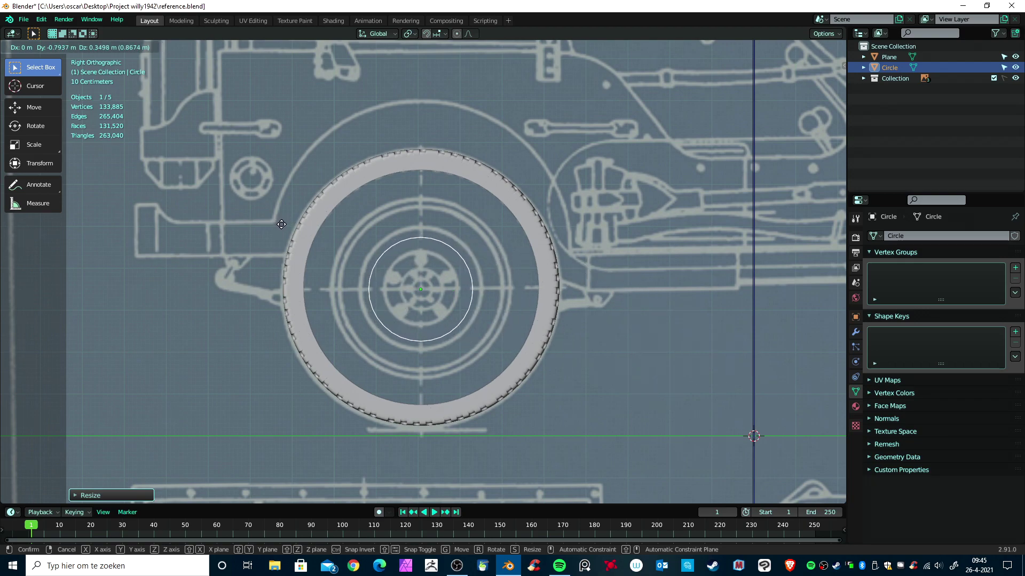
{"action": "left_click", "coordinate": [281, 224]}
{"action": "scroll", "coordinate": [322, 261], "scroll_direction": "up", "scroll_amount": 5}
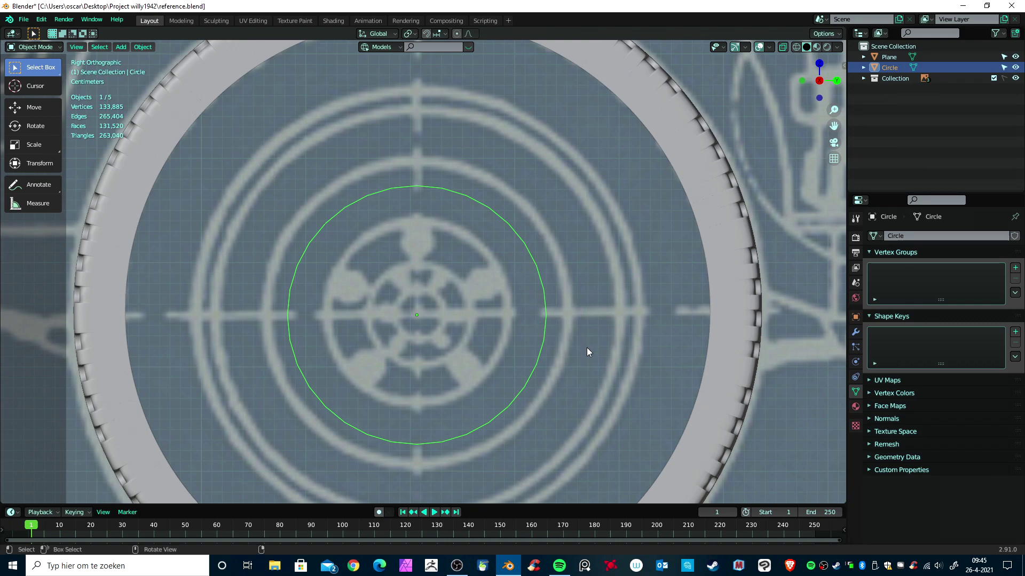
- Shrink the circle to match the blueprint's inner hub ring, fine-tuning it with a scale of about 1.01
{"action": "key", "text": "s"}
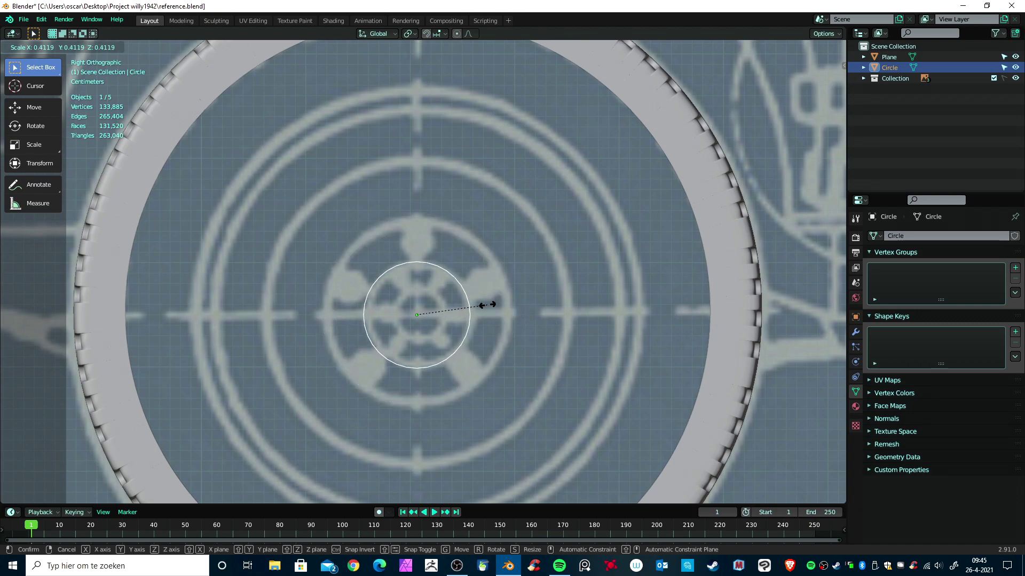
{"action": "left_click", "coordinate": [484, 309]}
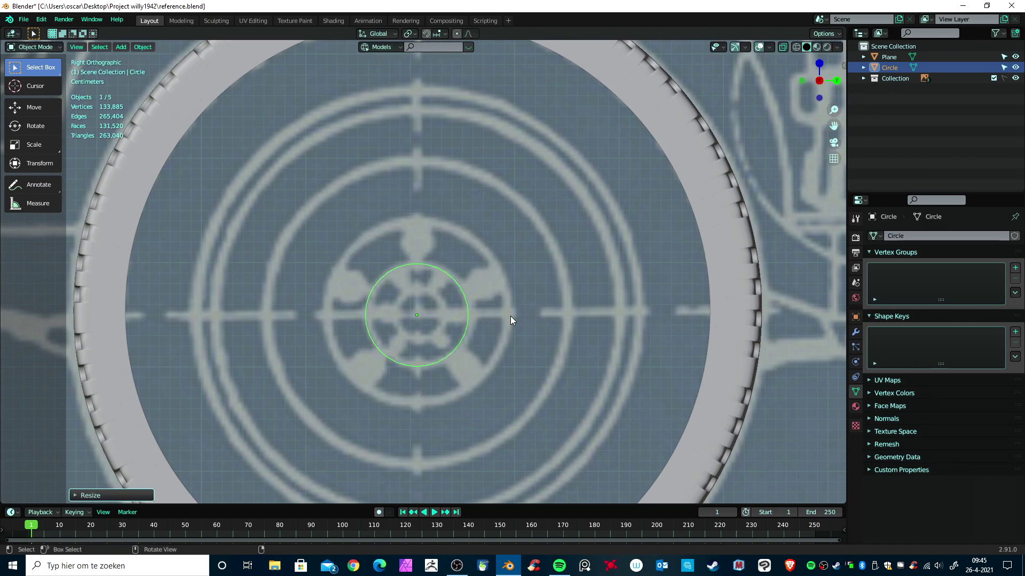
{"action": "key", "text": "s"}
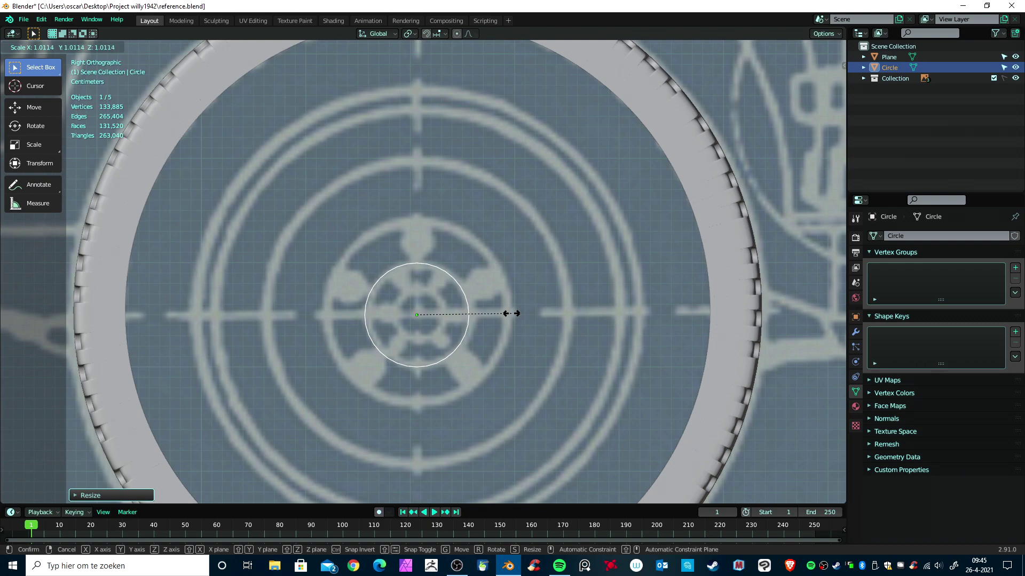
{"action": "left_click", "coordinate": [511, 313]}
- In Edit Mode, extrude all of the circle's edges and scale them outward to the hub's outer ring in the blueprint
{"action": "key", "text": "Tab"}
{"action": "scroll", "coordinate": [503, 325], "scroll_direction": "up", "scroll_amount": 4}
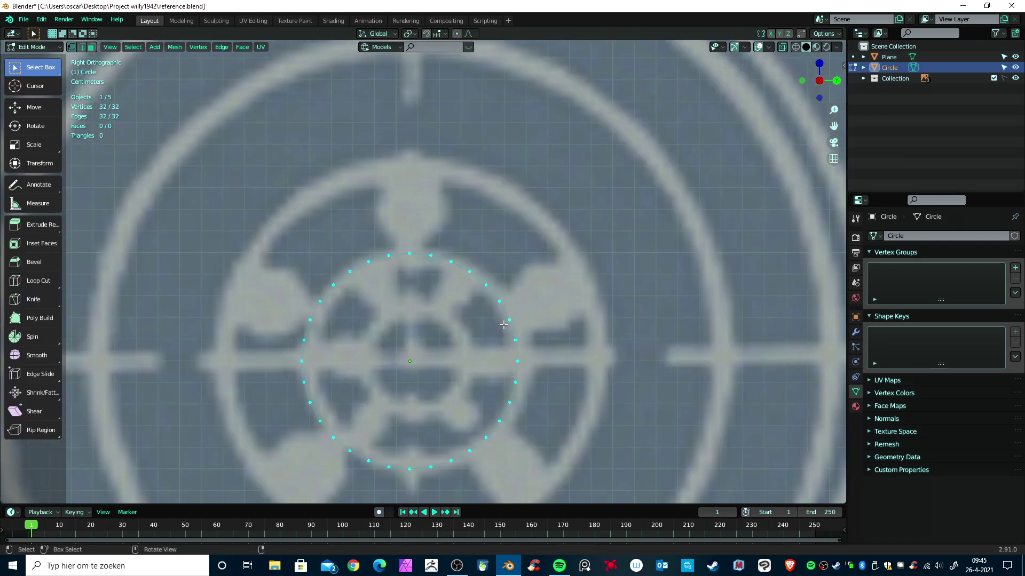
{"action": "middle_click_drag", "start_coordinate": [566, 374], "coordinate": [611, 273], "text": "shift"}
{"action": "left_click", "coordinate": [611, 274]}
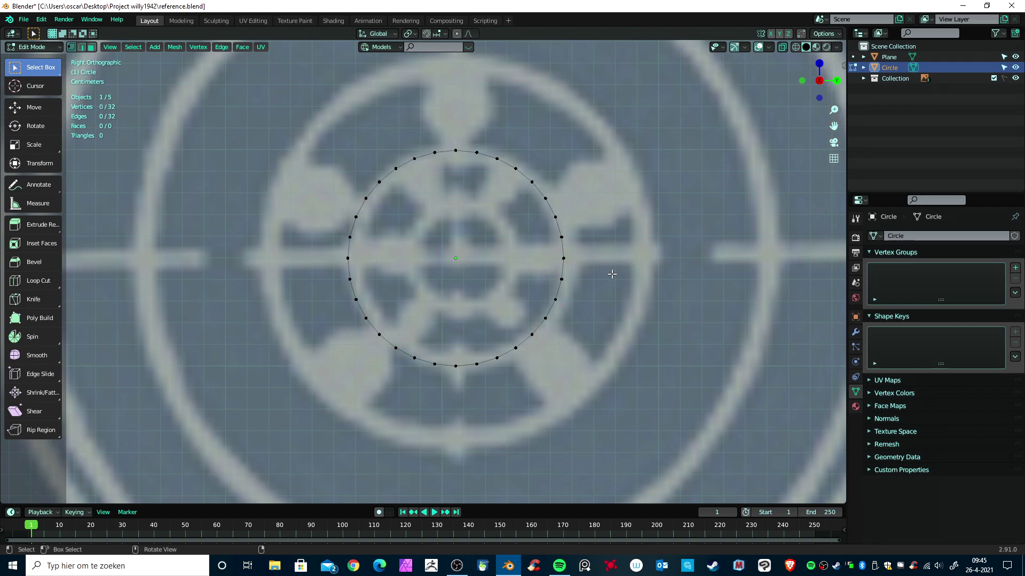
{"action": "key", "text": "a"}
{"action": "key", "text": "e"}
{"action": "key", "text": "s"}
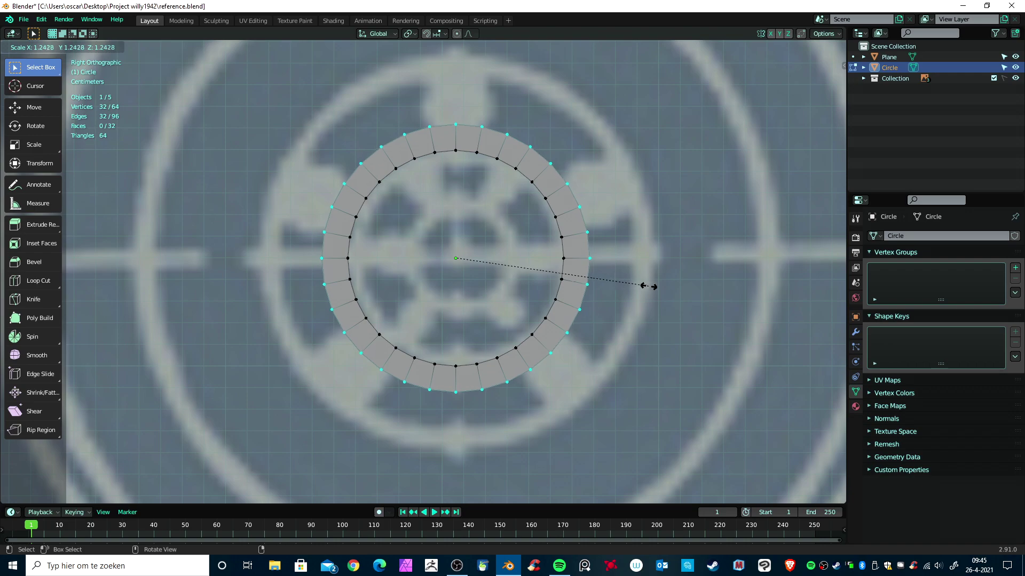
{"action": "left_click", "coordinate": [729, 328]}
{"action": "scroll", "coordinate": [702, 321], "scroll_direction": "down", "scroll_amount": 4}
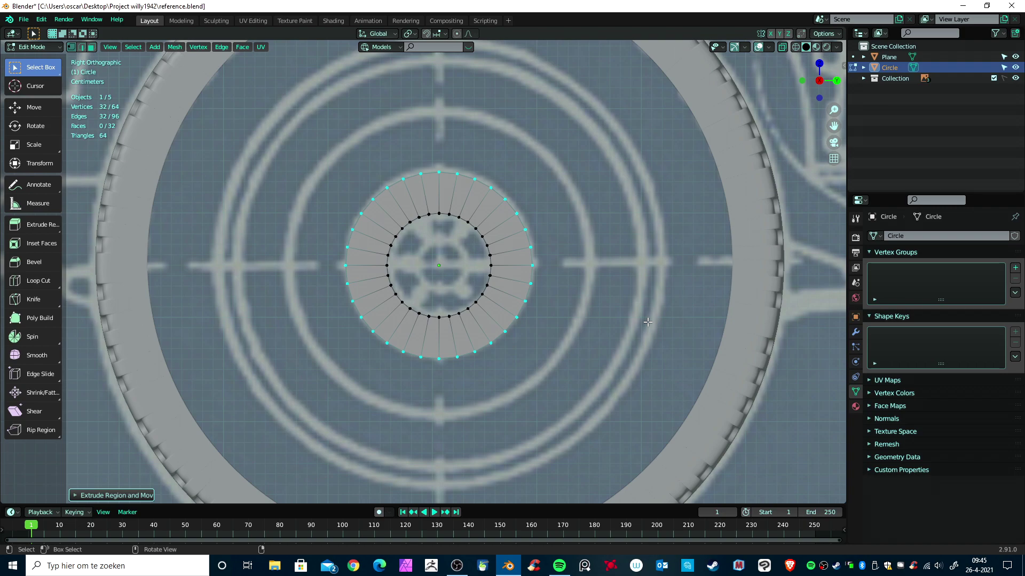
- Extrude the outer edge loop outward three times, scaling it to the blueprint's middle ring, then to the inner and outer lines of the double ring
{"action": "key", "text": "e"}
{"action": "key", "text": "s"}
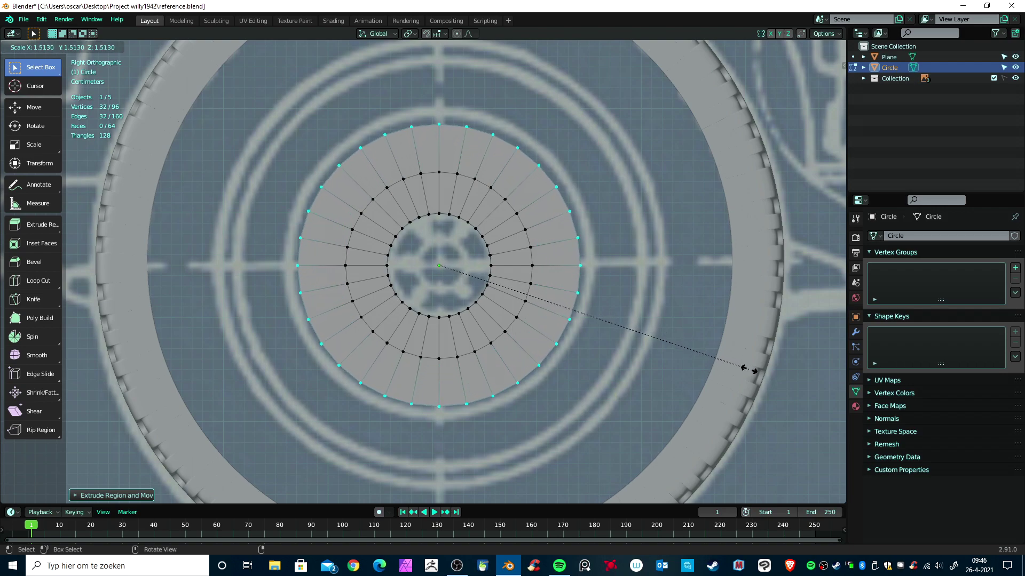
{"action": "left_click", "coordinate": [772, 384]}
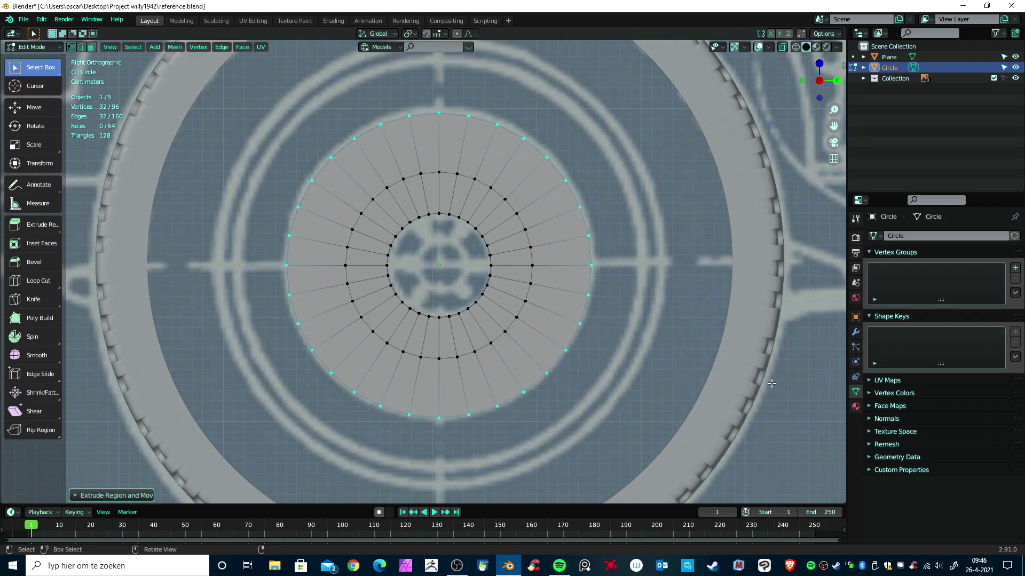
{"action": "key", "text": "e"}
{"action": "key", "text": "s"}
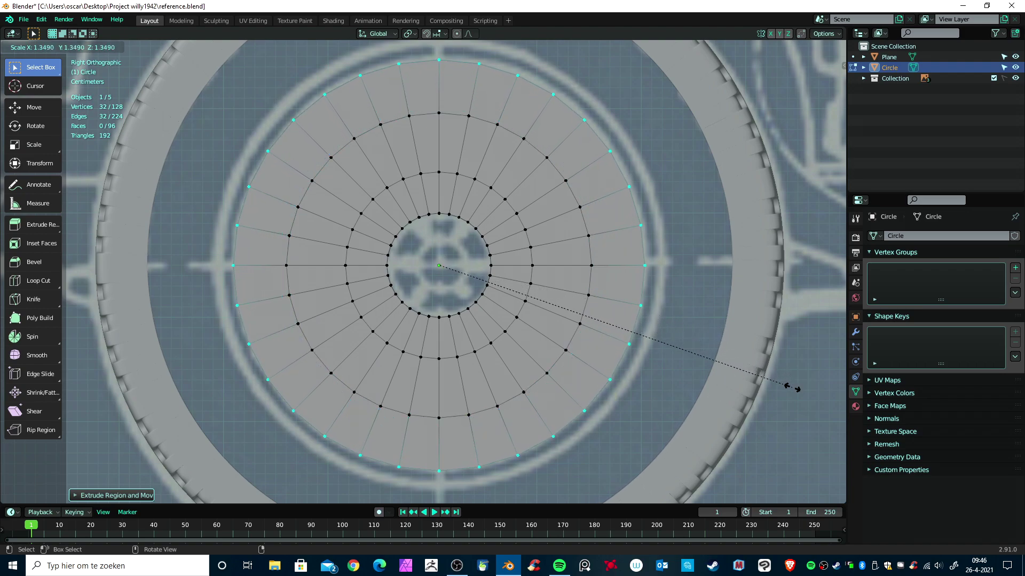
{"action": "left_click", "coordinate": [792, 388]}
{"action": "key", "text": "e"}
{"action": "key", "text": "s"}
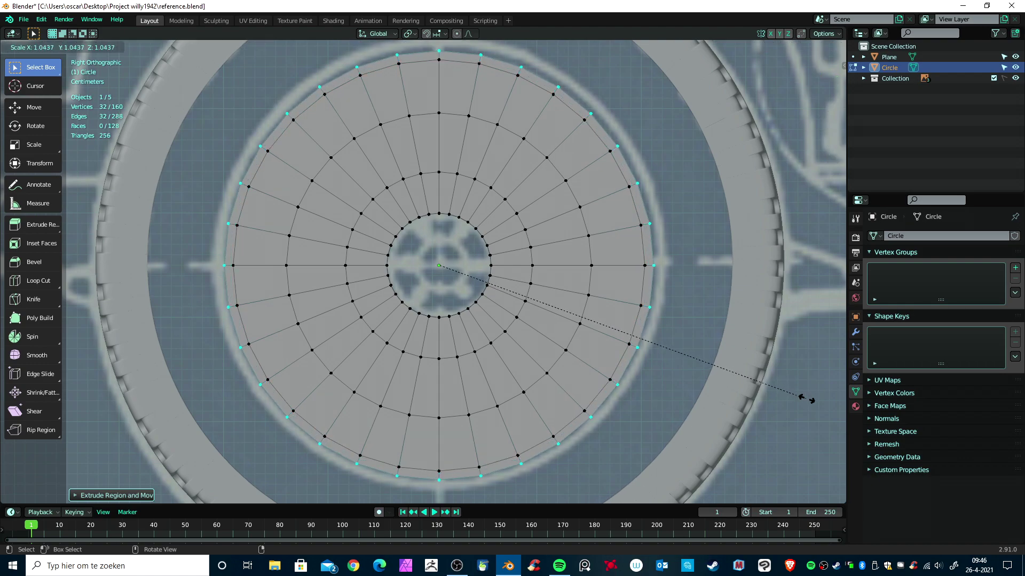
{"action": "left_click", "coordinate": [827, 413]}
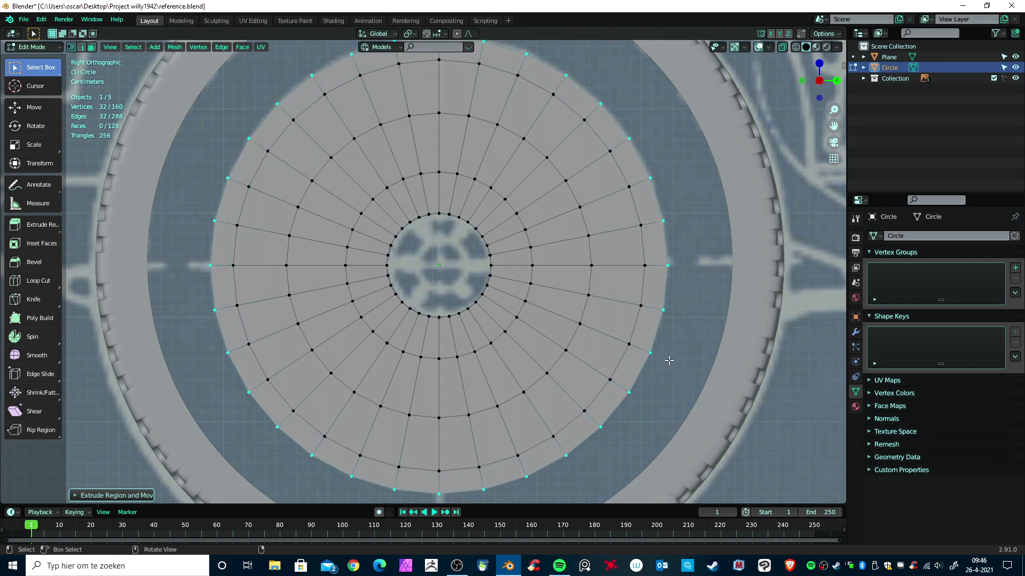
- Switch the mesh selection mode to edges, keeping the disc's outermost edge loop selected
{"action": "scroll", "coordinate": [676, 363], "scroll_direction": "down", "scroll_amount": 3}
{"action": "middle_click_drag", "start_coordinate": [607, 399], "coordinate": [615, 421]}
{"action": "key", "text": "KP_3"}
{"action": "scroll", "coordinate": [615, 422], "scroll_direction": "up", "scroll_amount": 2}
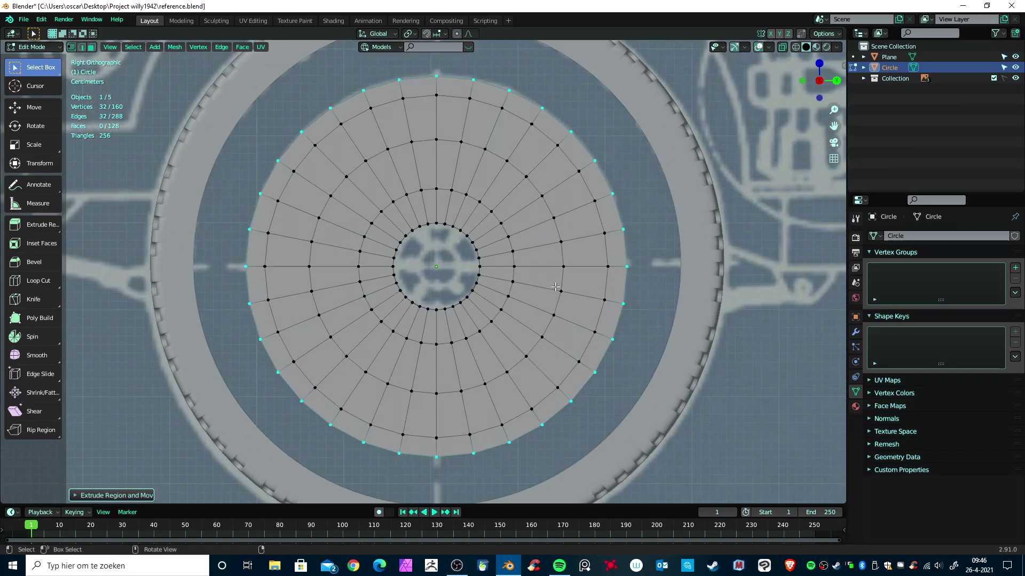
{"action": "middle_click_drag", "start_coordinate": [553, 321], "coordinate": [588, 282]}
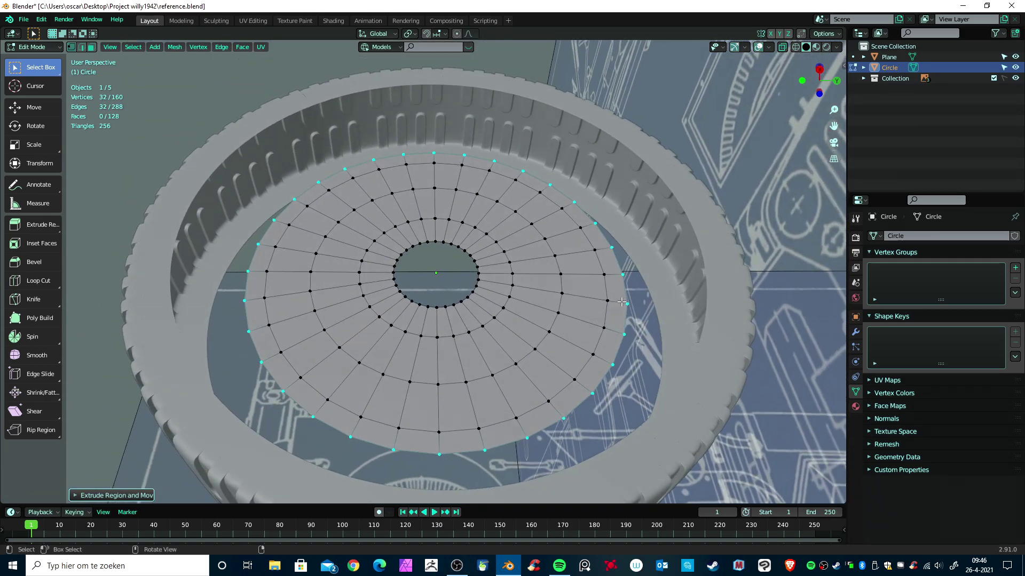
{"action": "key", "text": "m"}
{"action": "left_click", "coordinate": [603, 328]}
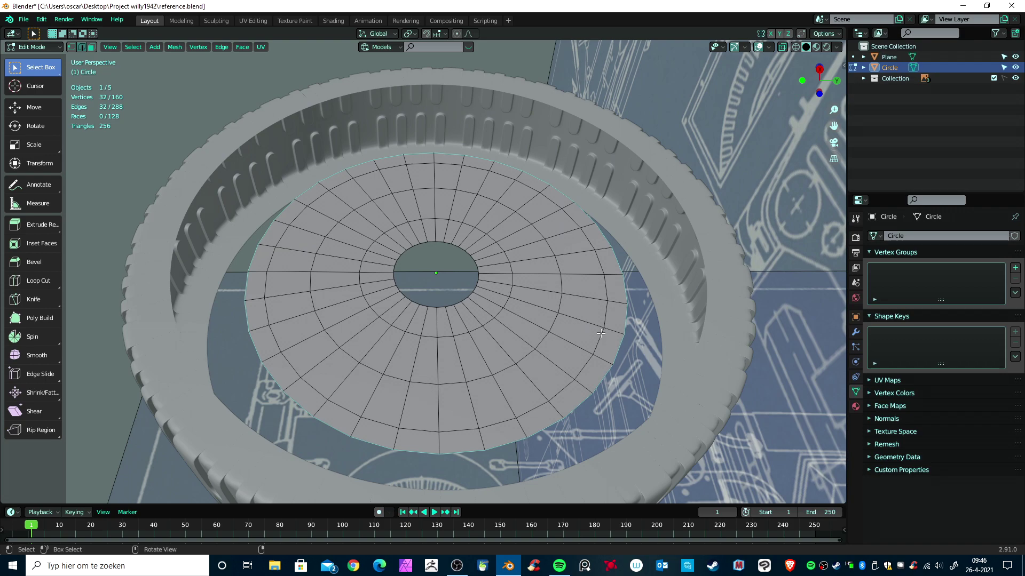
{"action": "key", "text": "e"}
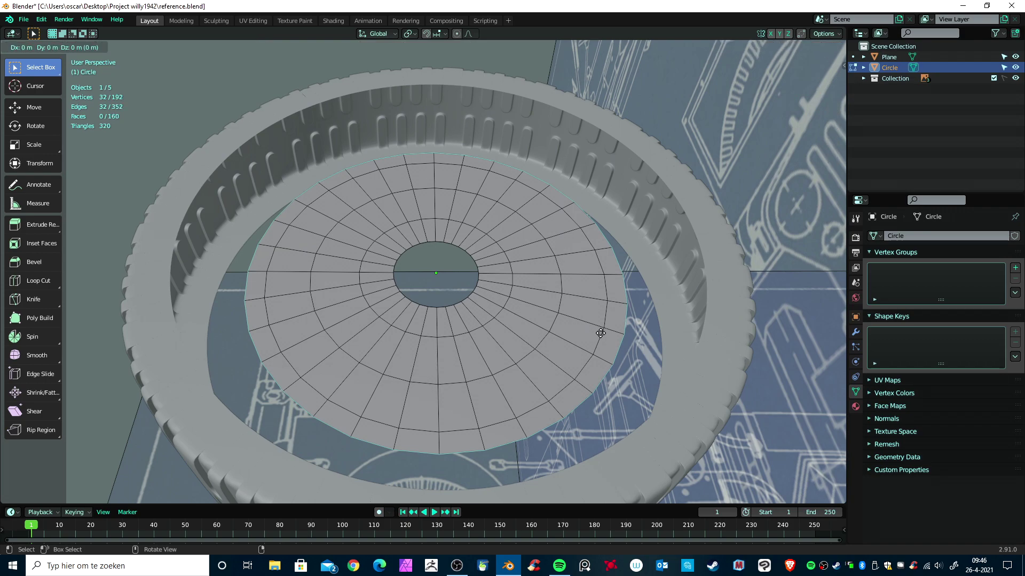
{"action": "right_click", "coordinate": [601, 330]}
{"action": "middle_click_drag", "start_coordinate": [602, 327], "coordinate": [599, 291]}
{"action": "key", "text": "e"}
{"action": "key", "text": "z"}
{"action": "right_click", "coordinate": [612, 275]}
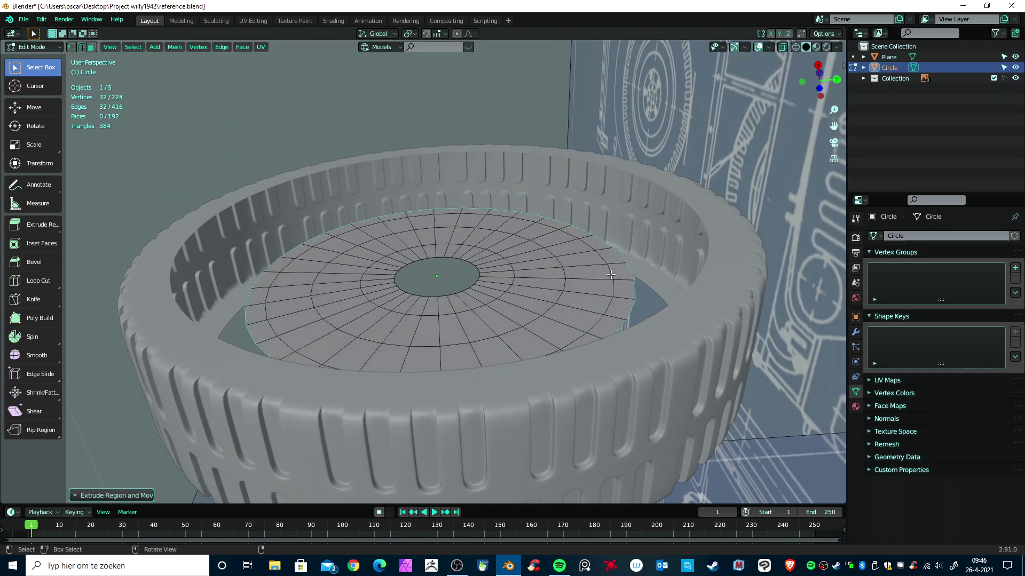
{"action": "key", "text": "e"}
{"action": "key", "text": "y"}
{"action": "right_click", "coordinate": [613, 274]}
- Extrude the disc's outer edge loop a short way along positive X and scale it outward by about 1.12 to flare the rim
{"action": "middle_click_drag", "start_coordinate": [618, 281], "coordinate": [679, 406]}
{"action": "key", "text": "e"}
{"action": "key", "text": "x"}
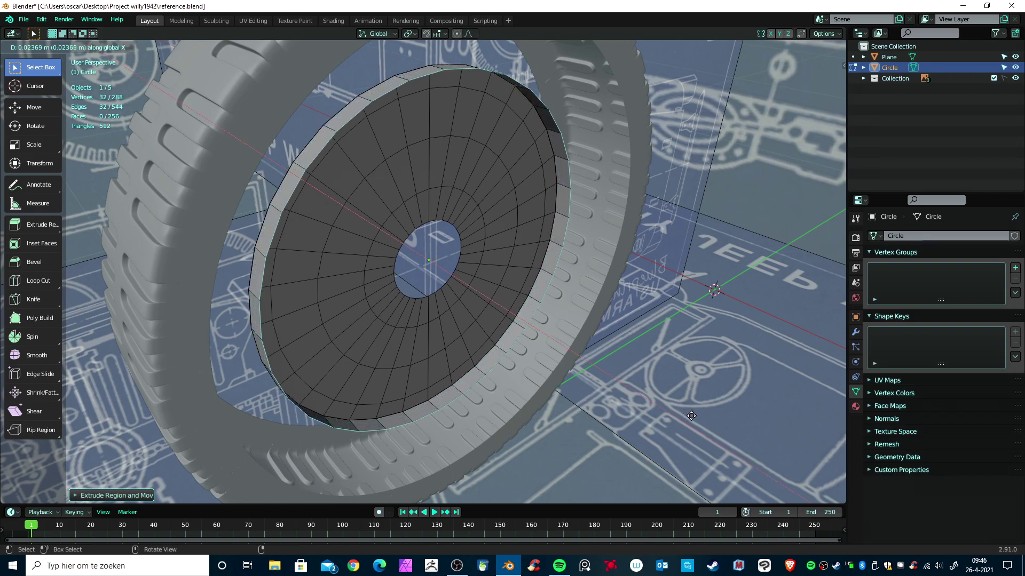
{"action": "left_click", "coordinate": [695, 422]}
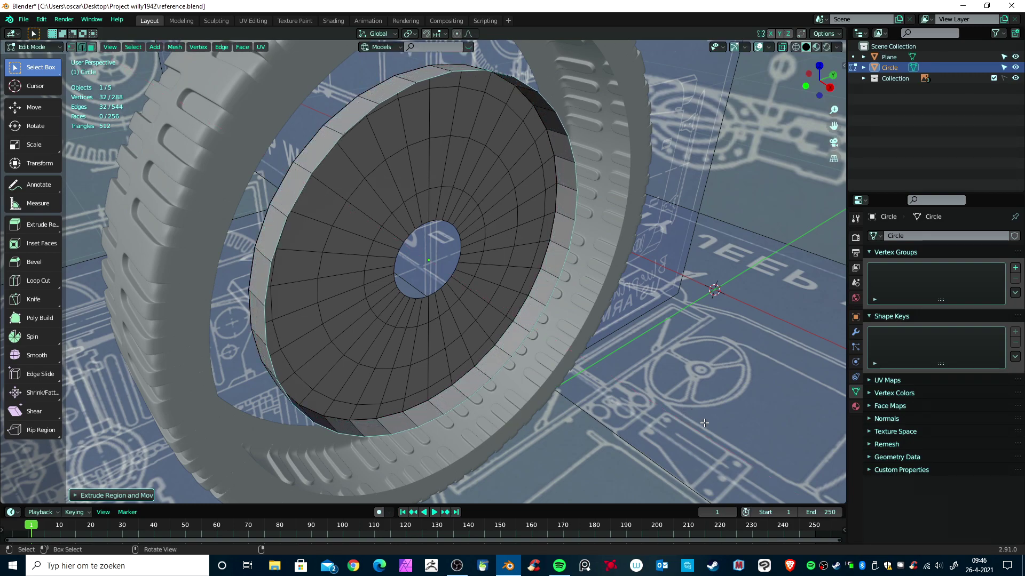
{"action": "key", "text": "KP_3"}
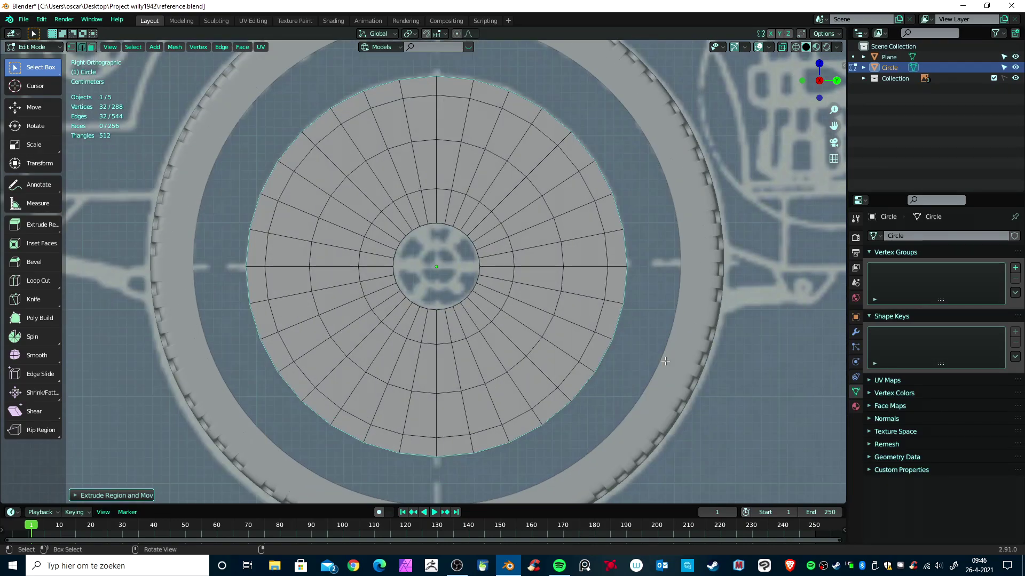
{"action": "key", "text": "s"}
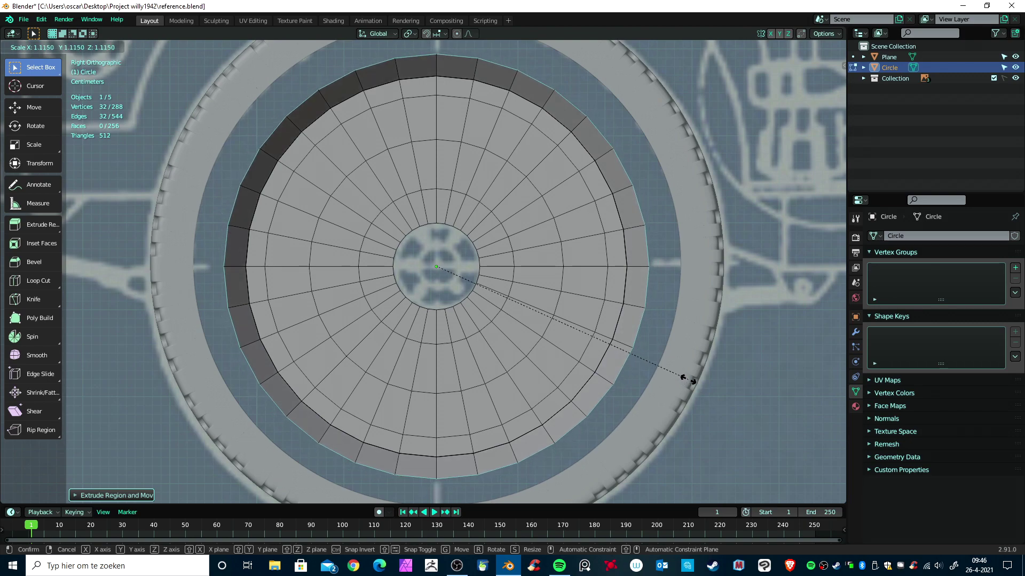
{"action": "left_click", "coordinate": [682, 384]}
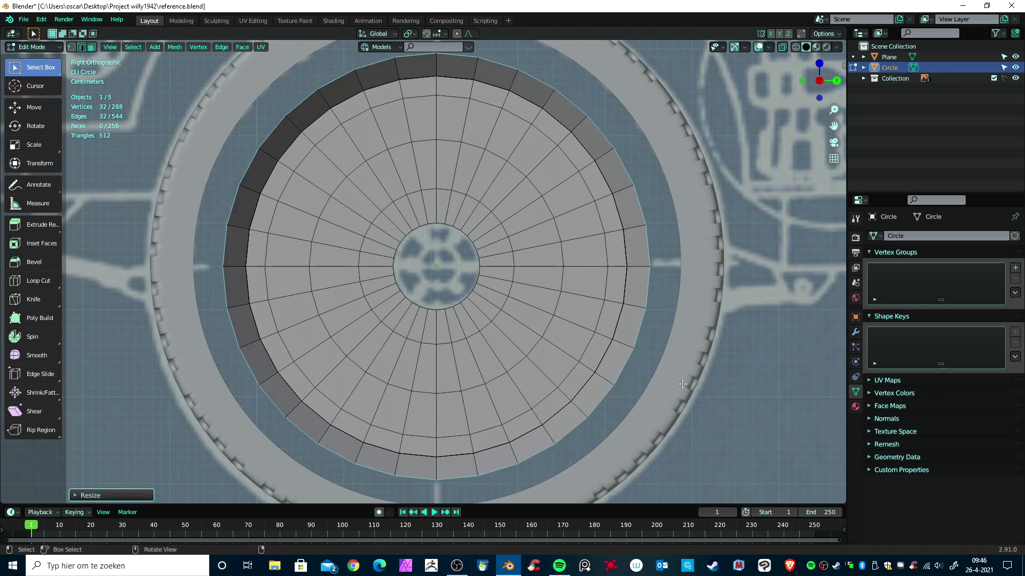
- Select the edge loop midway between the hub and the rim flare and move it about 0.025 m along X
{"action": "key", "text": "ctrl+Tab"}
{"action": "left_click", "coordinate": [588, 352]}
{"action": "left_click", "coordinate": [555, 313]}
{"action": "left_click", "coordinate": [555, 313], "text": "alt"}
{"action": "middle_click_drag", "start_coordinate": [560, 329], "coordinate": [578, 285]}
{"action": "key", "text": "ctrl"}
{"action": "key", "text": "ctrl+b"}
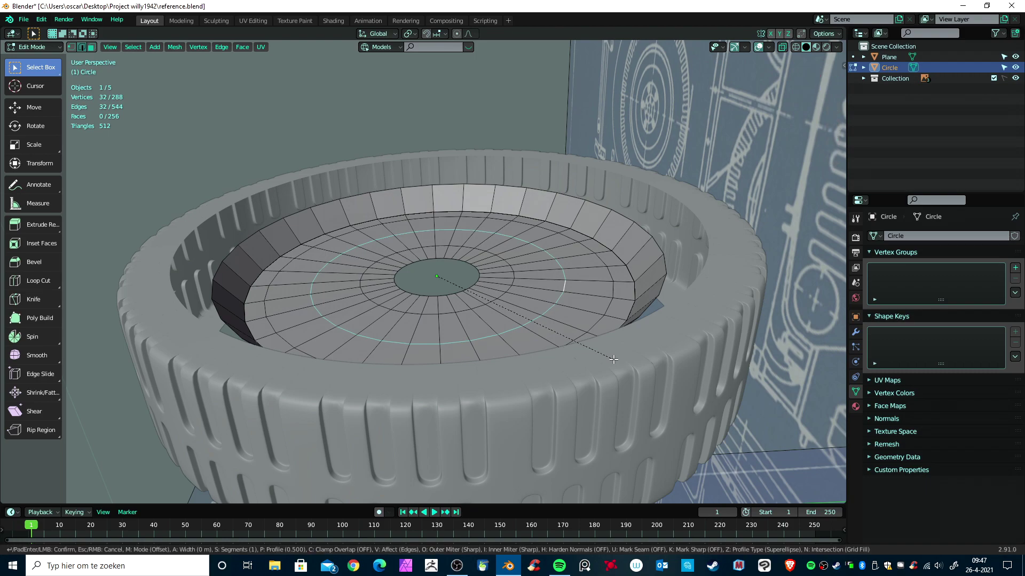
{"action": "key", "text": "Escape"}
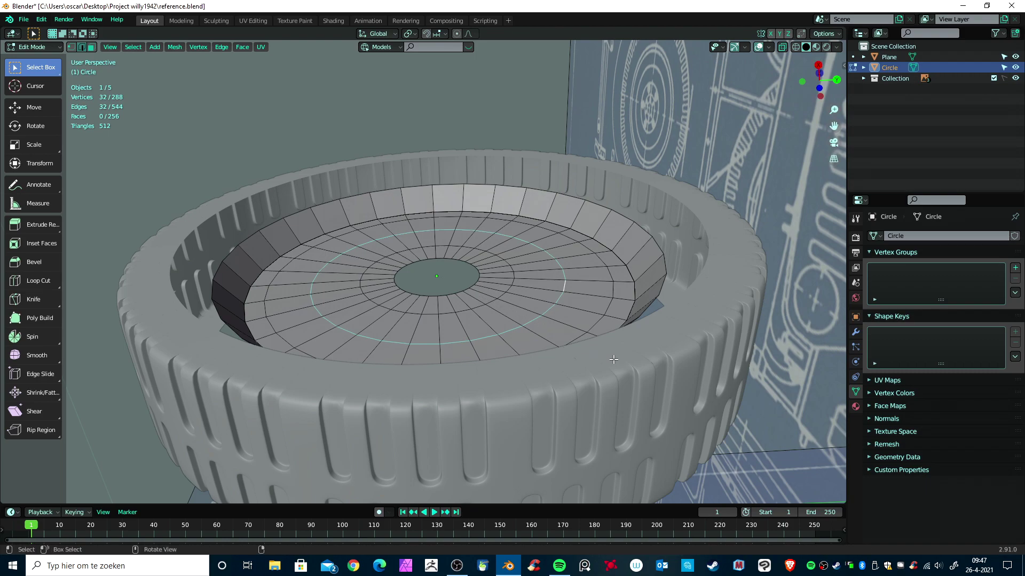
{"action": "key", "text": "g"}
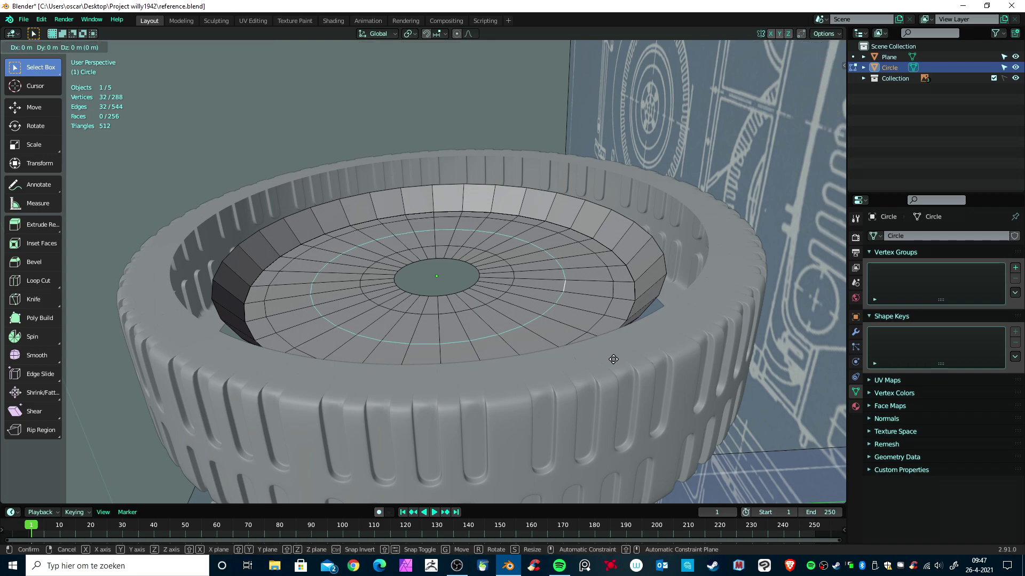
{"action": "key", "text": "x"}
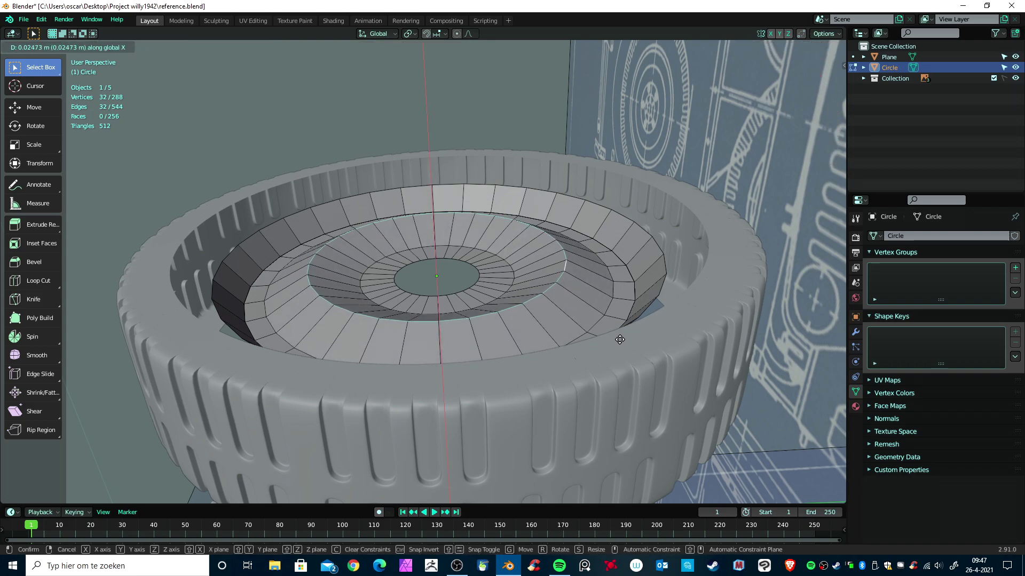
{"action": "left_click", "coordinate": [620, 339]}
- Bevel the raised edge loop with three segments and a width of about 0.42 m
{"action": "key", "text": "ctrl+b"}
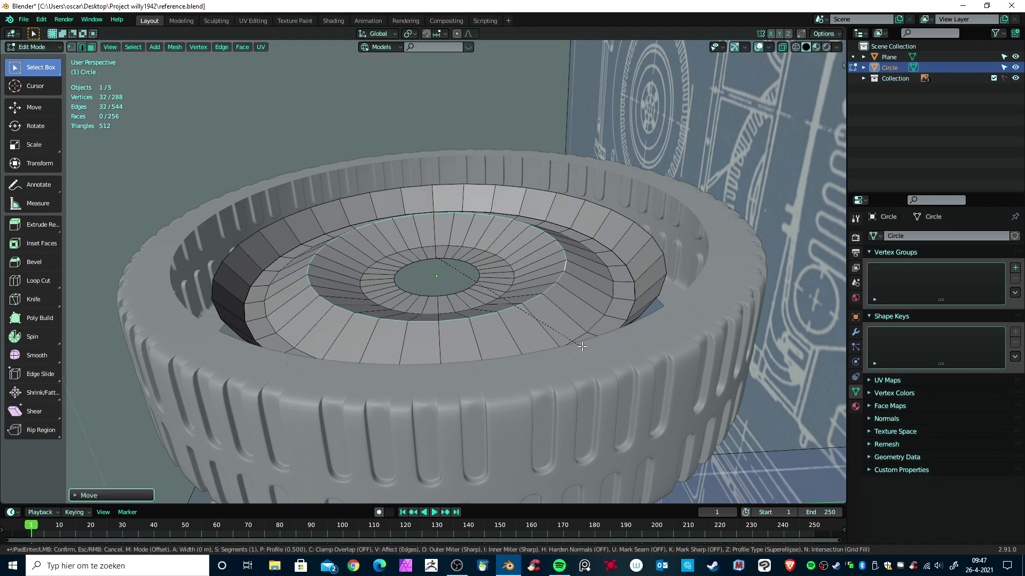
{"action": "scroll", "coordinate": [593, 348], "scroll_direction": "up", "scroll_amount": 2}
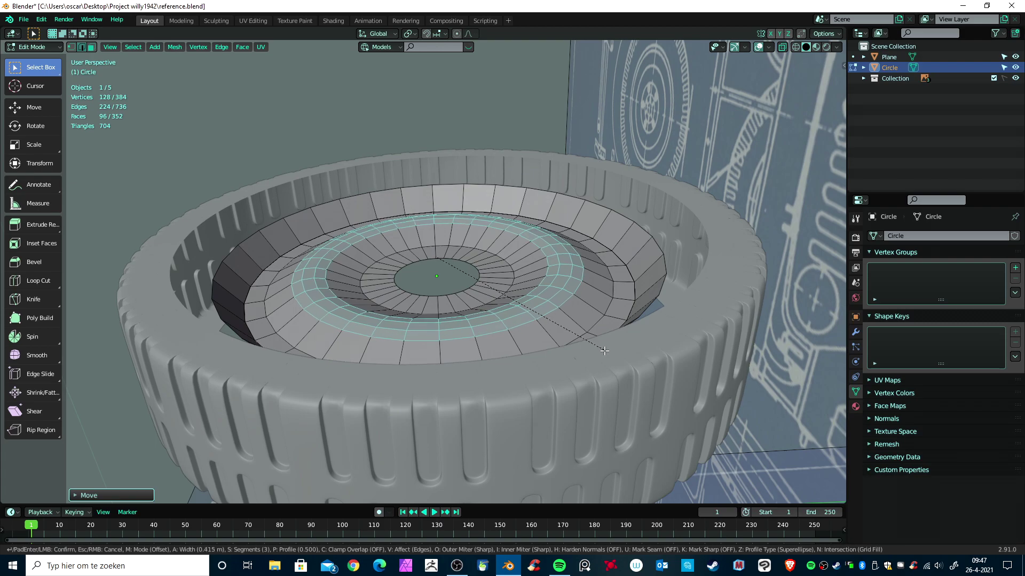
{"action": "left_click", "coordinate": [607, 351]}
- Add a centred loop cut around the innermost hub ring and another around the rim's outer flare
{"action": "middle_click_drag", "start_coordinate": [607, 350], "coordinate": [631, 451]}
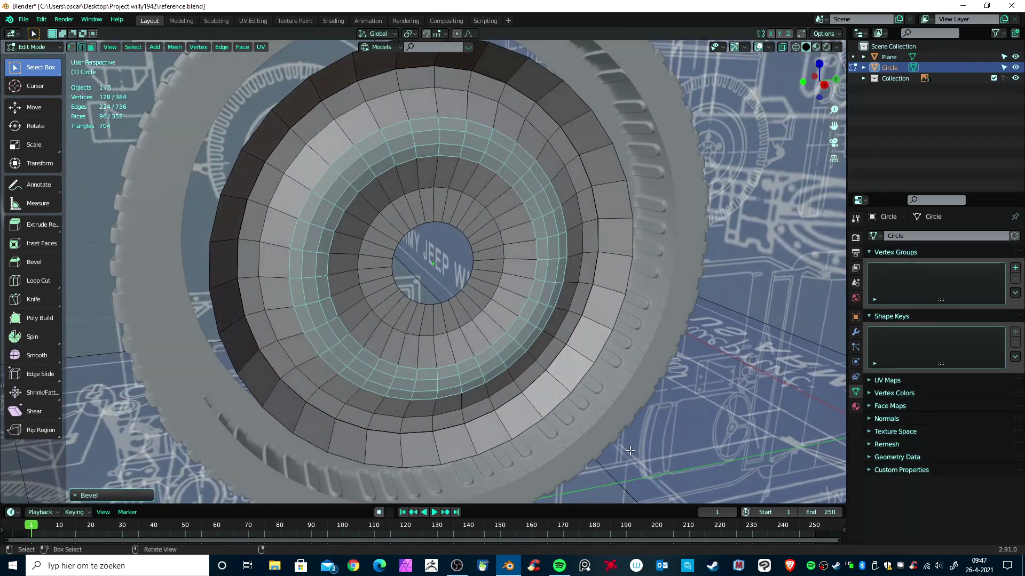
{"action": "key", "text": "KP_3"}
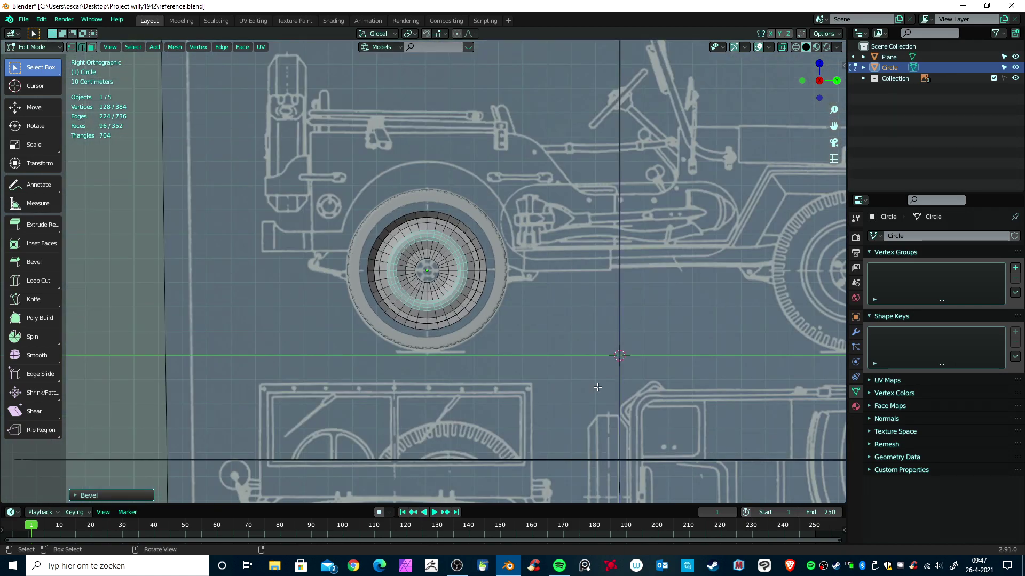
{"action": "scroll", "coordinate": [641, 373], "scroll_direction": "down", "scroll_amount": 2}
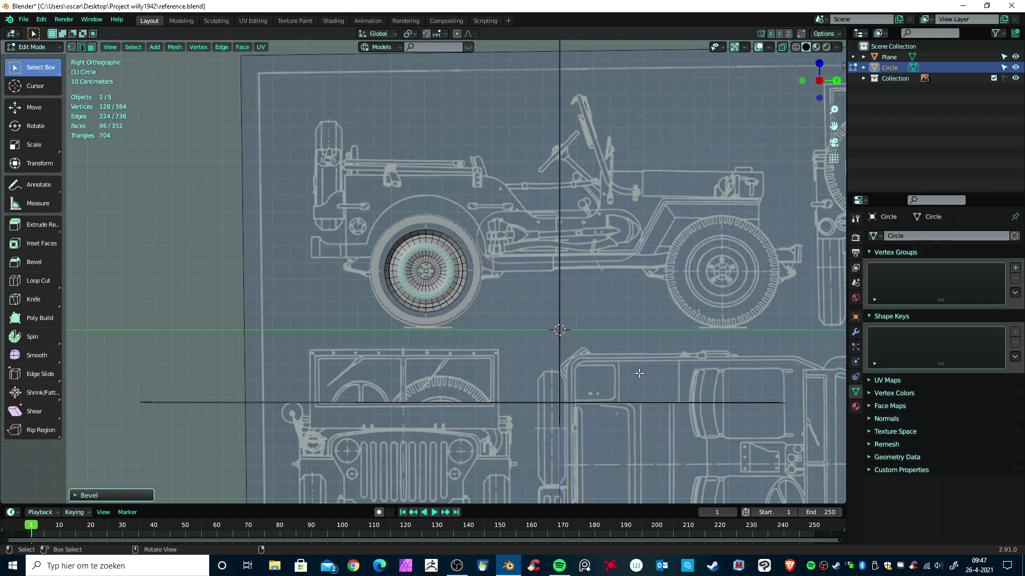
{"action": "key", "text": "KP_Decimal"}
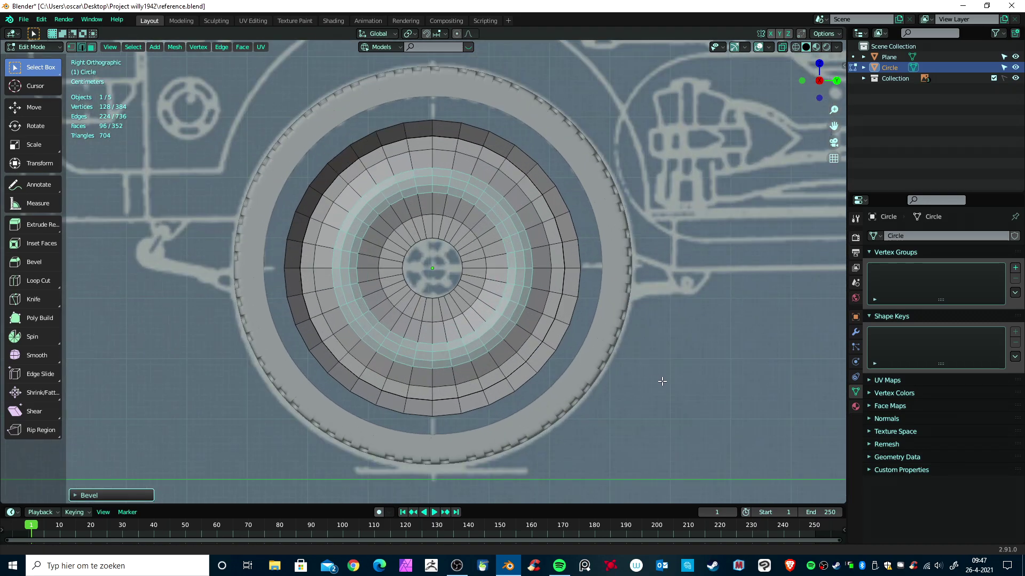
{"action": "middle_click_drag", "start_coordinate": [663, 378], "coordinate": [517, 380]}
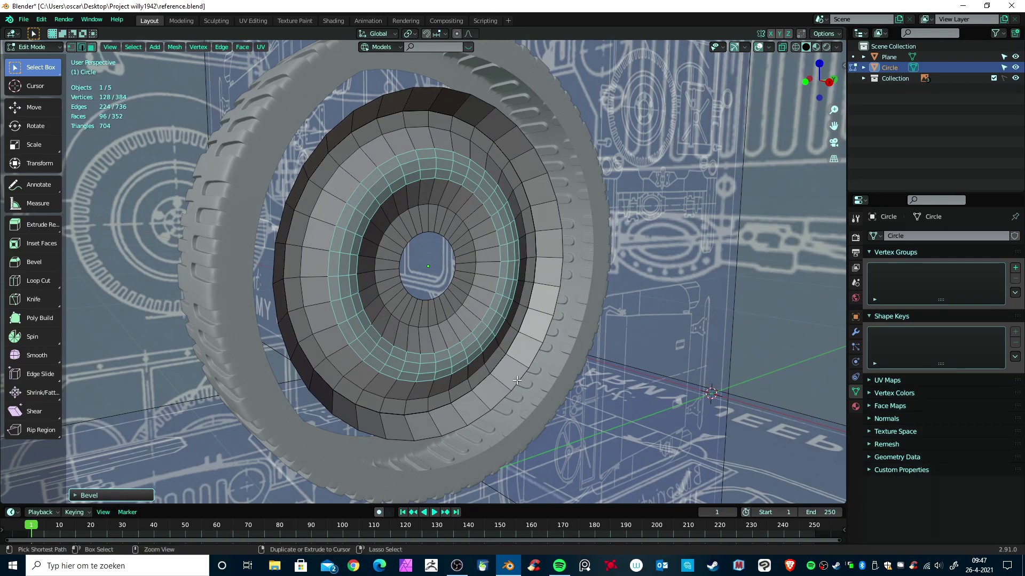
{"action": "key", "text": "ctrl+r"}
{"action": "left_click", "coordinate": [461, 280]}
{"action": "right_click", "coordinate": [462, 280]}
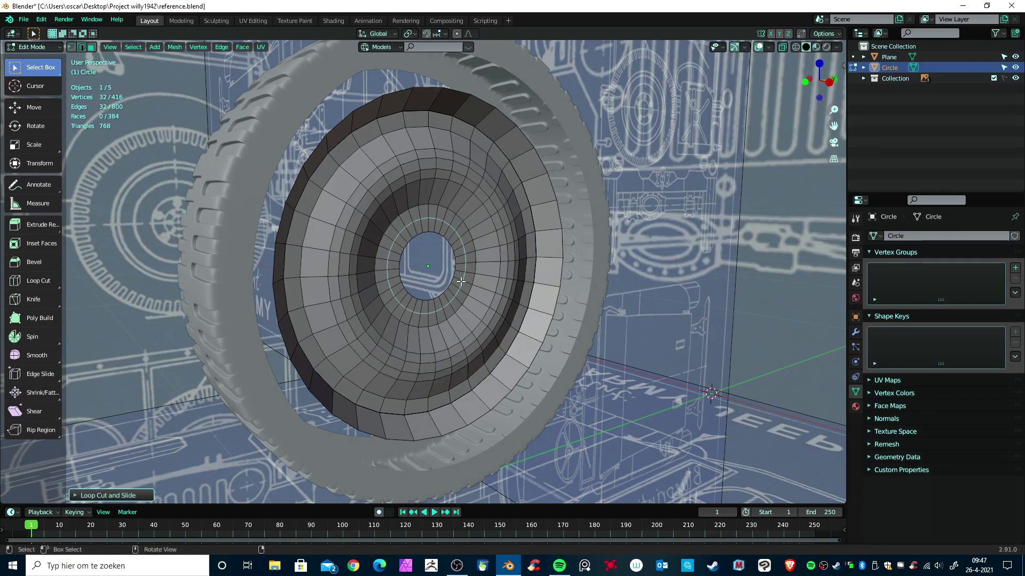
{"action": "middle_click_drag", "start_coordinate": [510, 304], "coordinate": [557, 264]}
{"action": "key", "text": "ctrl+r"}
{"action": "left_click", "coordinate": [581, 260]}
{"action": "left_click", "coordinate": [584, 258]}
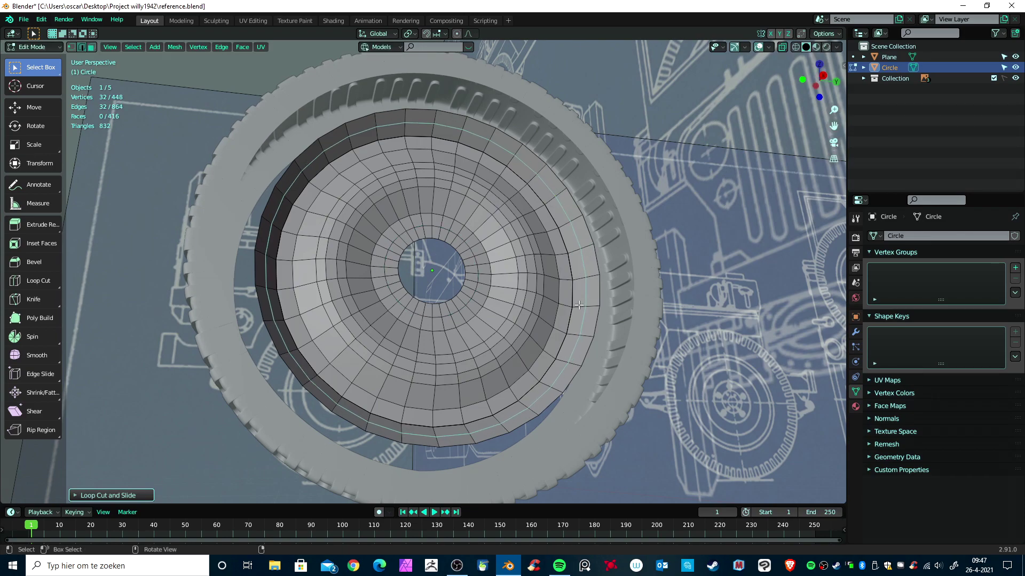
- Leave the rim's Edit Mode, select the tire object and enter its Edit Mode
{"action": "key", "text": "Tab"}
{"action": "middle_click_drag", "start_coordinate": [551, 303], "coordinate": [541, 334]}
{"action": "key", "text": "KP_3"}
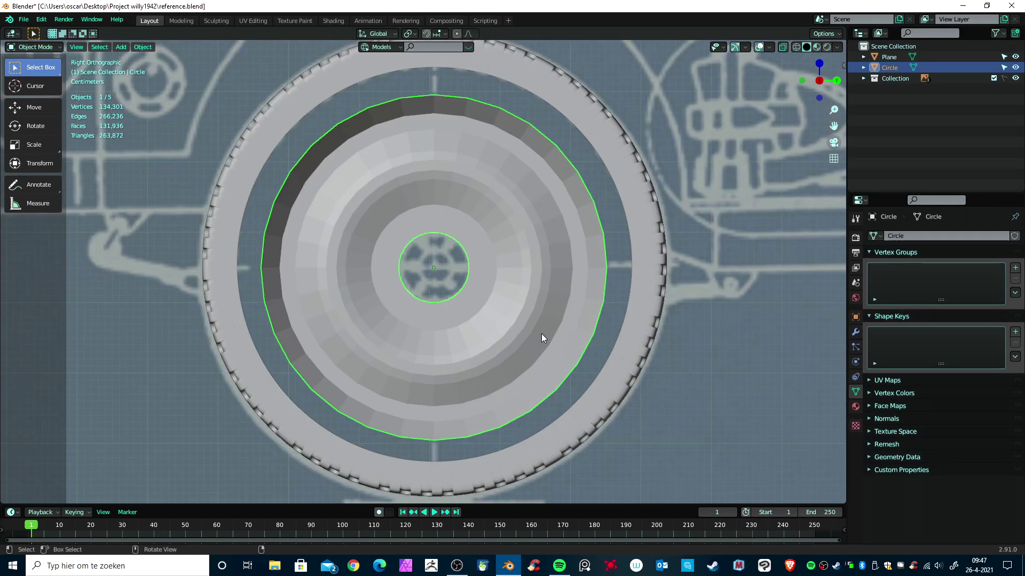
{"action": "left_click", "coordinate": [545, 332]}
{"action": "left_click", "coordinate": [632, 205]}
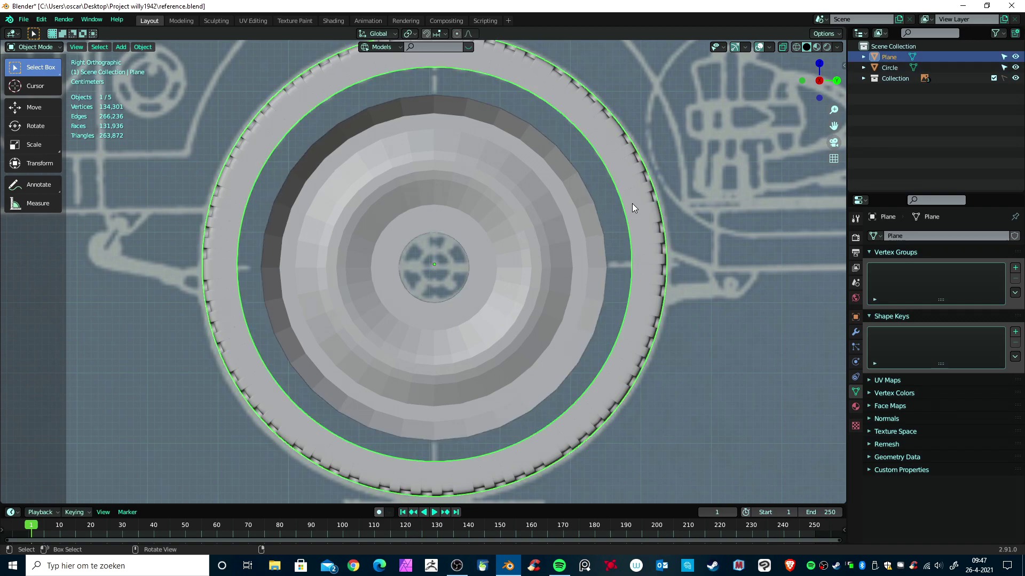
{"action": "key", "text": "Tab"}
- Select the tire's inner edge loop, extrude it and scale it inward by about 0.93 toward the rim
{"action": "scroll", "coordinate": [630, 239], "scroll_direction": "up", "scroll_amount": 2}
{"action": "middle_click_drag", "start_coordinate": [631, 239], "coordinate": [719, 259]}
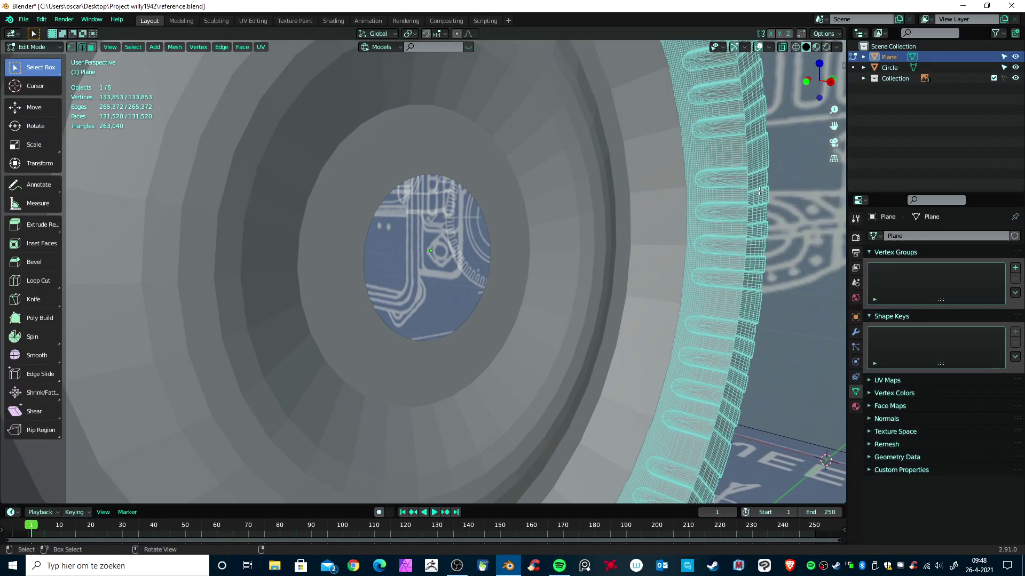
{"action": "key", "text": "ctrl+Tab"}
{"action": "left_click", "coordinate": [735, 211]}
{"action": "left_click", "coordinate": [747, 155], "text": "alt"}
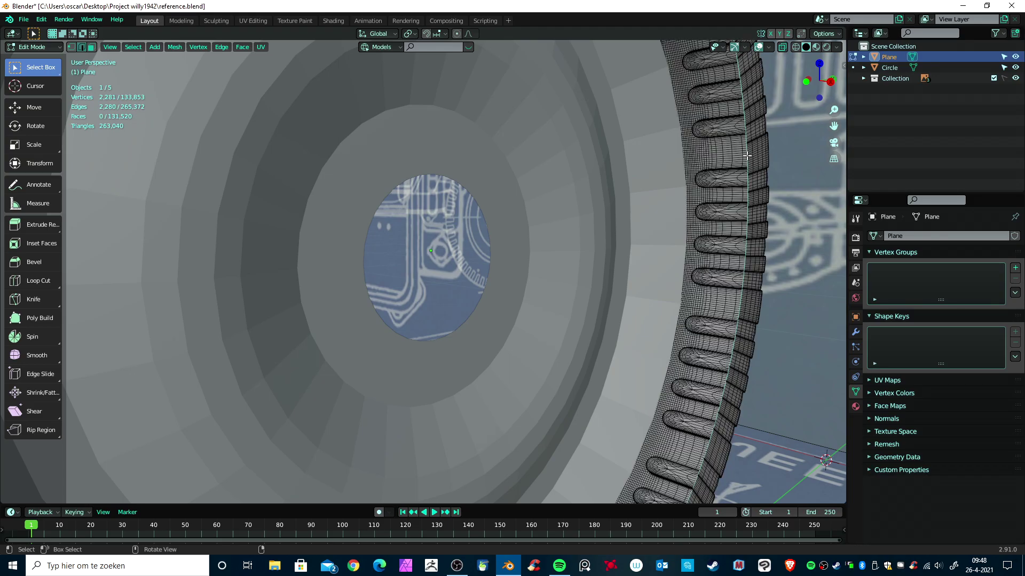
{"action": "scroll", "coordinate": [742, 229], "scroll_direction": "down", "scroll_amount": 8}
{"action": "middle_click_drag", "start_coordinate": [694, 250], "coordinate": [539, 317]}
{"action": "key", "text": "KP_3"}
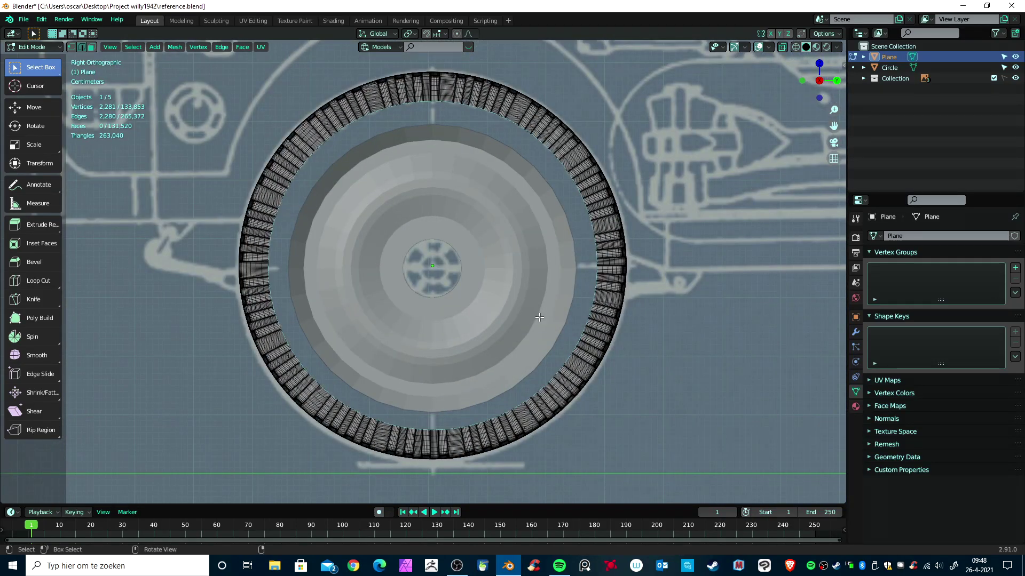
{"action": "key", "text": "s"}
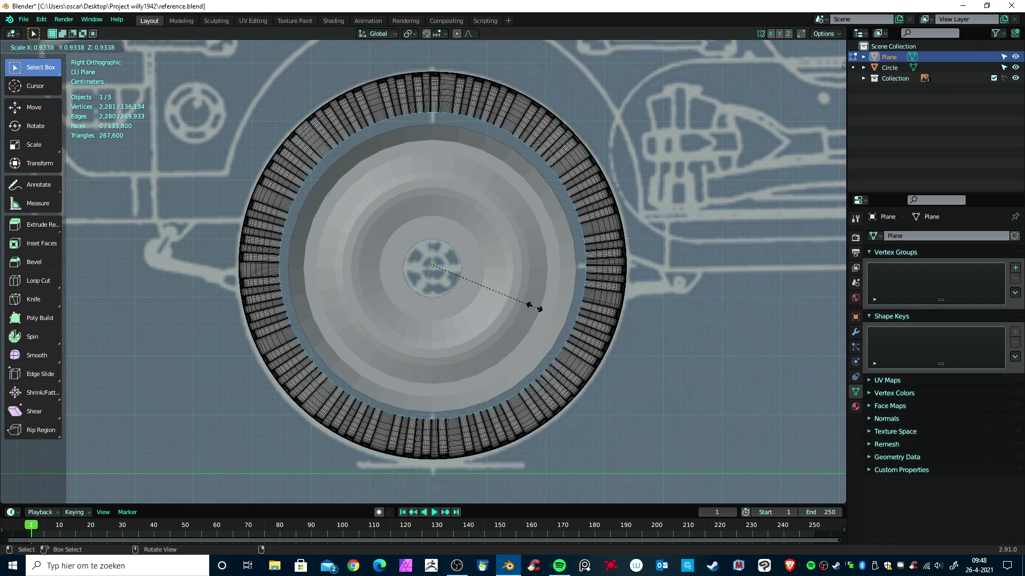
{"action": "right_click", "coordinate": [533, 306]}
{"action": "middle_click_drag", "start_coordinate": [484, 334], "coordinate": [546, 343]}
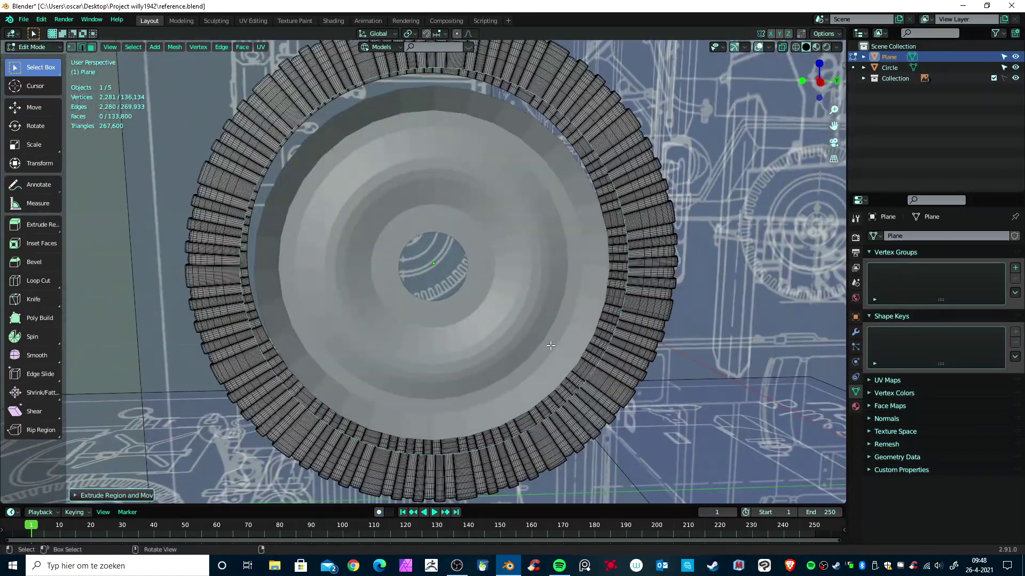
- Undo the last extrusion of the tire's inner edge loop and extrude it again, scaled inward to about 0.90
{"action": "middle_click_drag", "start_coordinate": [506, 365], "coordinate": [499, 341]}
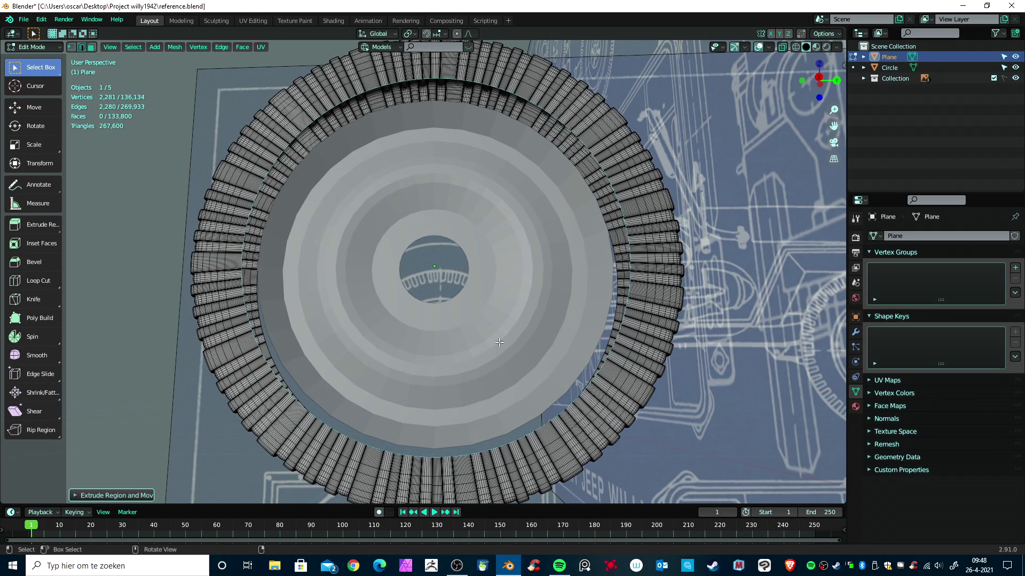
{"action": "key", "text": "ctrl+z"}
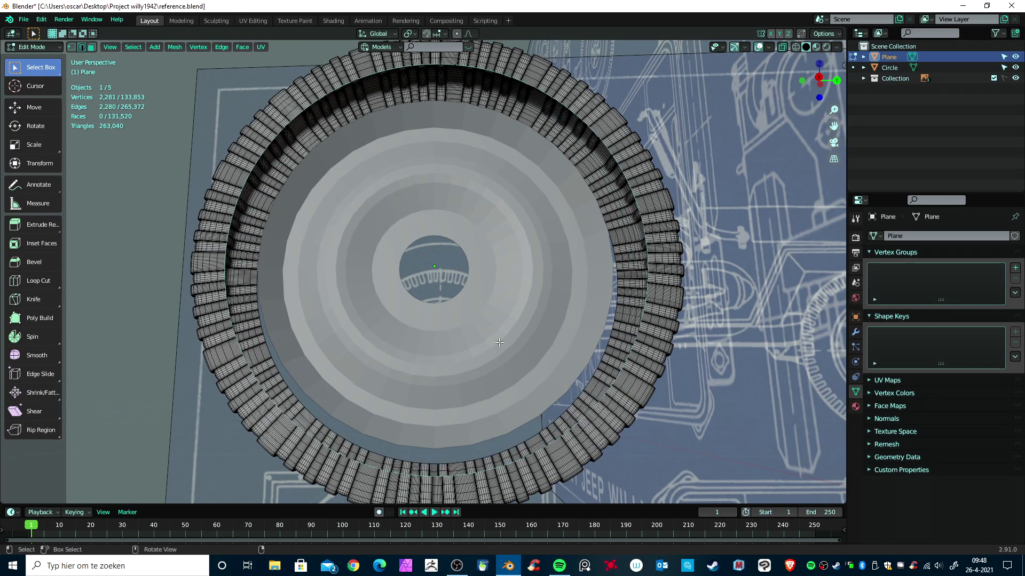
{"action": "key", "text": "e"}
{"action": "key", "text": "s"}
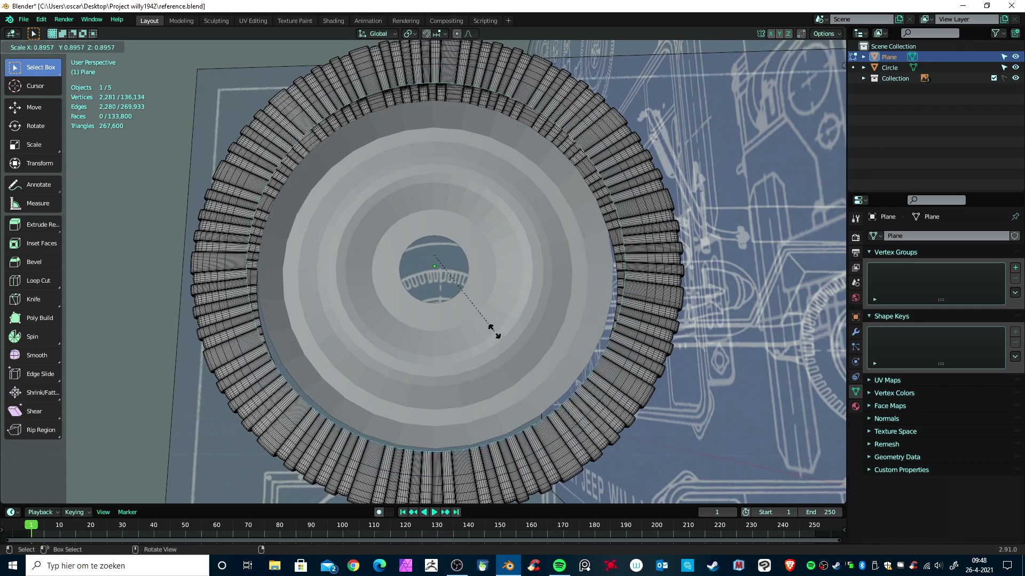
{"action": "left_click", "coordinate": [493, 331]}
{"action": "scroll", "coordinate": [479, 341], "scroll_direction": "down", "scroll_amount": 3}
{"action": "middle_click_drag", "start_coordinate": [480, 340], "coordinate": [542, 347]}
{"action": "scroll", "coordinate": [542, 348], "scroll_direction": "up", "scroll_amount": 8}
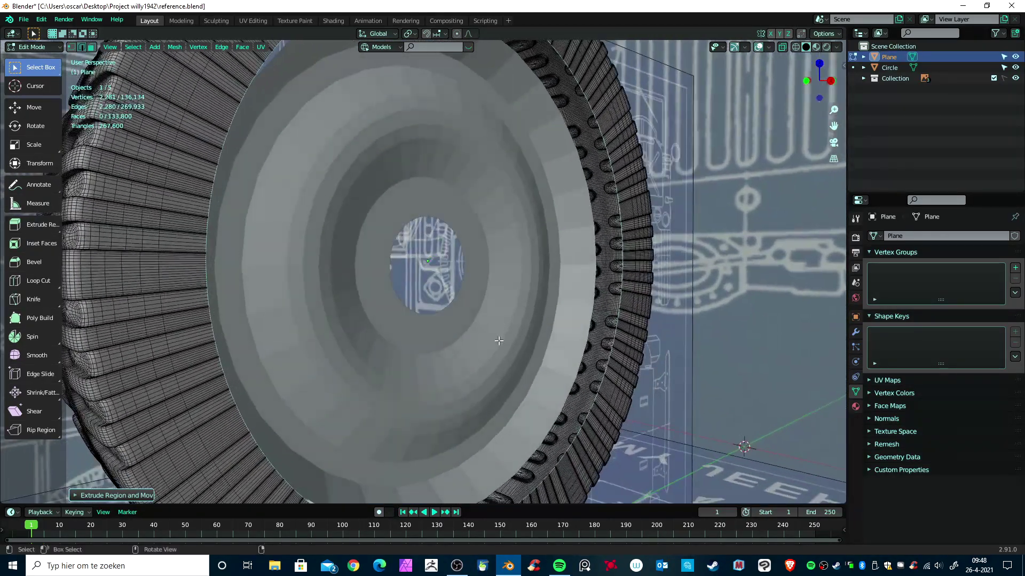
- Leave the tire's Edit Mode, select the rim object and enter its Edit Mode in the right orthographic view
{"action": "key", "text": "Tab"}
{"action": "left_click", "coordinate": [514, 350]}
{"action": "scroll", "coordinate": [514, 355], "scroll_direction": "down", "scroll_amount": 3}
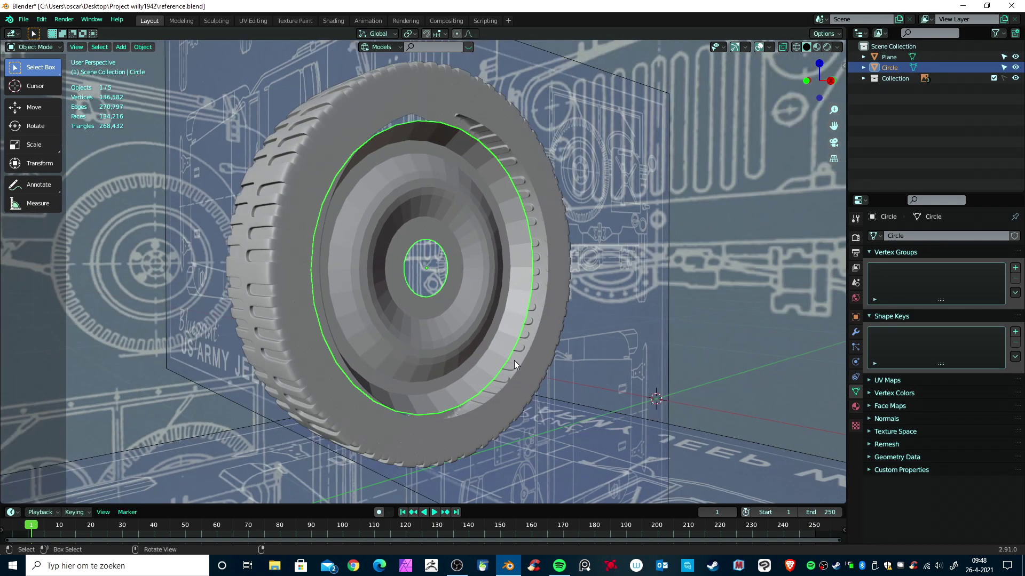
{"action": "key", "text": "KP_3"}
{"action": "scroll", "coordinate": [508, 348], "scroll_direction": "up", "scroll_amount": 1}
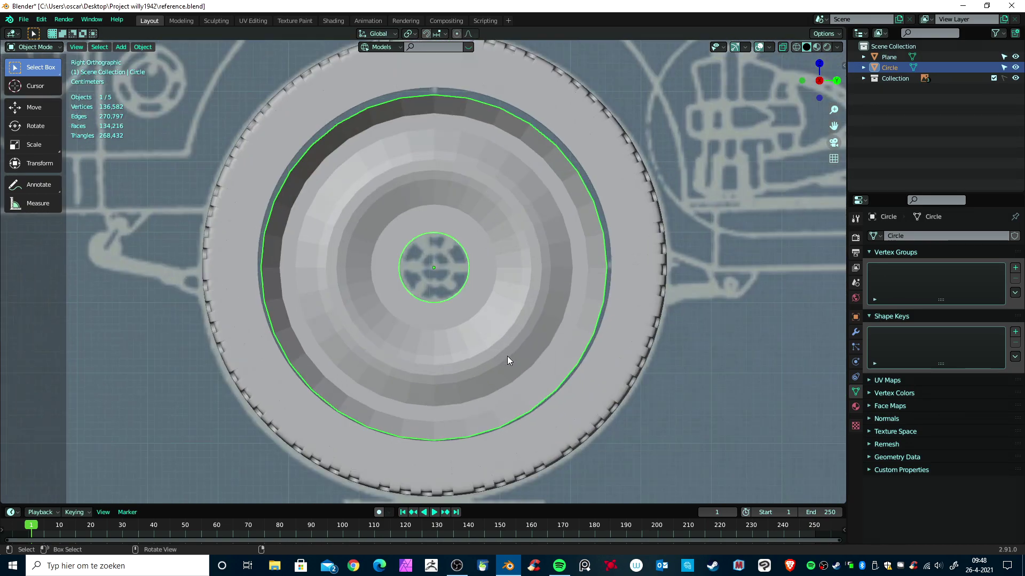
{"action": "key", "text": "Tab"}
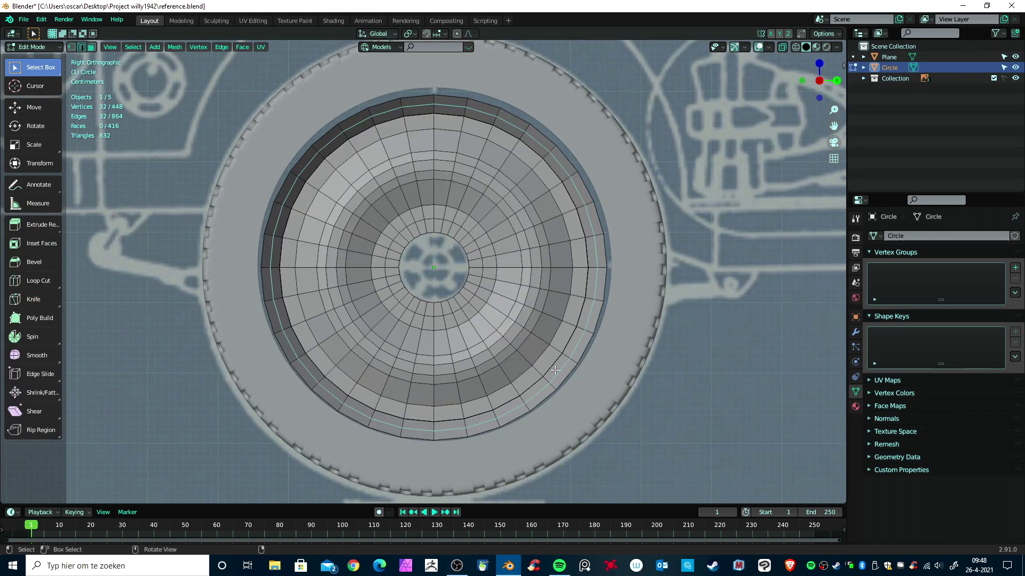
- Select the rim's outermost edge loop, extrude it and scale it outward by about 1.03 to reach the tire
{"action": "key", "text": "ctrl+z"}
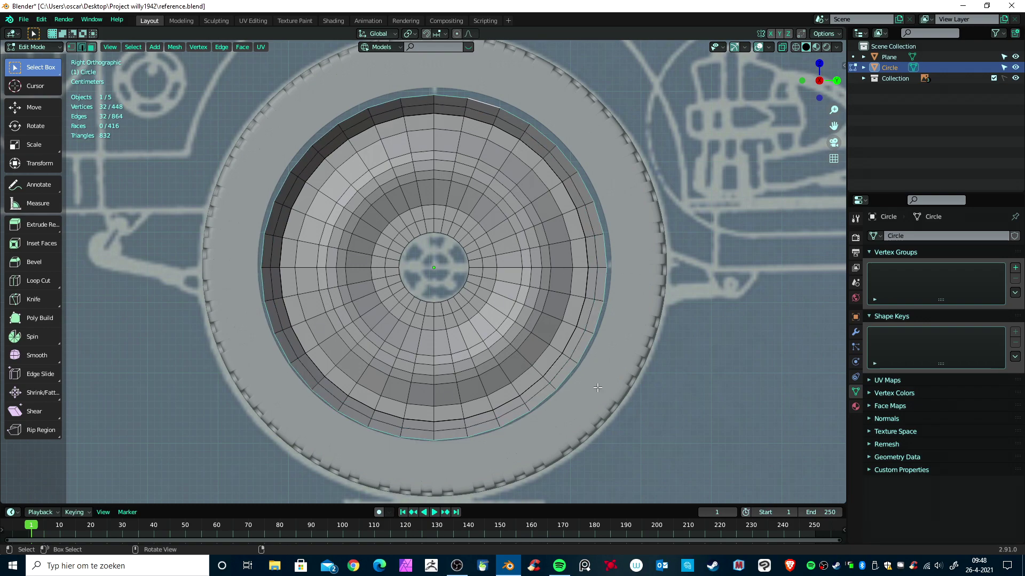
{"action": "key", "text": "e"}
{"action": "key", "text": "s"}
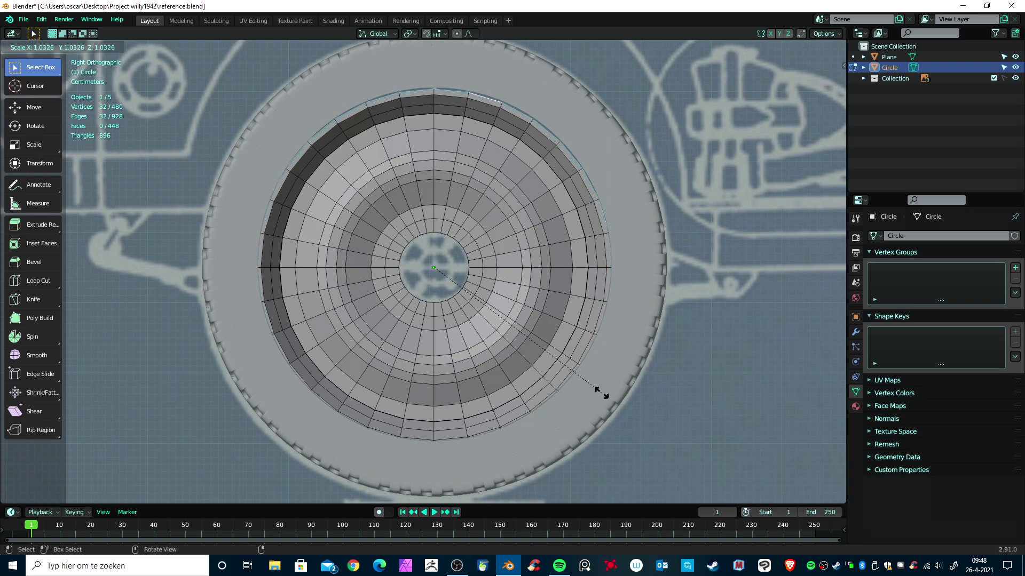
{"action": "left_click", "coordinate": [601, 393]}
{"action": "middle_click_drag", "start_coordinate": [602, 393], "coordinate": [614, 410]}
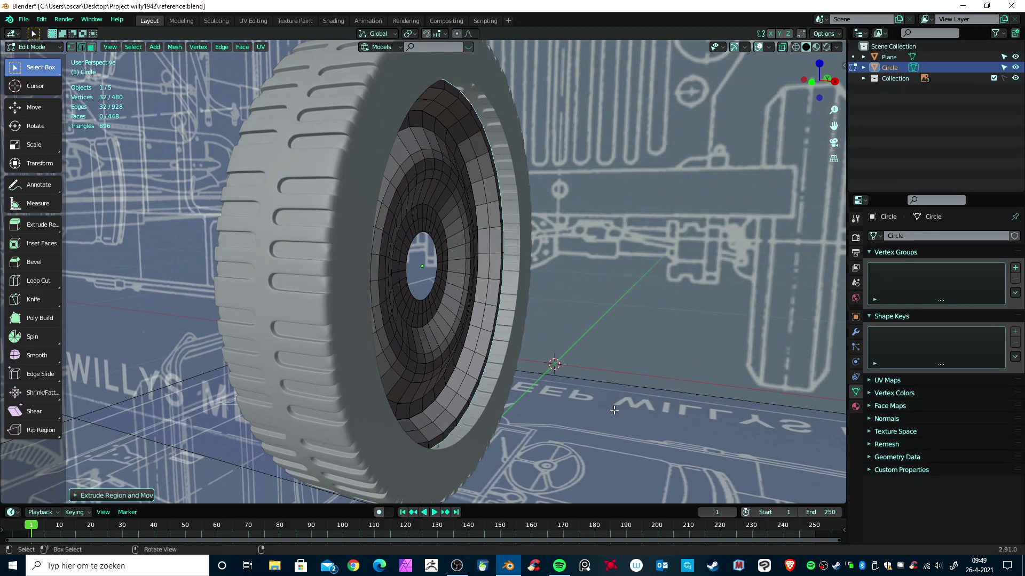
- Select all of the rim's geometry, move it about 0.035 m along the X axis and return to Object Mode
{"action": "key", "text": "alt+a"}
{"action": "key", "text": "a"}
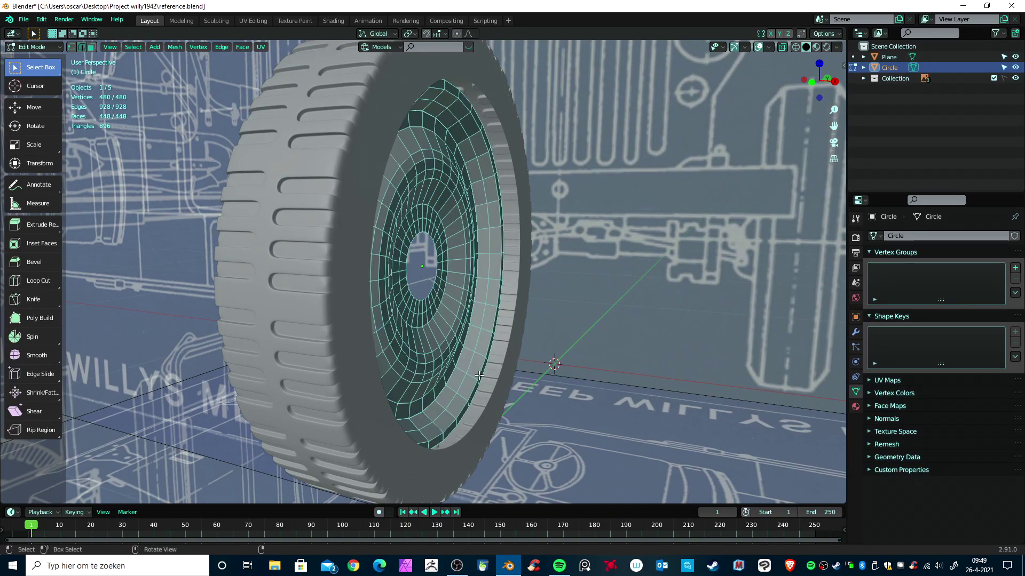
{"action": "key", "text": "g"}
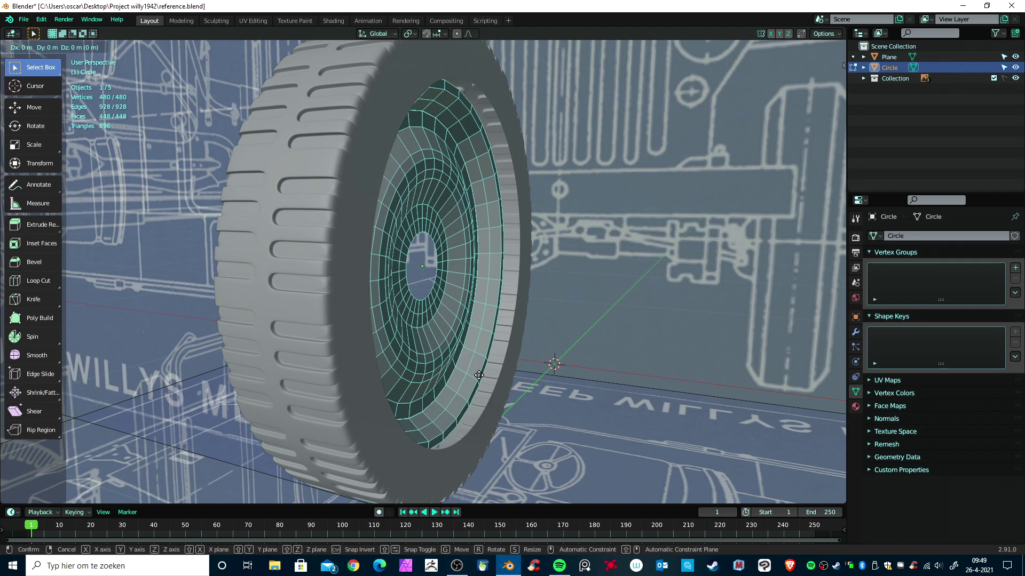
{"action": "key", "text": "x"}
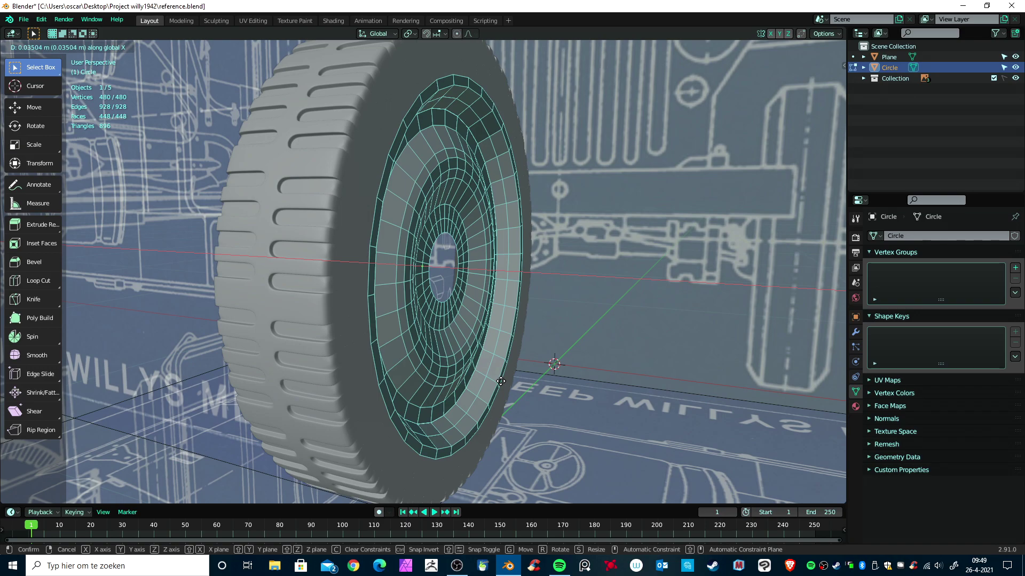
{"action": "left_click", "coordinate": [501, 381]}
{"action": "middle_click_drag", "start_coordinate": [488, 384], "coordinate": [457, 318]}
{"action": "scroll", "coordinate": [350, 380], "scroll_direction": "down", "scroll_amount": 3}
{"action": "key", "text": "Tab"}
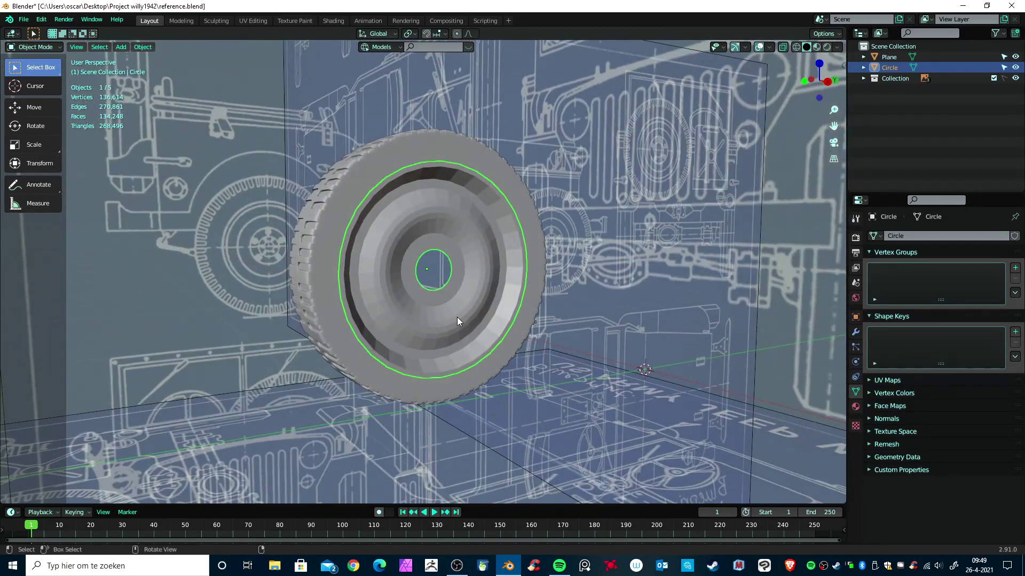
- Select the tire object and rename it as Wheel
{"action": "left_click", "coordinate": [23, 20]}
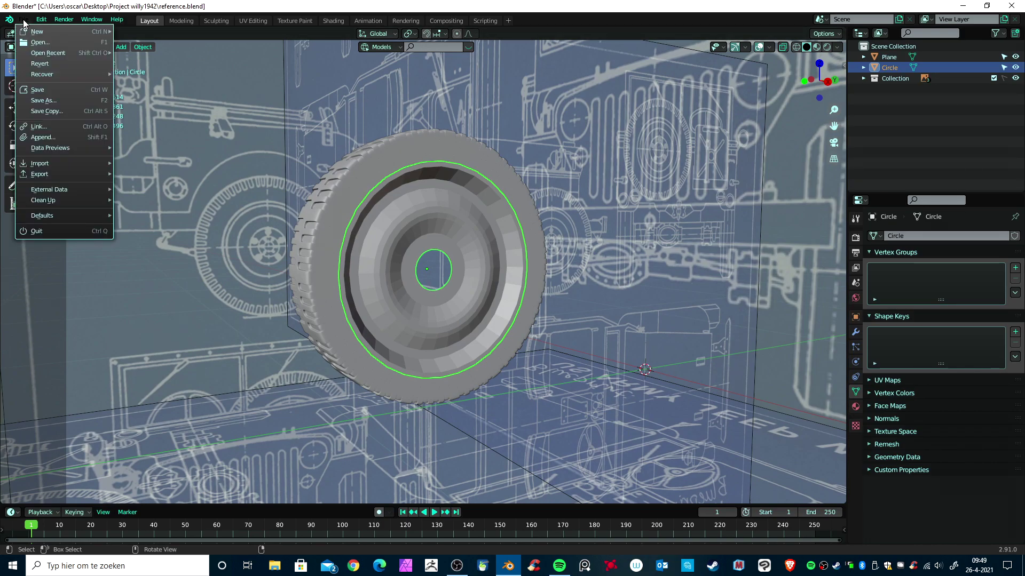
{"action": "left_click", "coordinate": [341, 194]}
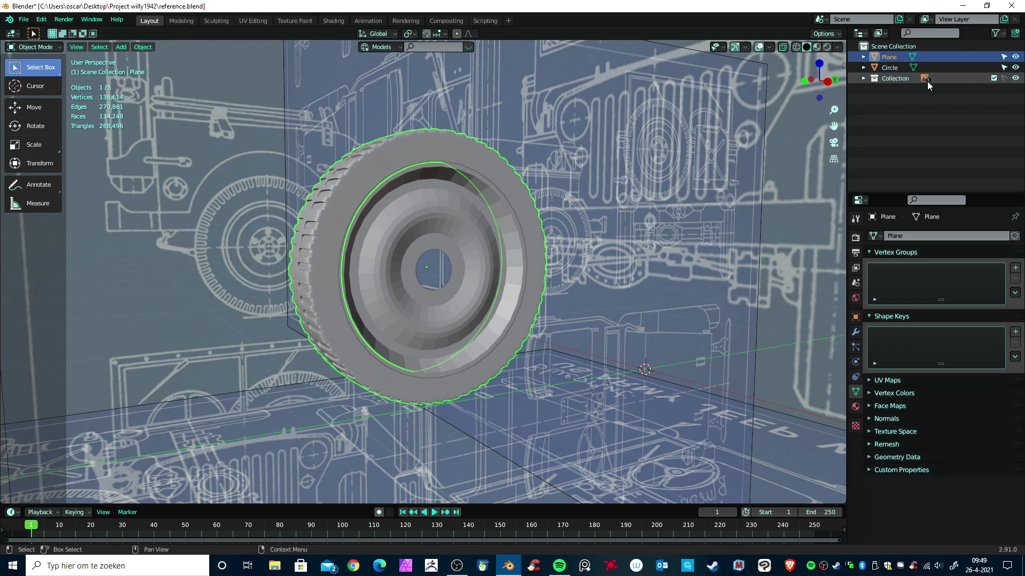
{"action": "double_click", "coordinate": [893, 59]}
{"action": "type", "text": "W"}
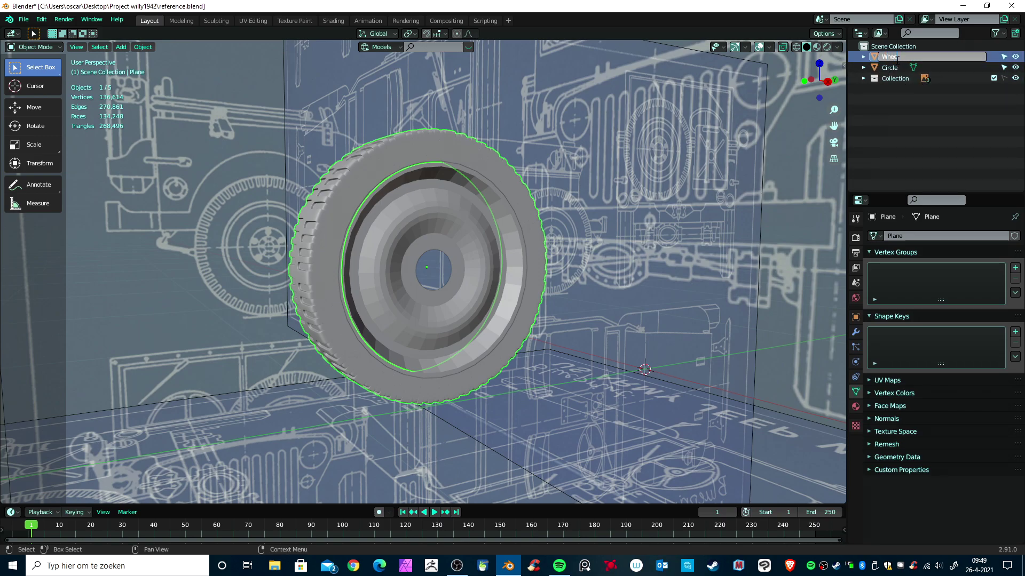
{"action": "type", "text": "heel"}
{"action": "key", "text": "Return"}
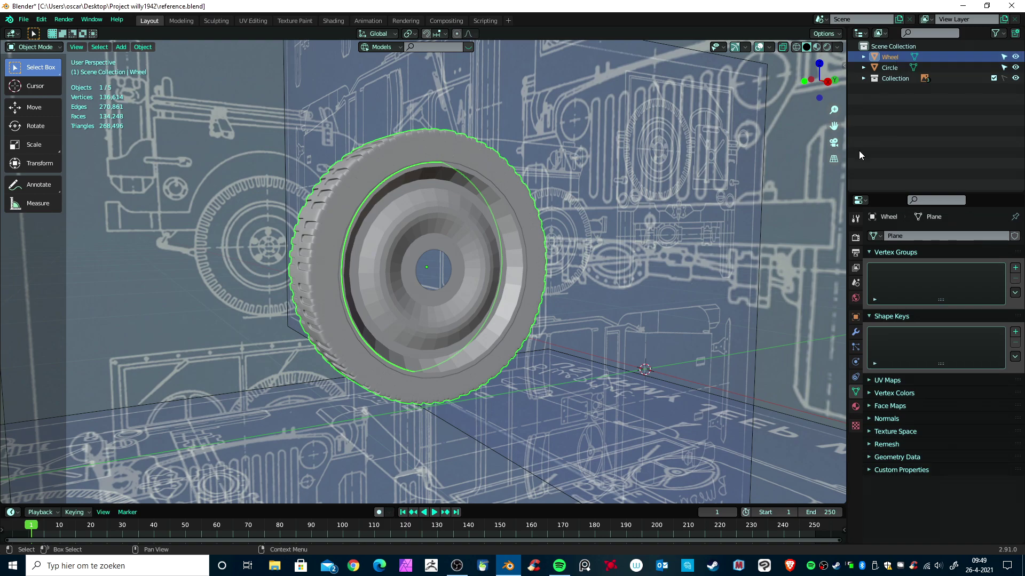
- Create a new collection named Tires and move the Wheel object into it
{"action": "right_click", "coordinate": [904, 127]}
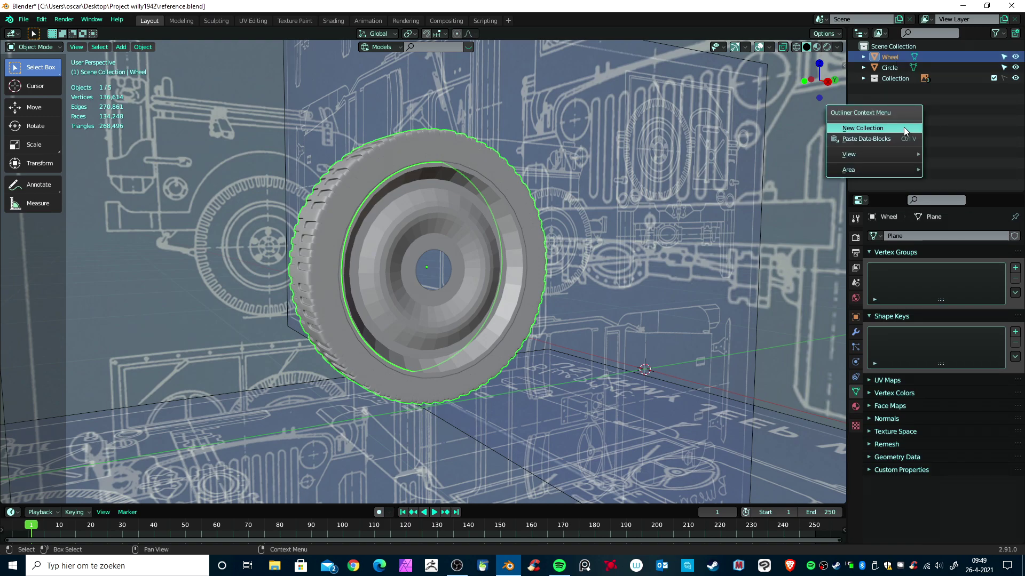
{"action": "left_click", "coordinate": [904, 127]}
{"action": "double_click", "coordinate": [899, 56]}
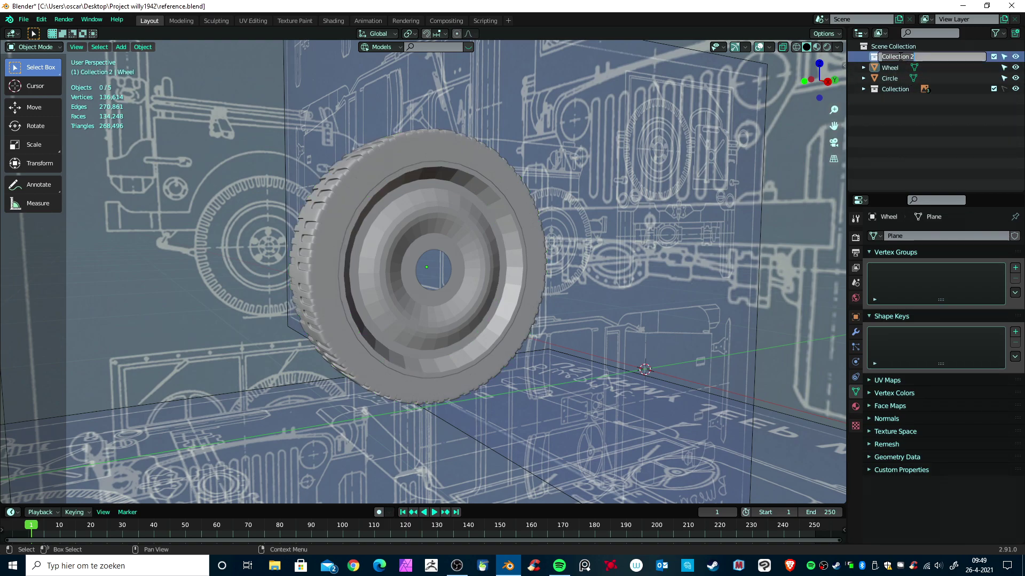
{"action": "type", "text": "Tires"}
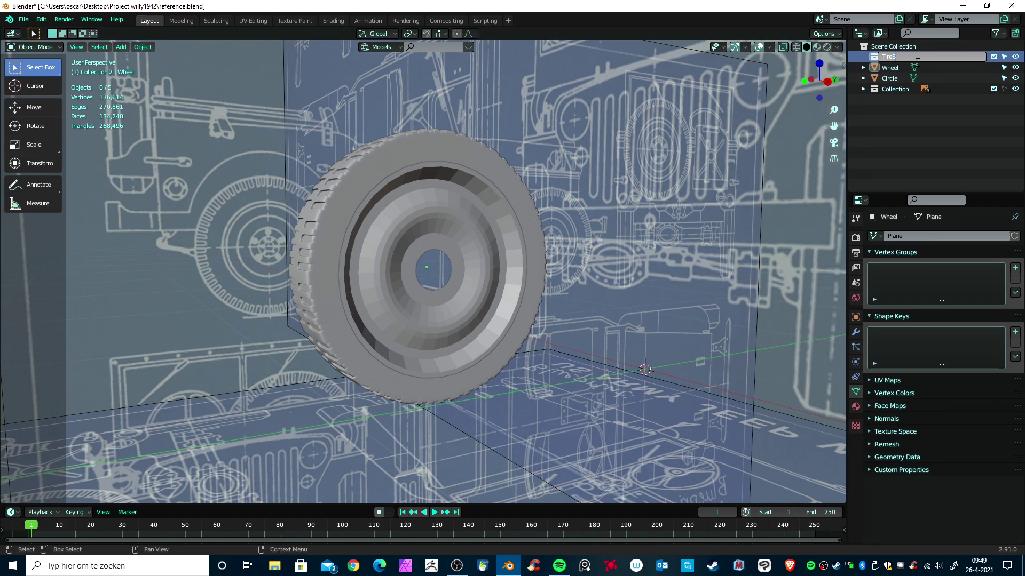
{"action": "key", "text": "Return"}
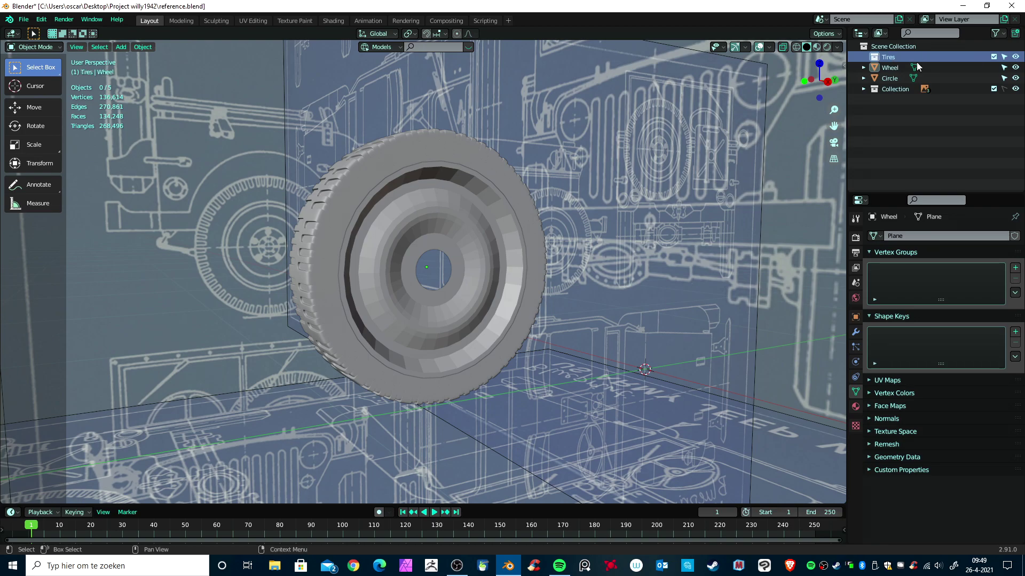
{"action": "left_click_drag", "start_coordinate": [892, 67], "coordinate": [891, 57]}
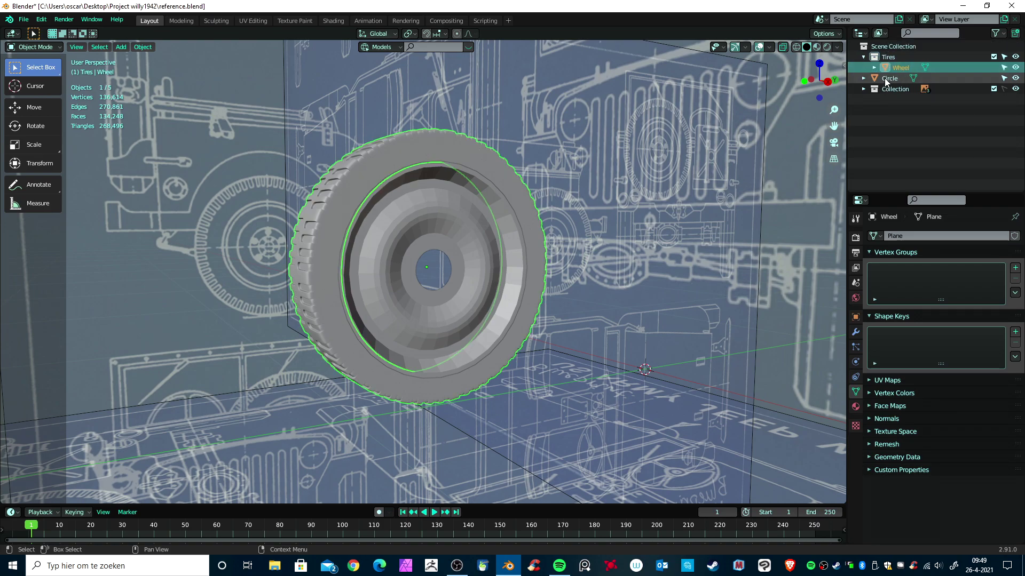
- Rename the Circle object as rim and move it into the Tires collection
{"action": "left_click", "coordinate": [885, 78]}
{"action": "double_click", "coordinate": [888, 78]}
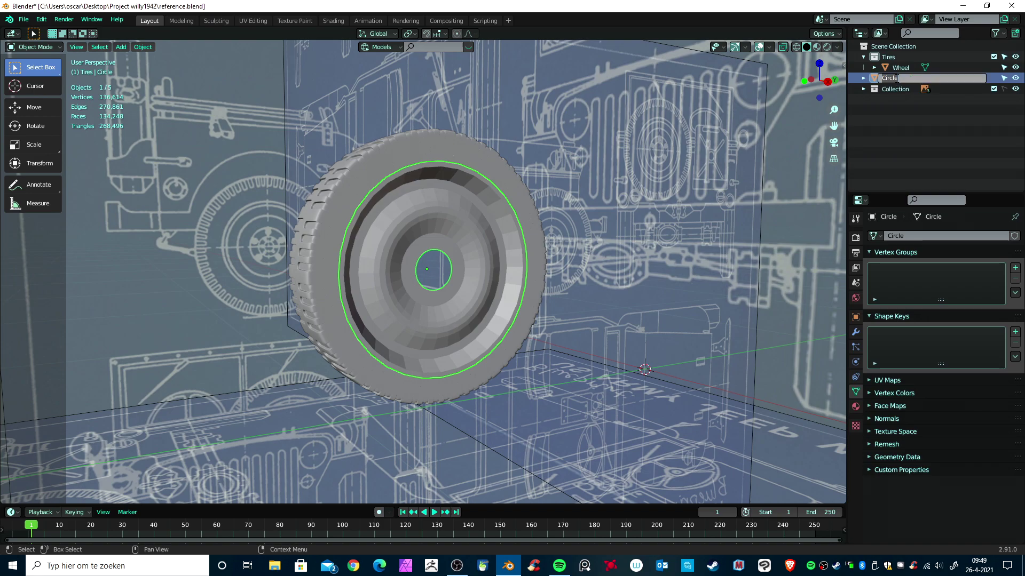
{"action": "type", "text": "rim"}
{"action": "key", "text": "Return"}
{"action": "left_click_drag", "start_coordinate": [889, 81], "coordinate": [888, 58]}
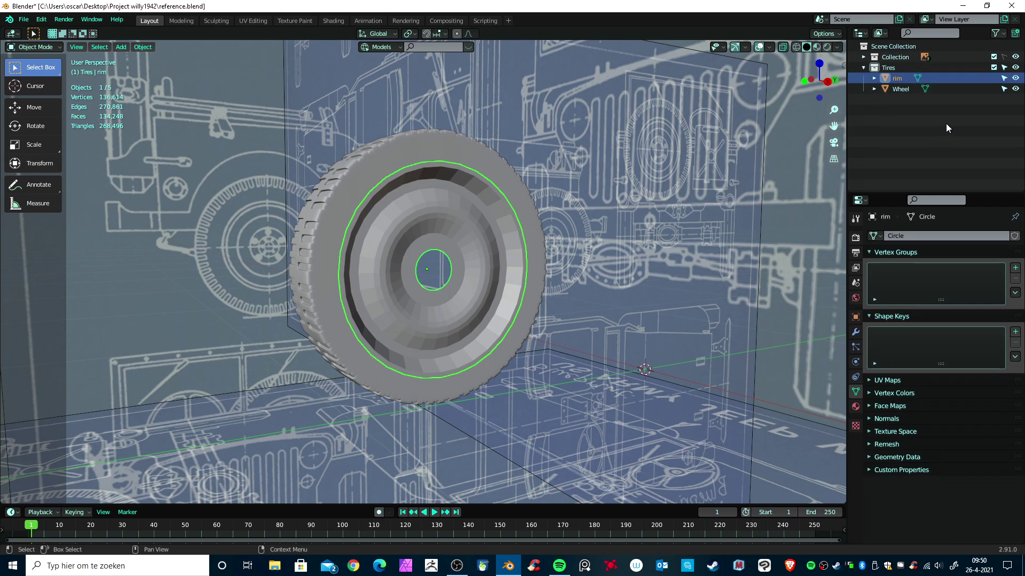
- Select the rim and apply Shade Smooth to it
{"action": "scroll", "coordinate": [562, 269], "scroll_direction": "up", "scroll_amount": 2}
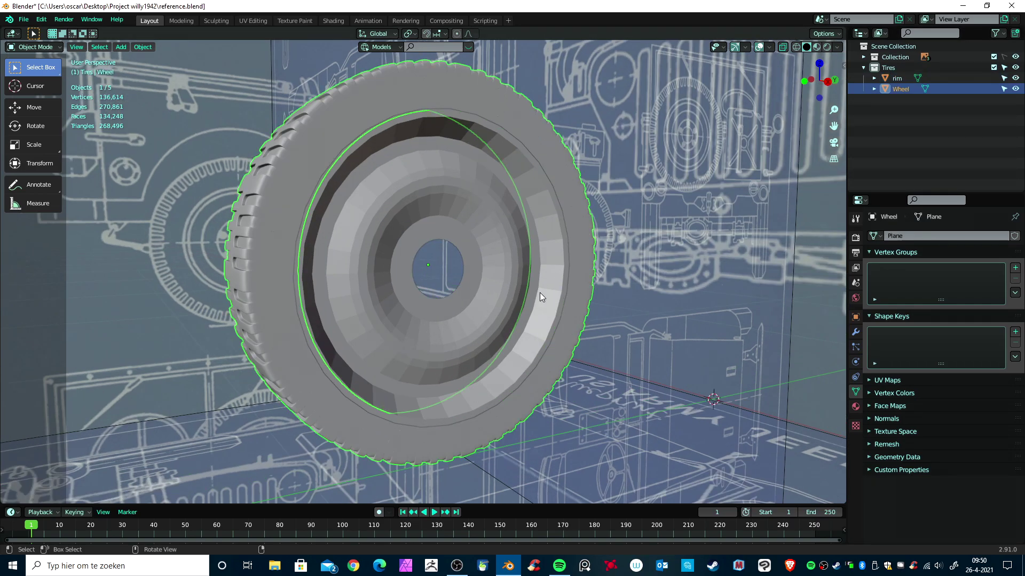
{"action": "left_click", "coordinate": [143, 47]}
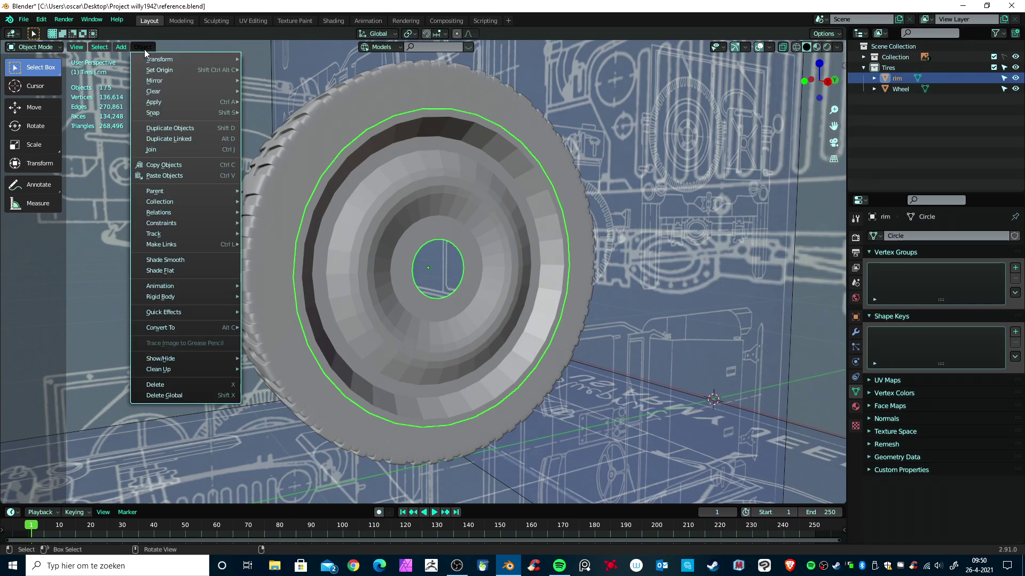
{"action": "left_click", "coordinate": [188, 261]}
{"action": "mouse_move", "coordinate": [359, 344]}
{"action": "middle_mouse_down"}
{"action": "mouse_move", "coordinate": [477, 326]}
{"action": "mouse_move", "coordinate": [462, 274]}
{"action": "mouse_move", "coordinate": [426, 269]}
{"action": "mouse_move", "coordinate": [360, 315]}
{"action": "mouse_move", "coordinate": [359, 355]}
{"action": "mouse_move", "coordinate": [413, 366]}
{"action": "mouse_move", "coordinate": [509, 348]}
{"action": "mouse_move", "coordinate": [473, 354]}
{"action": "mouse_move", "coordinate": [472, 370]}
{"action": "mouse_move", "coordinate": [473, 350]}
{"action": "mouse_move", "coordinate": [421, 340]}
{"action": "mouse_move", "coordinate": [254, 345]}
{"action": "mouse_move", "coordinate": [425, 355]}
{"action": "mouse_move", "coordinate": [489, 344]}
{"action": "middle_mouse_up"}
{"action": "scroll", "coordinate": [488, 344], "scroll_direction": "down", "scroll_amount": 2}
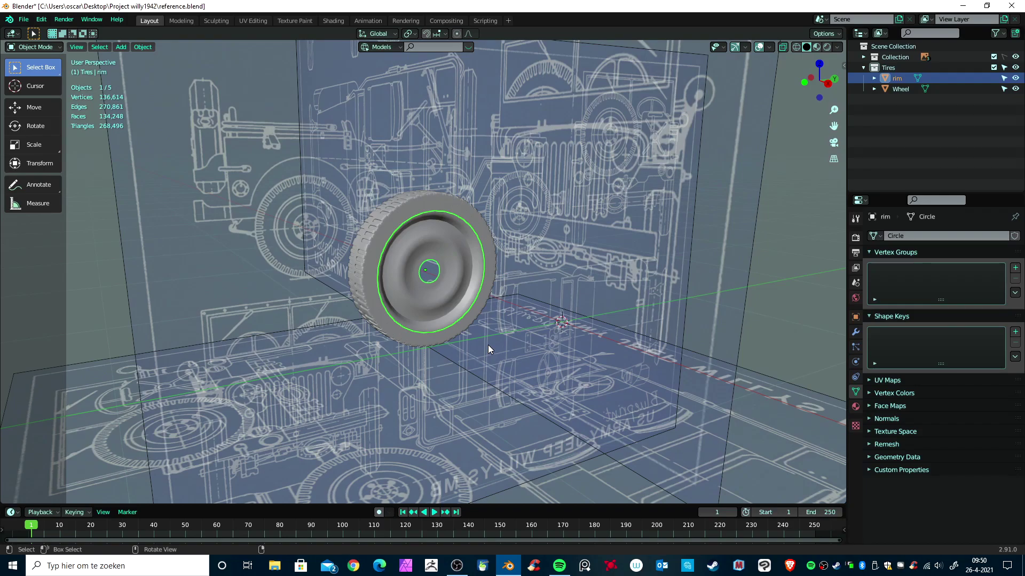
- In the right orthographic view, duplicate the rim and tire together about 1.756 m along Y onto the blueprint's front wheel
{"action": "key", "text": "KP_3"}
{"action": "scroll", "coordinate": [488, 345], "scroll_direction": "up", "scroll_amount": 2}
{"action": "scroll", "coordinate": [488, 345], "scroll_direction": "down", "scroll_amount": 2}
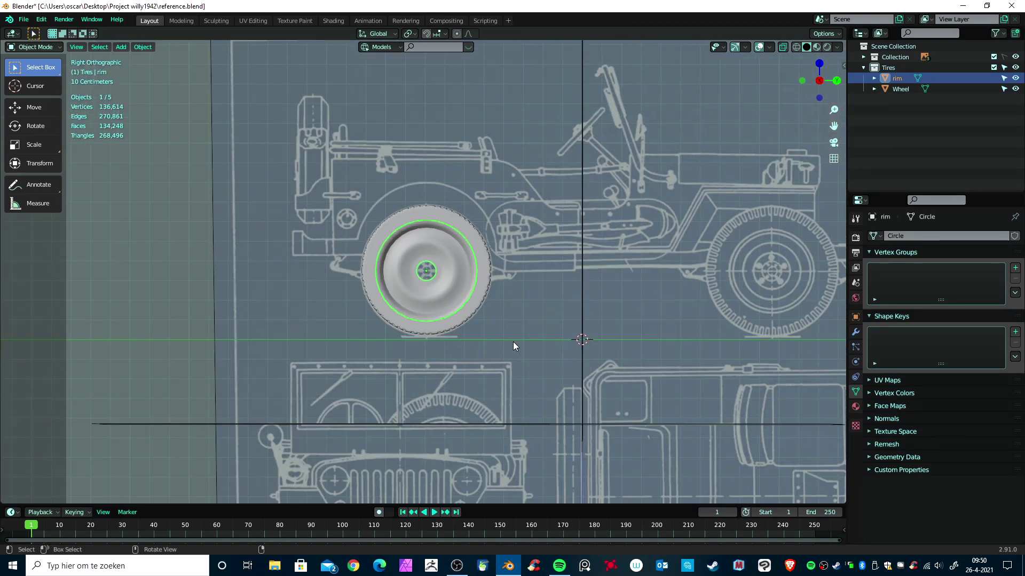
{"action": "middle_click_drag", "start_coordinate": [619, 318], "coordinate": [472, 341], "text": "shift"}
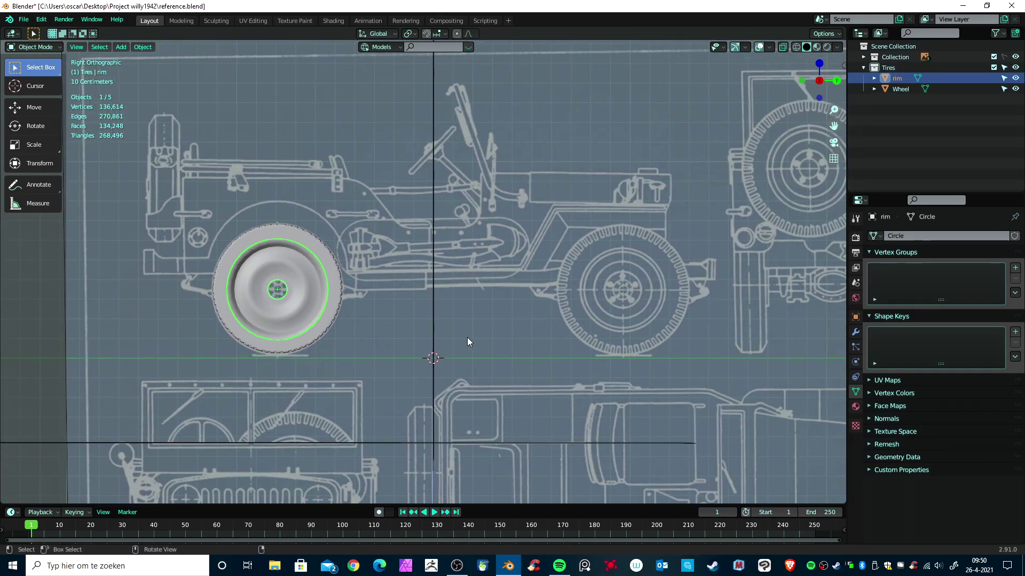
{"action": "left_click_drag", "start_coordinate": [182, 205], "coordinate": [383, 390]}
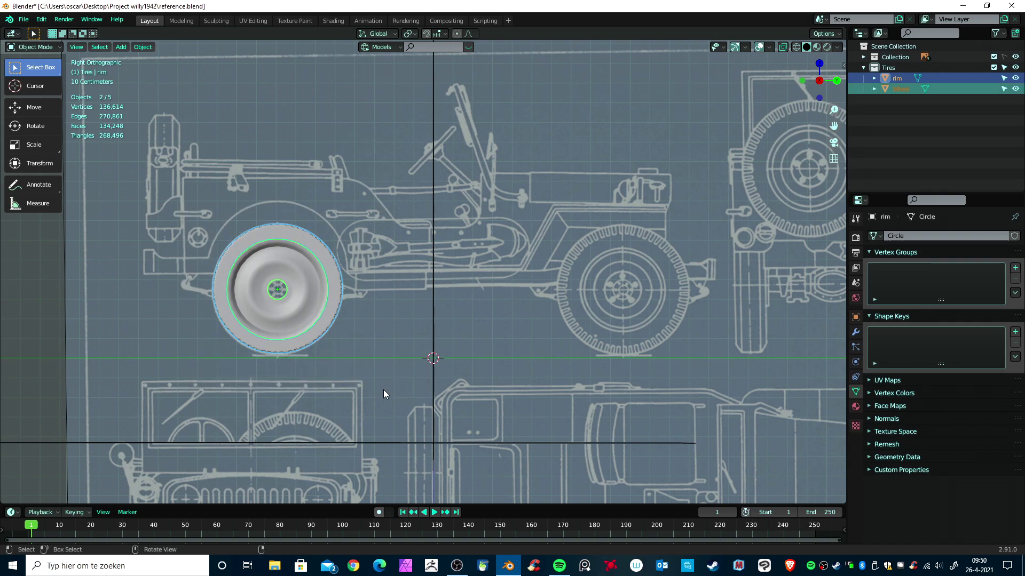
{"action": "key", "text": "shift+d"}
{"action": "key", "text": "y"}
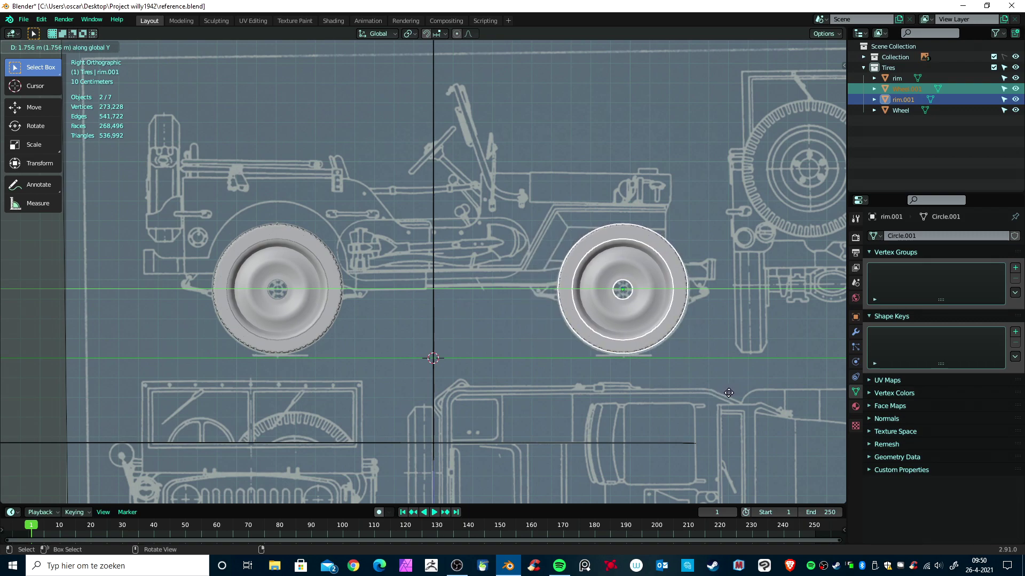
{"action": "left_click", "coordinate": [729, 393]}
- Select the rear wheel's rim and switch the viewport to wireframe shading to reveal the blueprint's hub details
{"action": "scroll", "coordinate": [386, 401], "scroll_direction": "up", "scroll_amount": 4}
{"action": "middle_click_drag", "start_coordinate": [366, 366], "coordinate": [678, 384], "text": "shift"}
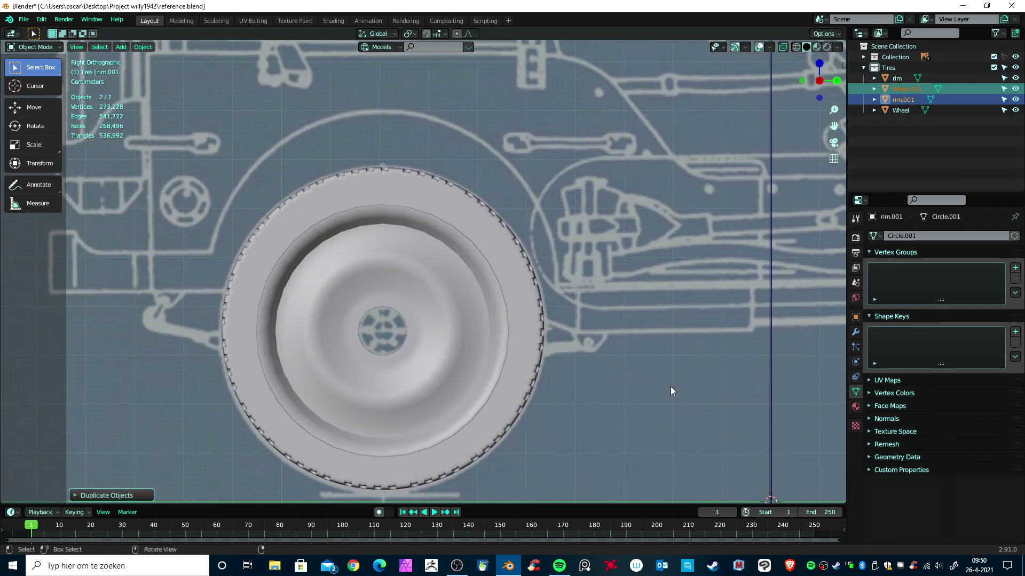
{"action": "left_click", "coordinate": [411, 378]}
{"action": "key", "text": "shift+z"}
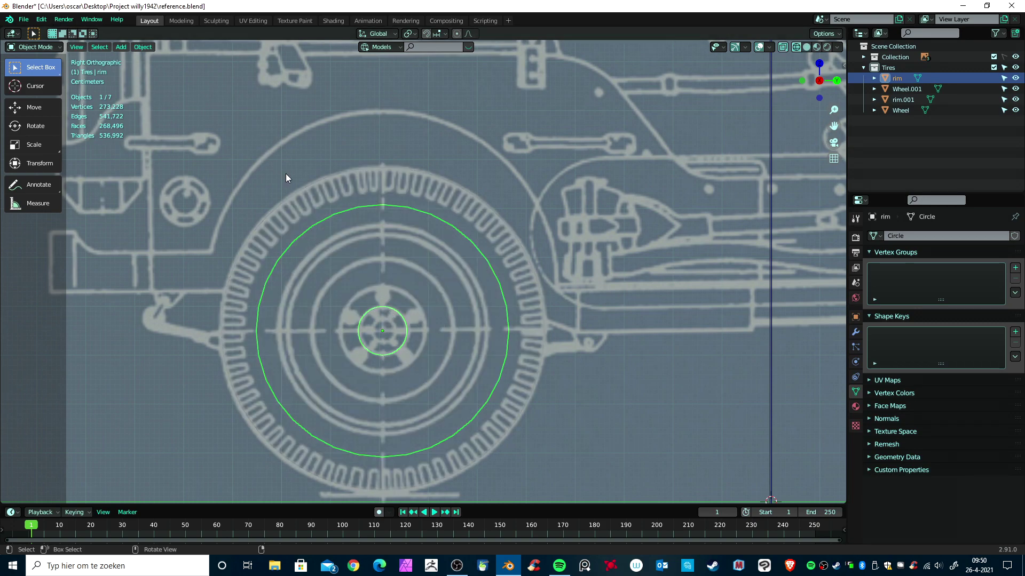
{"action": "scroll", "coordinate": [433, 244], "scroll_direction": "down", "scroll_amount": 5}
{"action": "scroll", "coordinate": [431, 248], "scroll_direction": "up", "scroll_amount": 4}
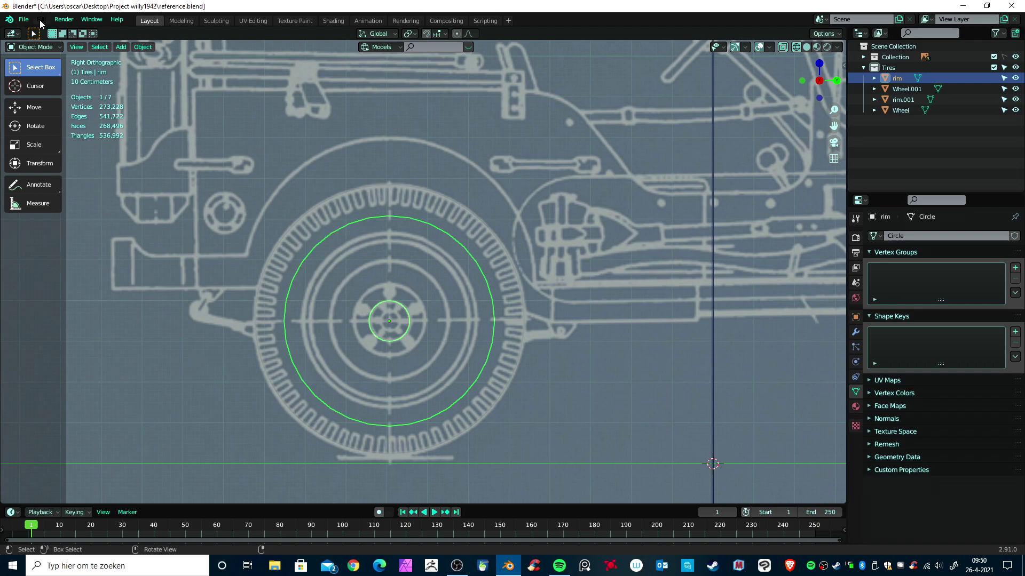
- Add a Bolt mesh object to the scene
{"action": "left_click", "coordinate": [541, 329]}
{"action": "key", "text": "shift+a"}
{"action": "mouse_move", "coordinate": [536, 332]}
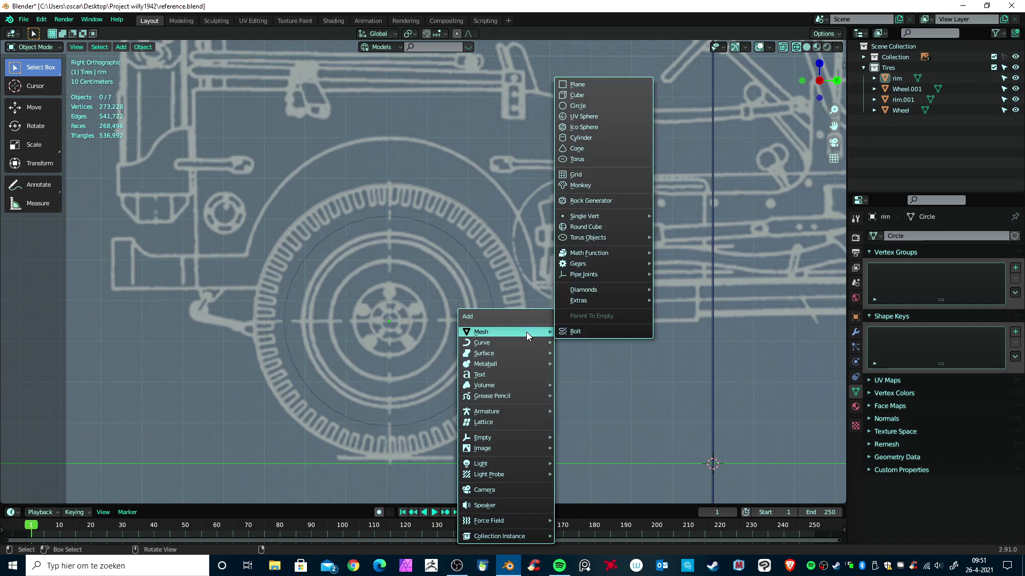
{"action": "mouse_move", "coordinate": [606, 288]}
{"action": "mouse_move", "coordinate": [600, 304]}
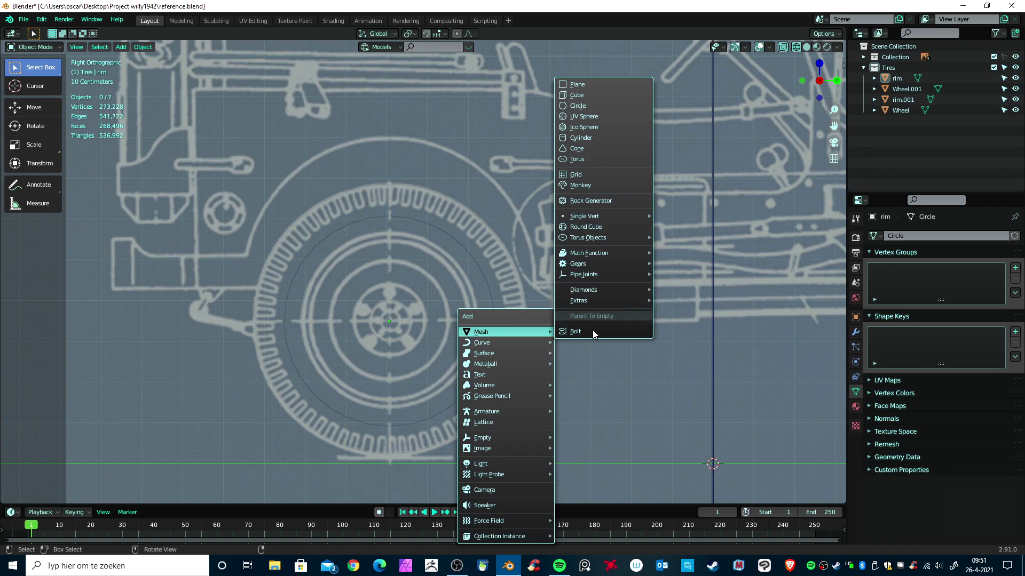
{"action": "left_click", "coordinate": [568, 332]}
{"action": "scroll", "coordinate": [567, 330], "scroll_direction": "down", "scroll_amount": 8}
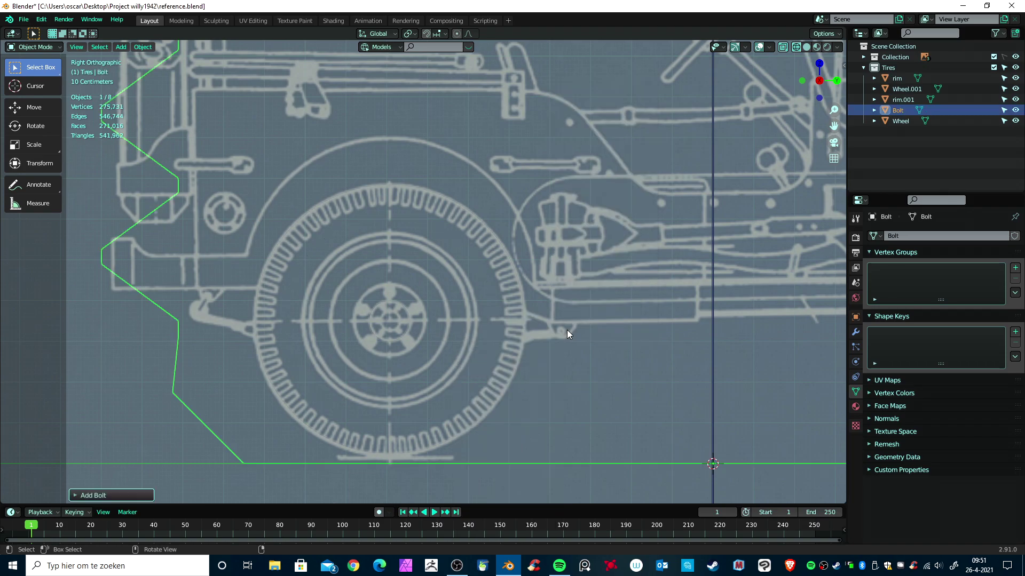
{"action": "scroll", "coordinate": [571, 328], "scroll_direction": "down", "scroll_amount": 6}
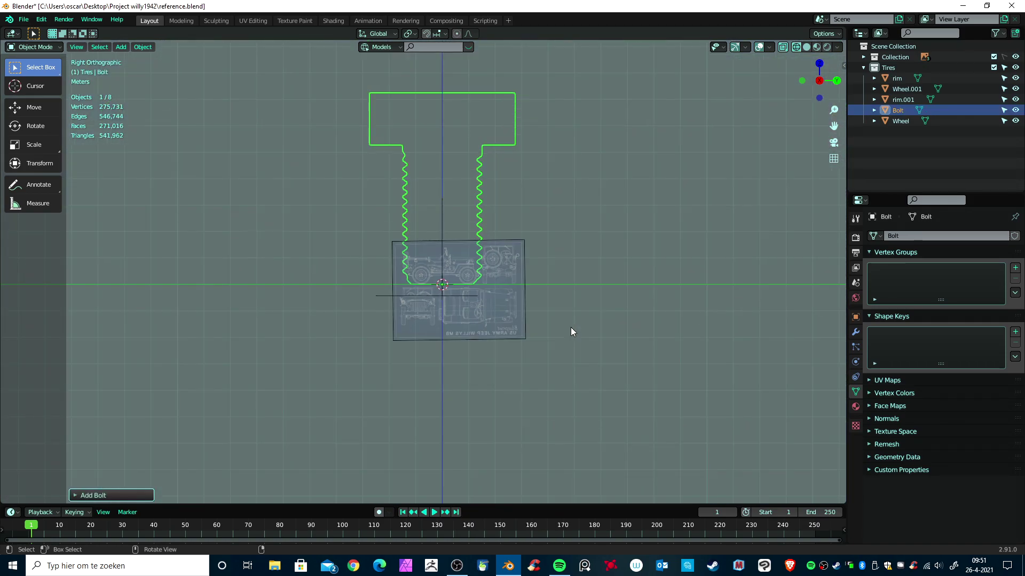
- Show the scene in solid shading and scale the bolt down to about 0.09 of its size
{"action": "key", "text": "shift+z"}
{"action": "scroll", "coordinate": [614, 330], "scroll_direction": "up", "scroll_amount": 2}
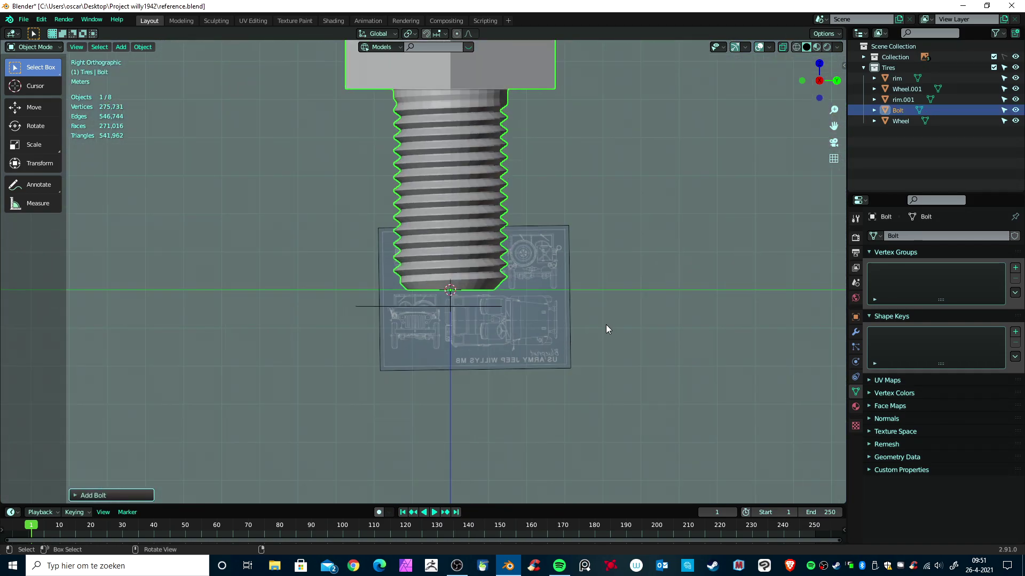
{"action": "key", "text": "s"}
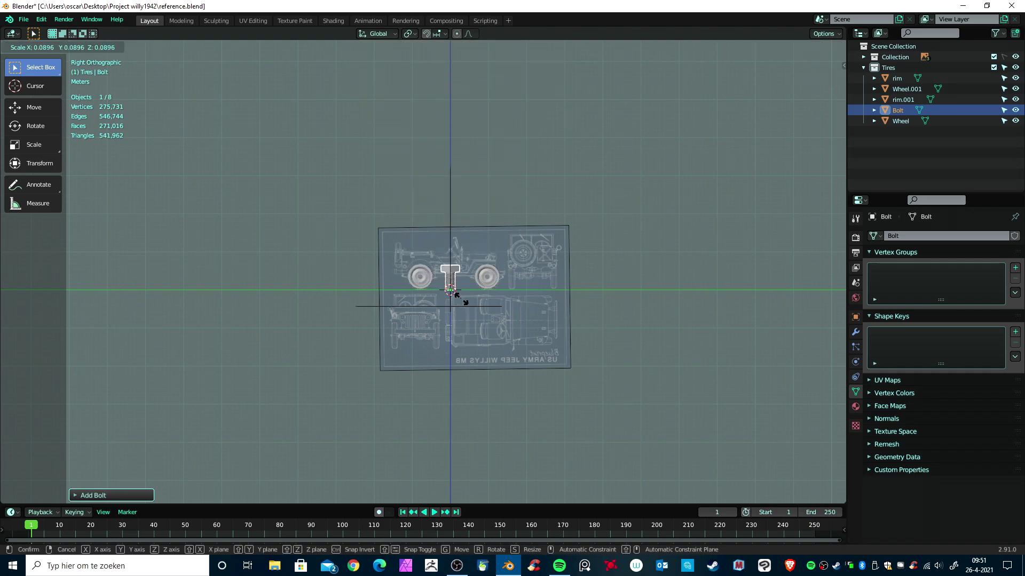
{"action": "left_click", "coordinate": [457, 294]}
{"action": "scroll", "coordinate": [501, 323], "scroll_direction": "up", "scroll_amount": 6}
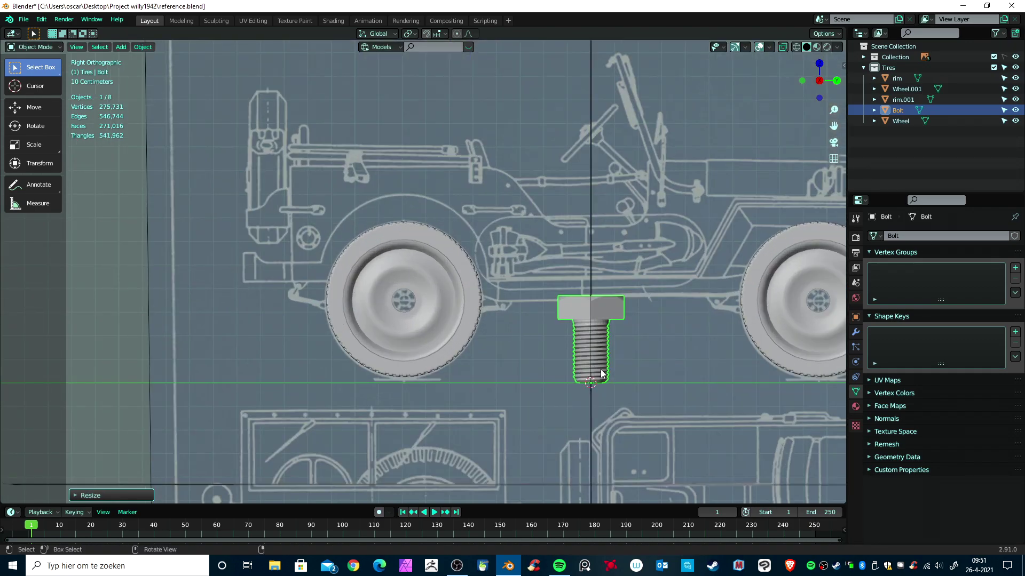
- Rotate the bolt 90° about the global X axis and 90° about the global Z axis
{"action": "type", "text": "rx"}
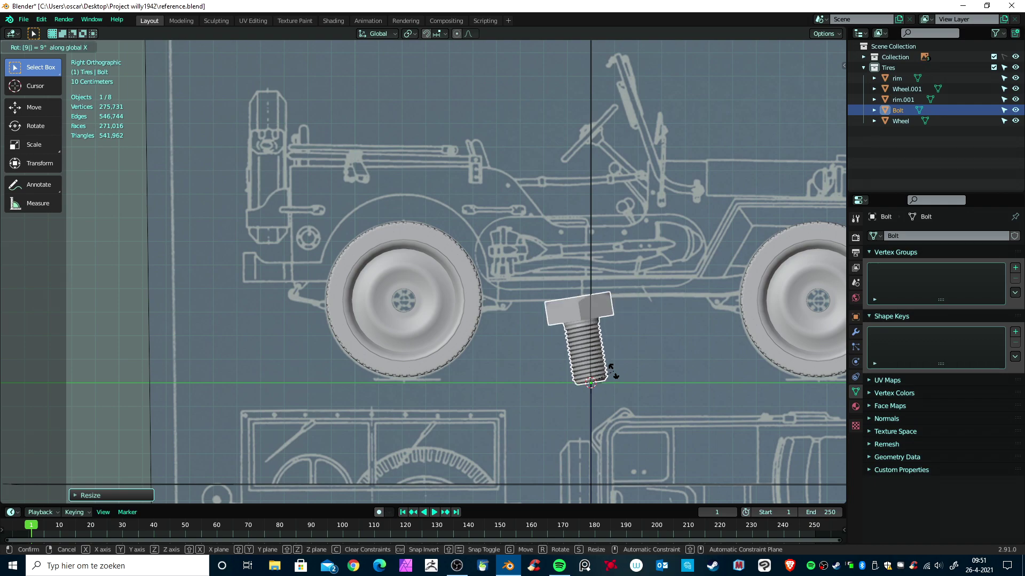
{"action": "type", "text": "90"}
{"action": "key", "text": "Return"}
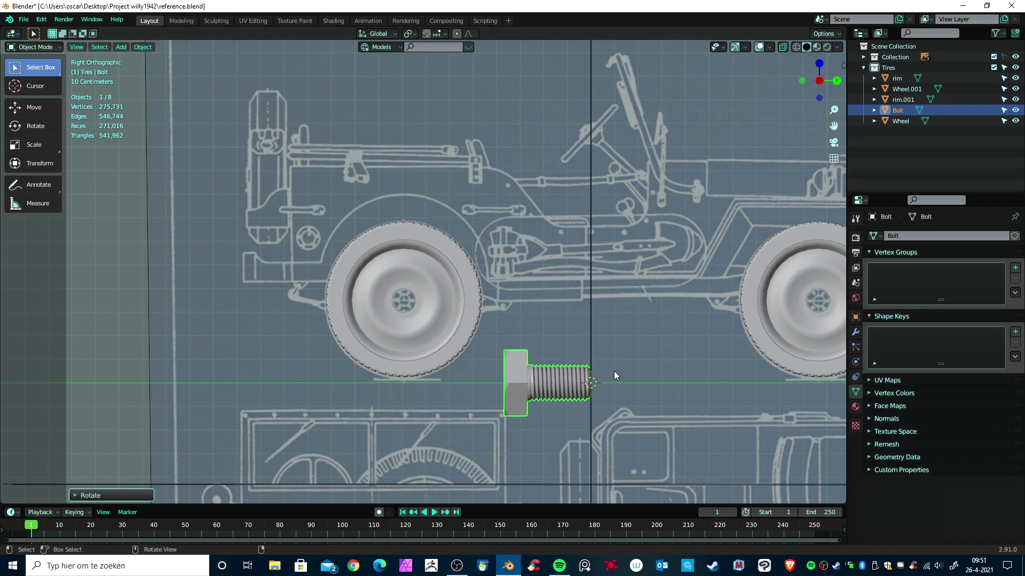
{"action": "type", "text": "rz90"}
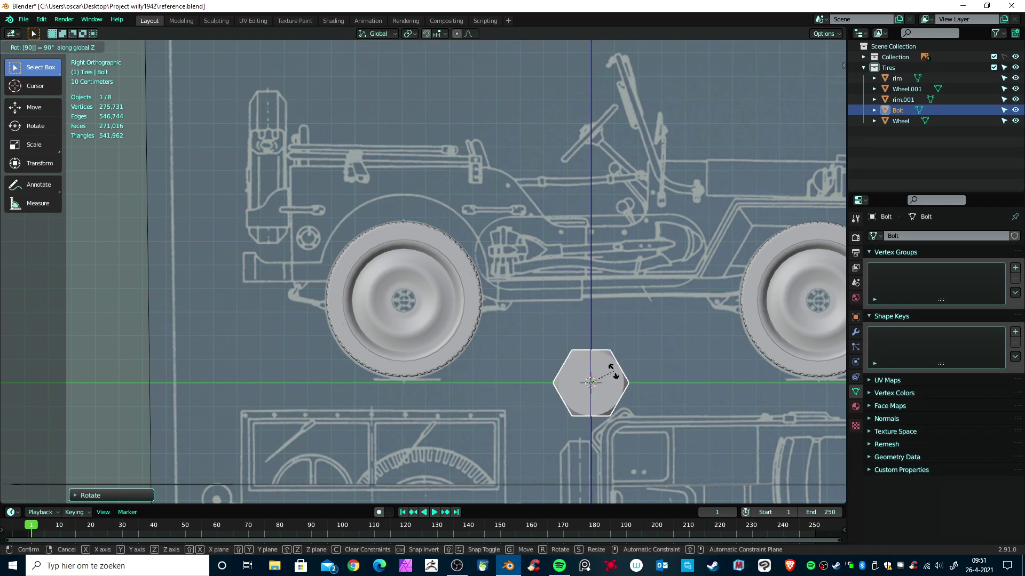
{"action": "key", "text": "Return"}
{"action": "scroll", "coordinate": [619, 374], "scroll_direction": "down", "scroll_amount": 3}
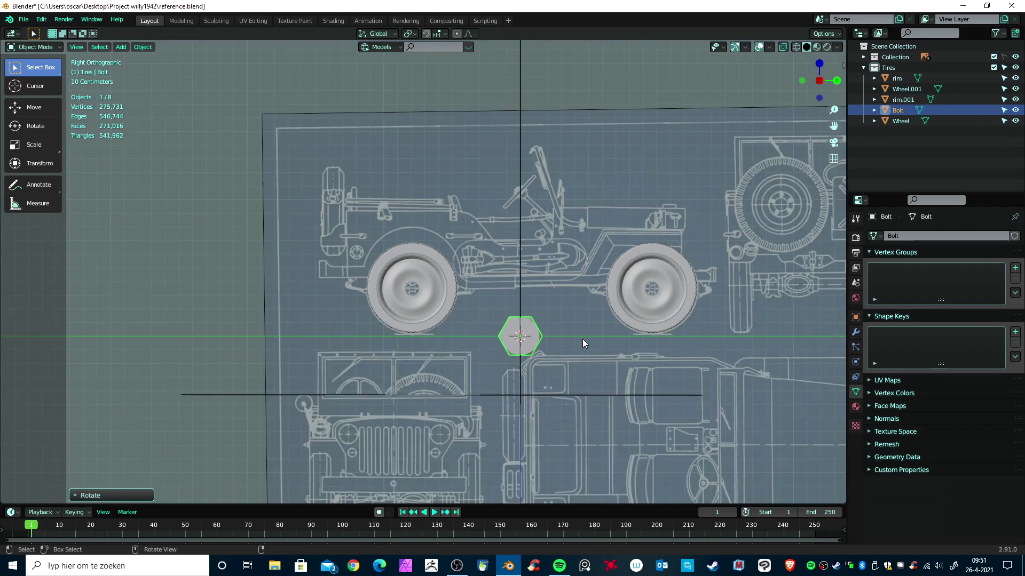
- Show the bolt in the front orthographic view with wireframe shading and X-ray on
{"action": "middle_click_drag", "start_coordinate": [581, 339], "coordinate": [514, 316]}
{"action": "scroll", "coordinate": [543, 351], "scroll_direction": "up", "scroll_amount": 3}
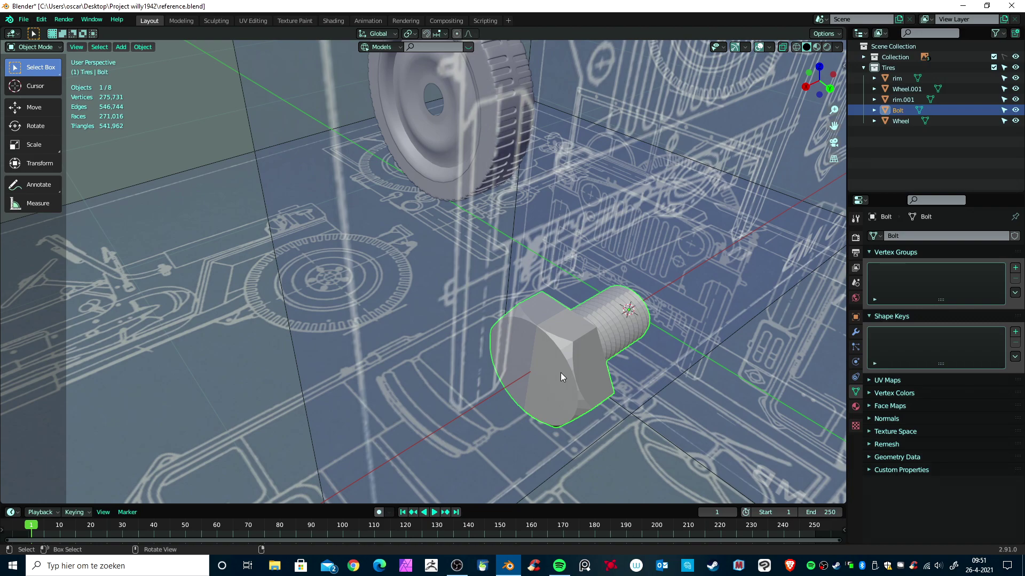
{"action": "left_click_drag", "start_coordinate": [560, 373], "coordinate": [398, 245]}
{"action": "middle_click_drag", "start_coordinate": [398, 244], "coordinate": [563, 226]}
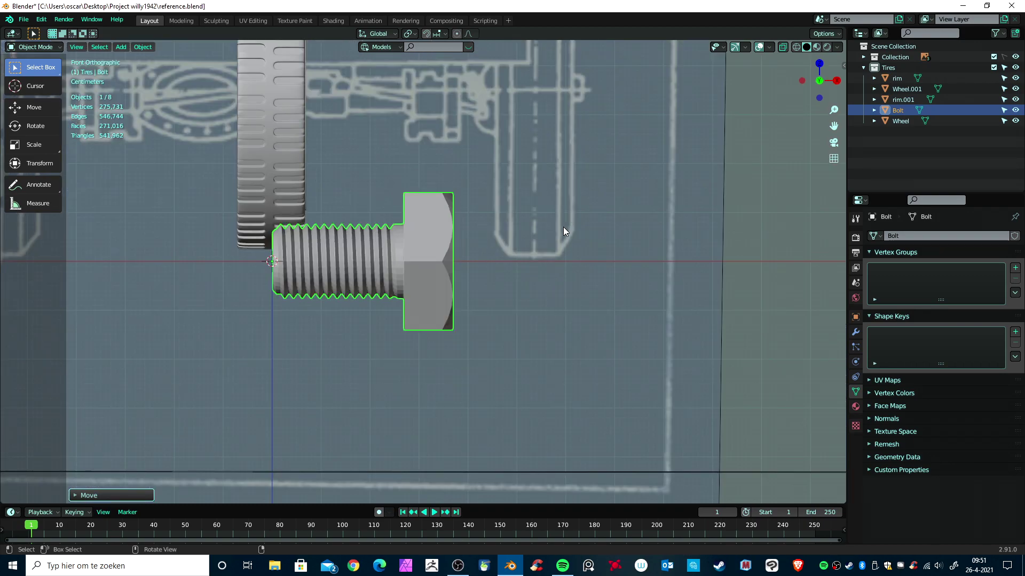
{"action": "key", "text": "alt+z"}
{"action": "key", "text": "alt+z"}
{"action": "left_click", "coordinate": [798, 46]}
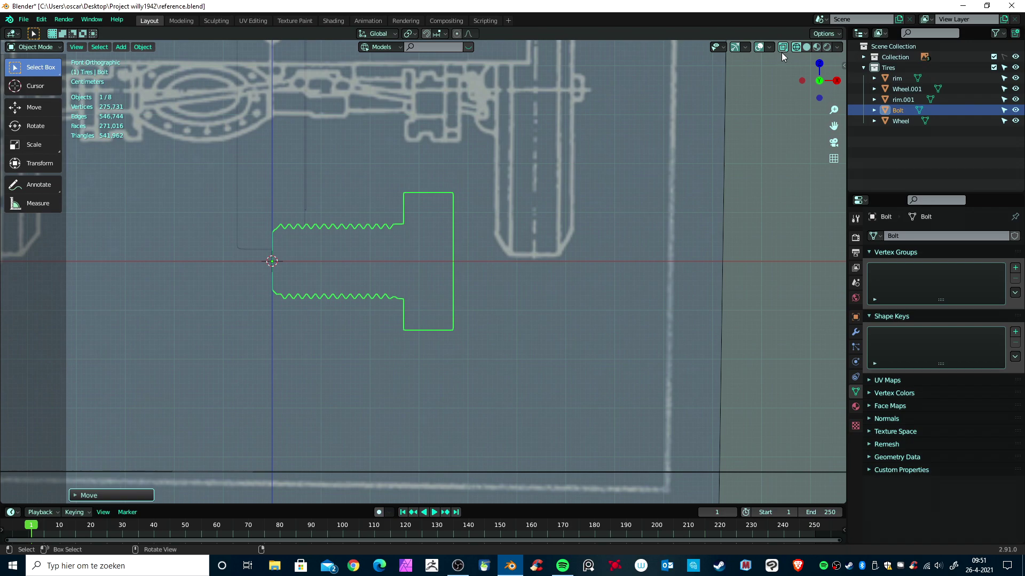
{"action": "left_click", "coordinate": [781, 47]}
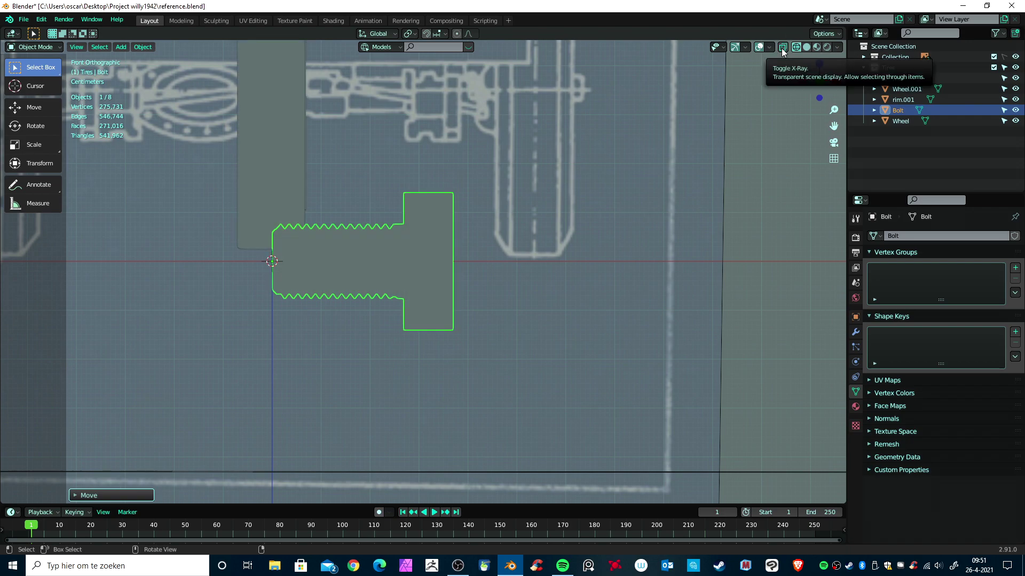
{"action": "left_click", "coordinate": [781, 48]}
{"action": "scroll", "coordinate": [543, 341], "scroll_direction": "up", "scroll_amount": 1}
{"action": "scroll", "coordinate": [545, 334], "scroll_direction": "down", "scroll_amount": 2}
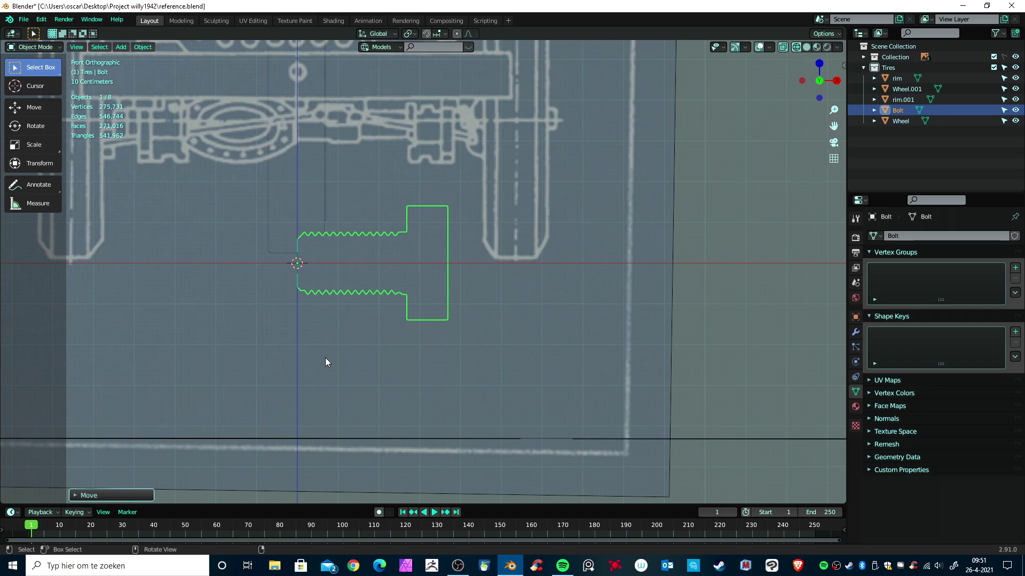
- In Edit Mode, box-select the bolt's threaded shaft and delete its edges, keeping the hexagonal head
{"action": "key", "text": "Tab"}
{"action": "scroll", "coordinate": [422, 352], "scroll_direction": "up", "scroll_amount": 1}
{"action": "scroll", "coordinate": [421, 352], "scroll_direction": "up", "scroll_amount": 2}
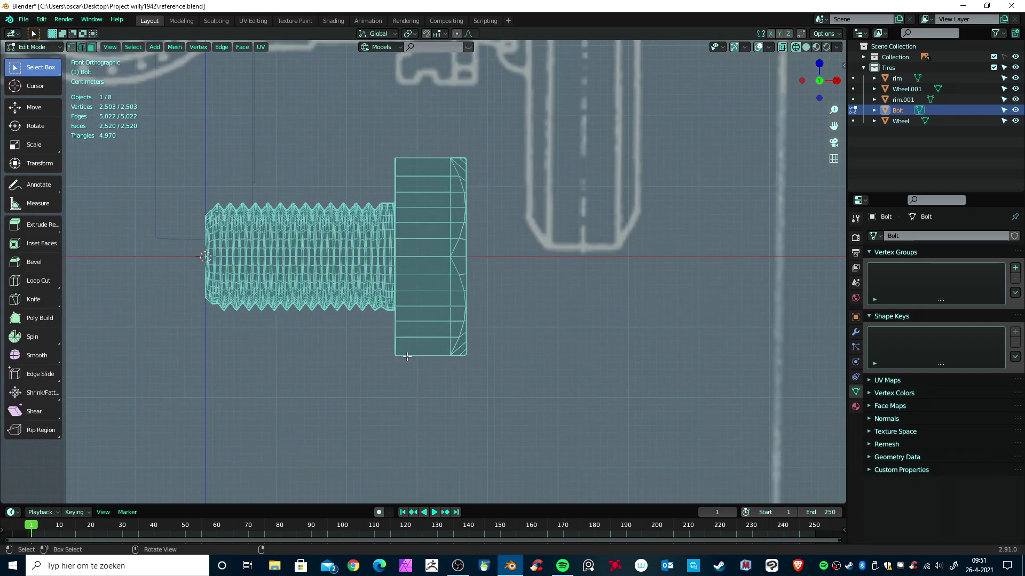
{"action": "middle_click_drag", "start_coordinate": [385, 324], "coordinate": [418, 334]}
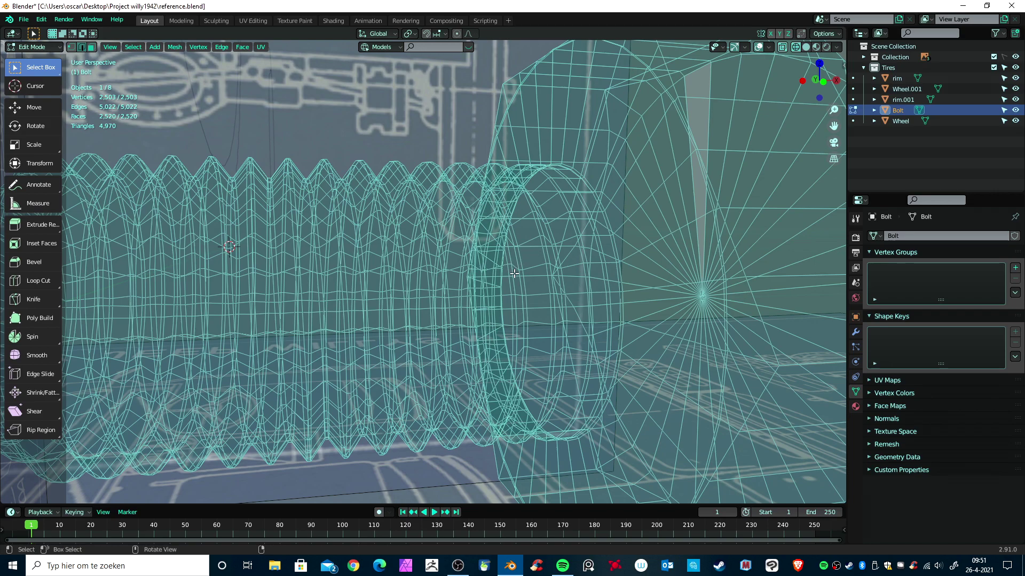
{"action": "key", "text": "KP_1"}
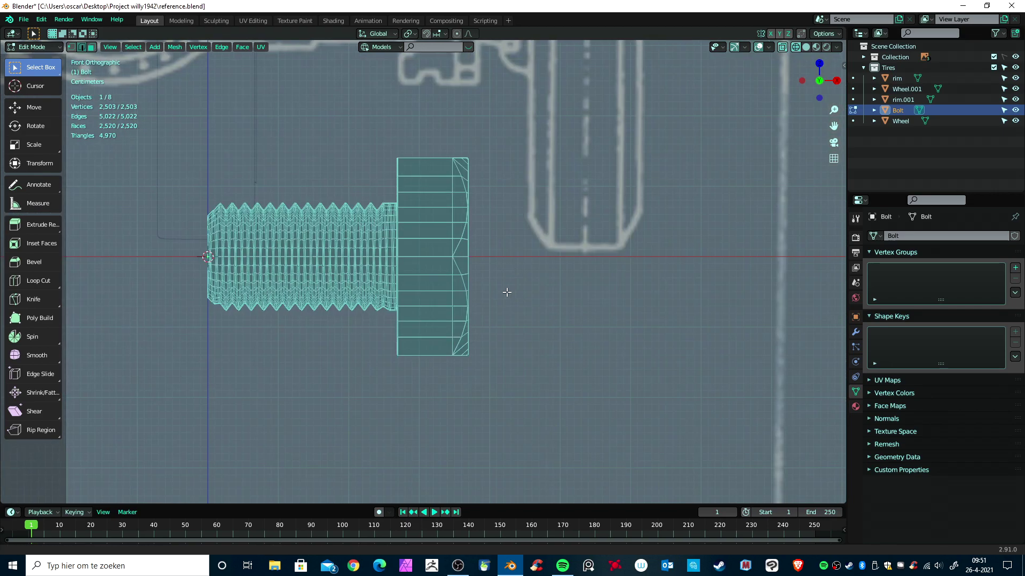
{"action": "middle_click_drag", "start_coordinate": [505, 293], "coordinate": [563, 283], "text": "shift"}
{"action": "left_click_drag", "start_coordinate": [228, 160], "coordinate": [451, 347]}
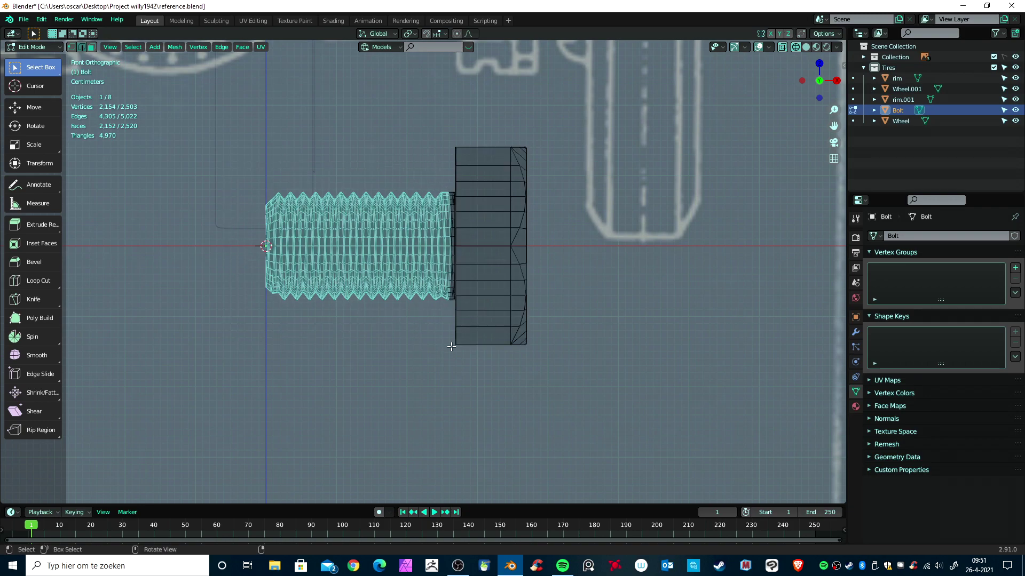
{"action": "scroll", "coordinate": [442, 361], "scroll_direction": "up", "scroll_amount": 5}
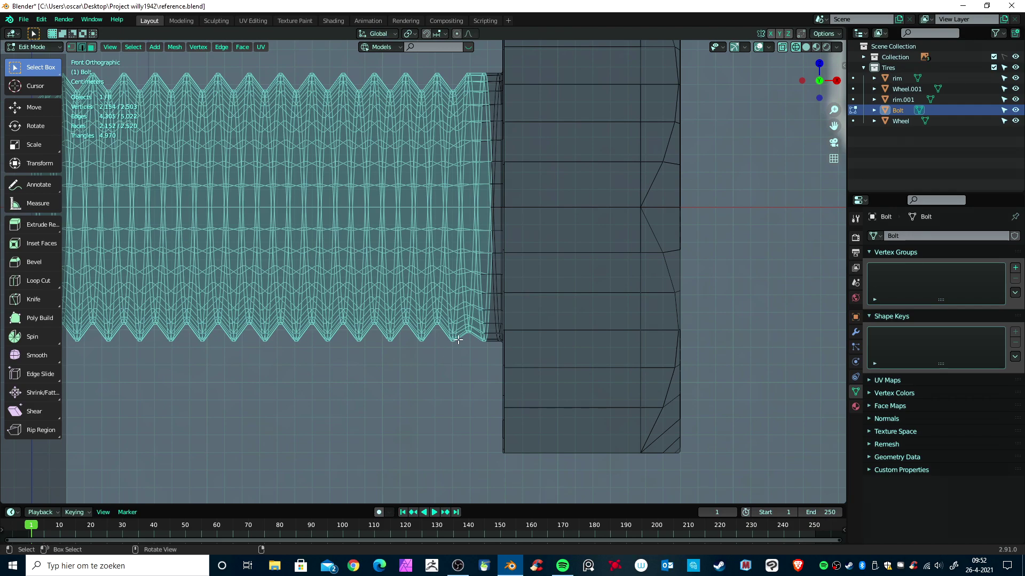
{"action": "key", "text": "x"}
{"action": "left_click", "coordinate": [451, 350]}
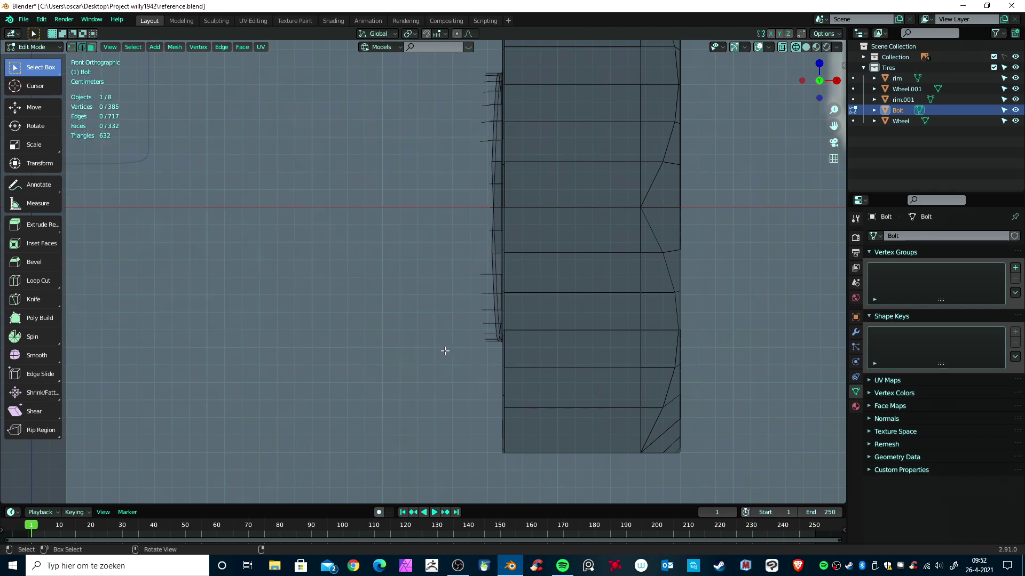
- Return to solid shading and bring the open shaft side of the bolt head into close view
{"action": "scroll", "coordinate": [445, 350], "scroll_direction": "down", "scroll_amount": 3}
{"action": "middle_click_drag", "start_coordinate": [434, 338], "coordinate": [640, 358]}
{"action": "scroll", "coordinate": [641, 358], "scroll_direction": "up", "scroll_amount": 4}
{"action": "key", "text": "shift+z"}
{"action": "mouse_move", "coordinate": [715, 389]}
{"action": "middle_mouse_down", "text": "shift"}
{"action": "mouse_move", "coordinate": [621, 301]}
{"action": "mouse_move", "coordinate": [334, 302]}
{"action": "mouse_move", "coordinate": [369, 295]}
{"action": "mouse_move", "coordinate": [378, 279]}
{"action": "middle_mouse_up", "text": "shift"}
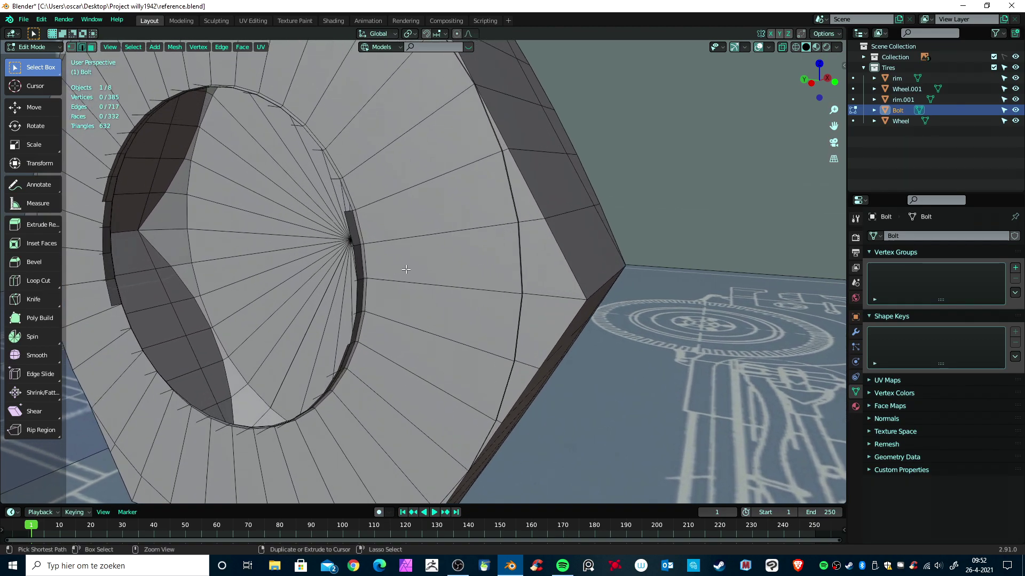
- Try to delete the edge loop around the hole in the bolt head
{"action": "left_click", "coordinate": [348, 225], "text": "ctrl"}
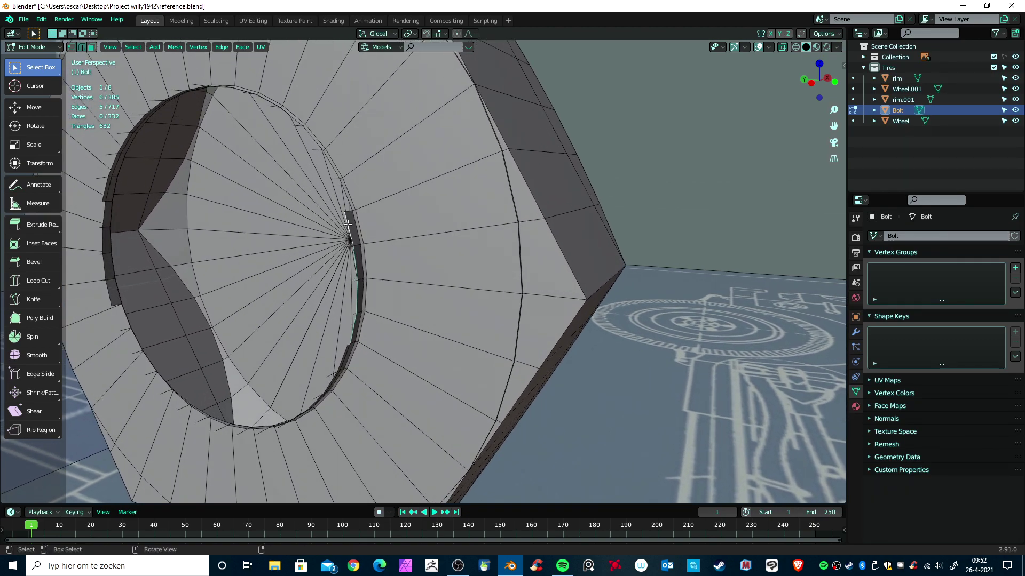
{"action": "key", "text": "x"}
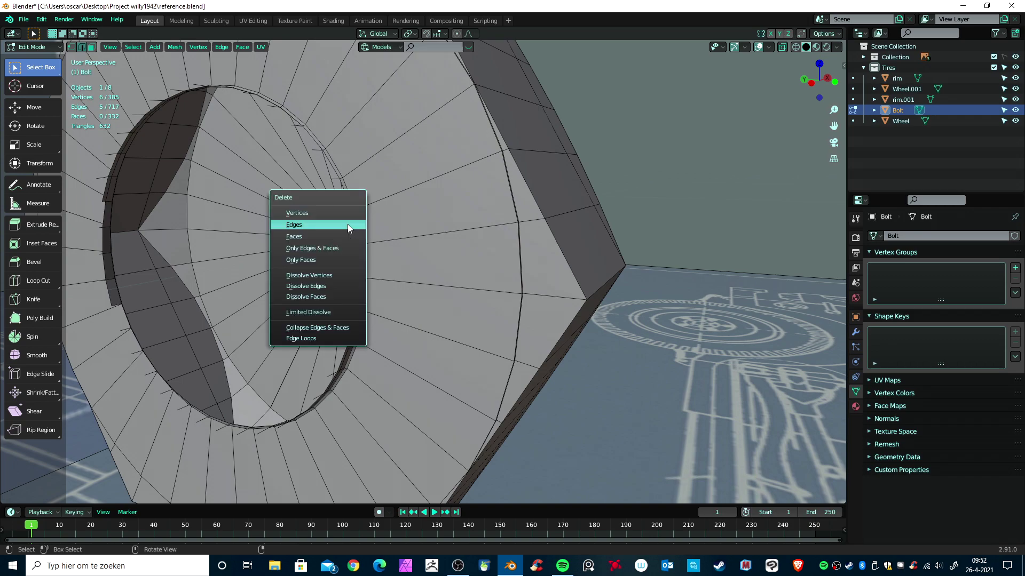
{"action": "left_click", "coordinate": [337, 169]}
{"action": "left_click", "coordinate": [337, 169], "text": "alt"}
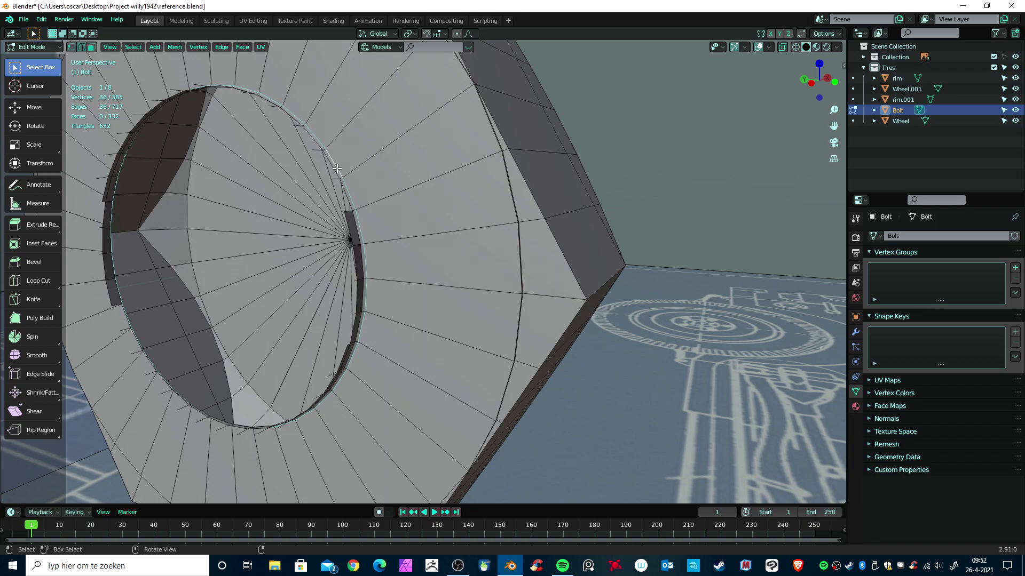
{"action": "key", "text": "x"}
{"action": "left_click", "coordinate": [337, 168]}
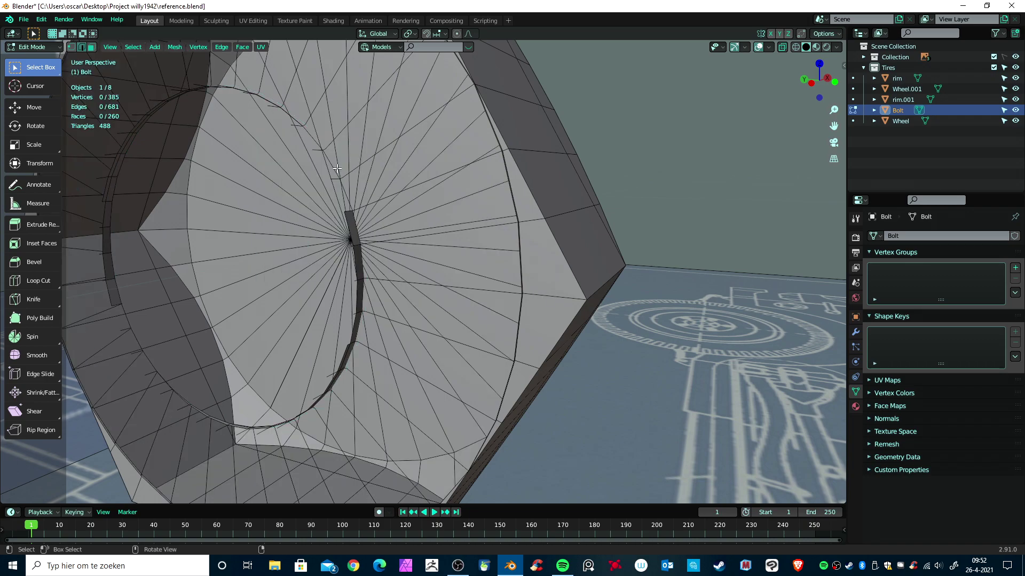
{"action": "scroll", "coordinate": [337, 168], "scroll_direction": "down", "scroll_amount": 8}
{"action": "middle_click_drag", "start_coordinate": [343, 171], "coordinate": [468, 251]}
{"action": "key", "text": "ctrl+z"}
- Switch to face selection and delete the ring of narrow faces lining the hole in the bolt head
{"action": "scroll", "coordinate": [468, 251], "scroll_direction": "up", "scroll_amount": 6}
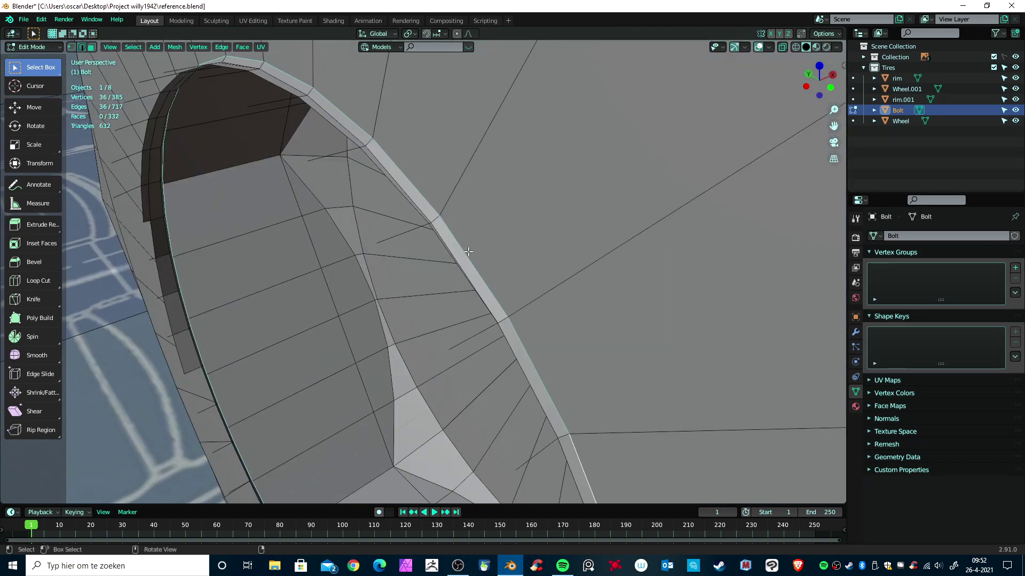
{"action": "scroll", "coordinate": [462, 261], "scroll_direction": "down", "scroll_amount": 3}
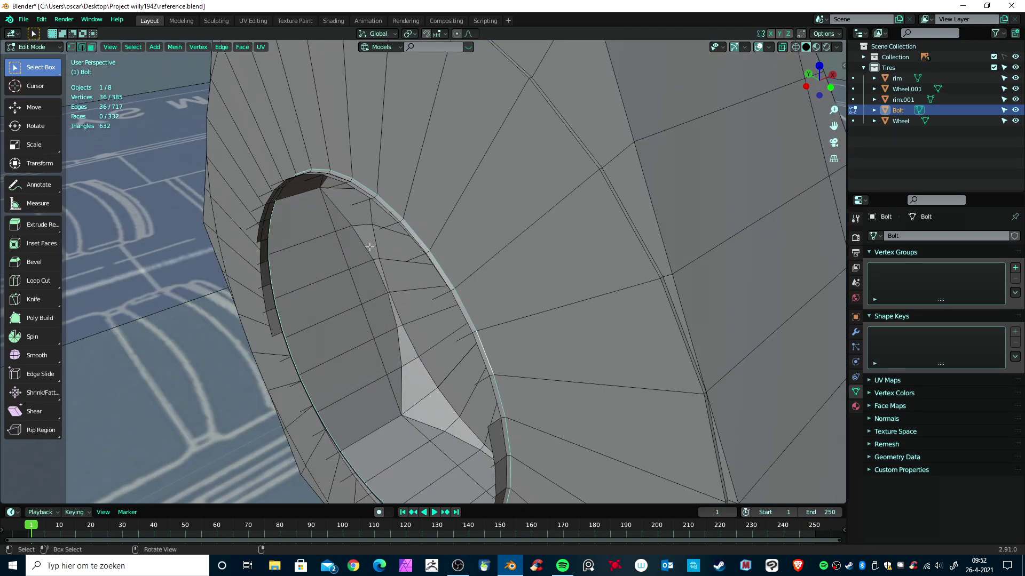
{"action": "key", "text": "ctrl+Tab"}
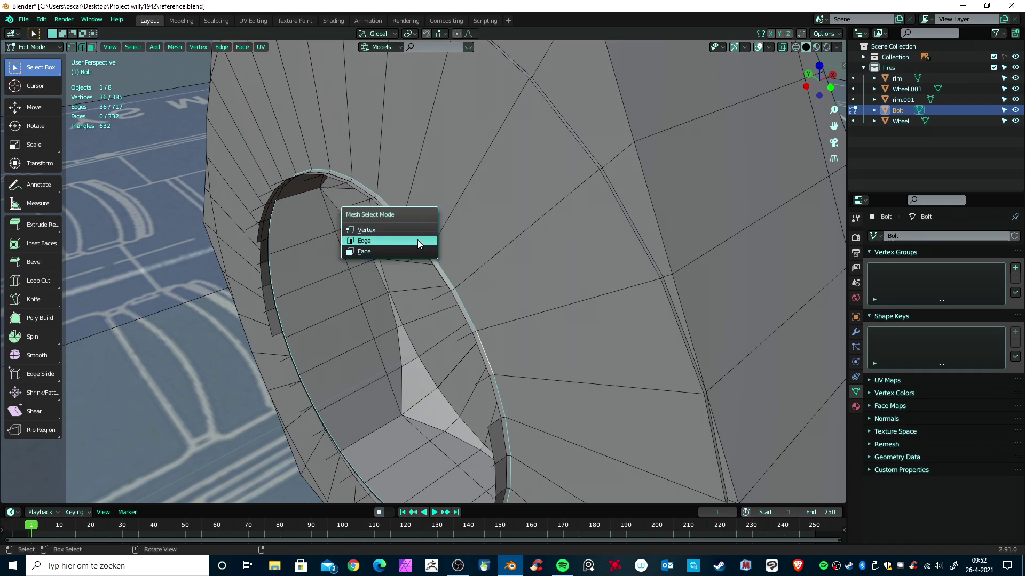
{"action": "left_click", "coordinate": [412, 251]}
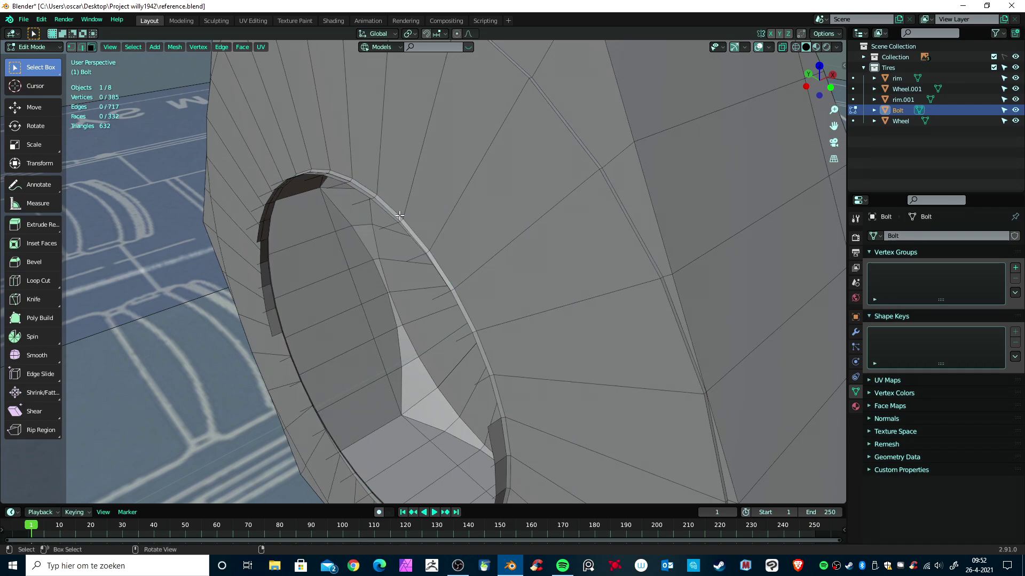
{"action": "left_click", "coordinate": [401, 219], "text": "alt"}
{"action": "key", "text": "x"}
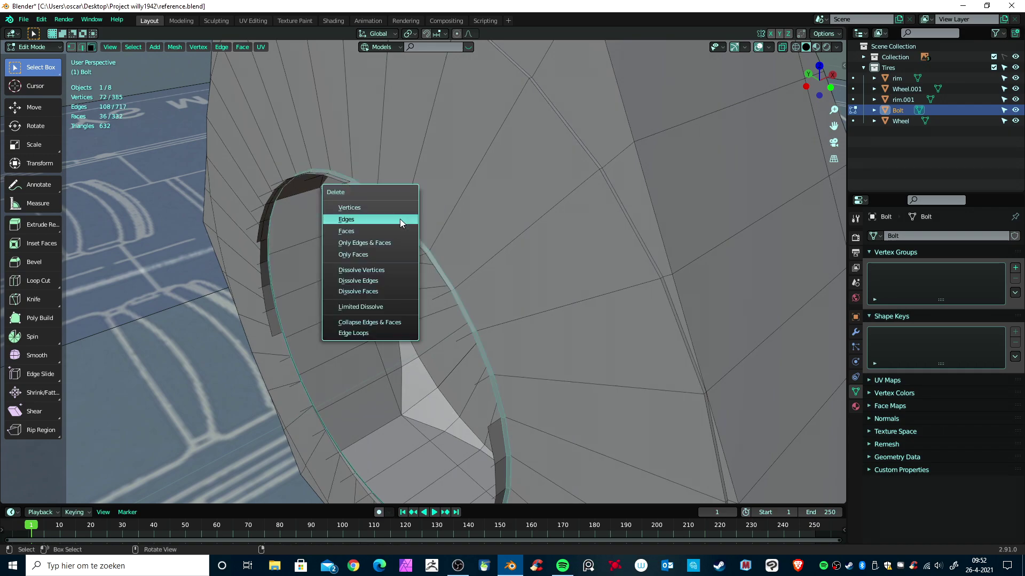
{"action": "left_click", "coordinate": [399, 229]}
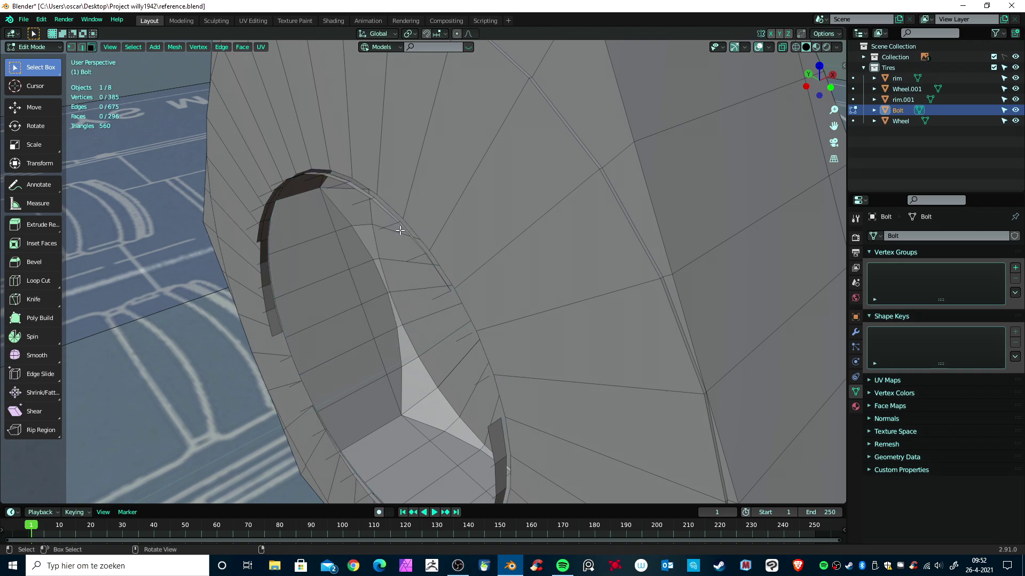
- Select a leftover strip of shaft faces along the hole's rim and delete them
{"action": "middle_click_drag", "start_coordinate": [408, 242], "coordinate": [252, 272]}
{"action": "left_click", "coordinate": [232, 298], "text": "alt"}
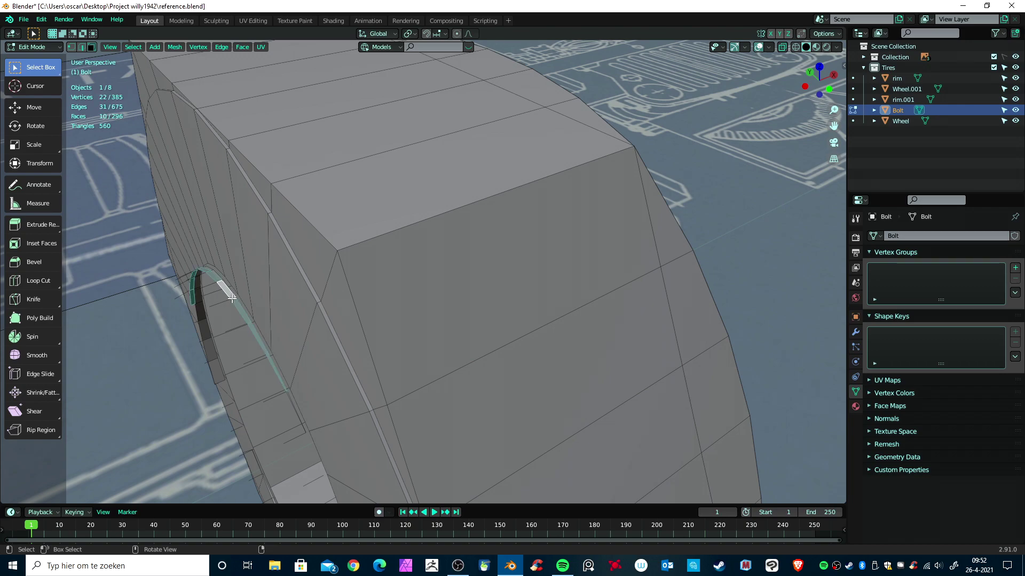
{"action": "key", "text": "x"}
{"action": "left_click", "coordinate": [232, 299]}
{"action": "middle_click_drag", "start_coordinate": [256, 328], "coordinate": [362, 347]}
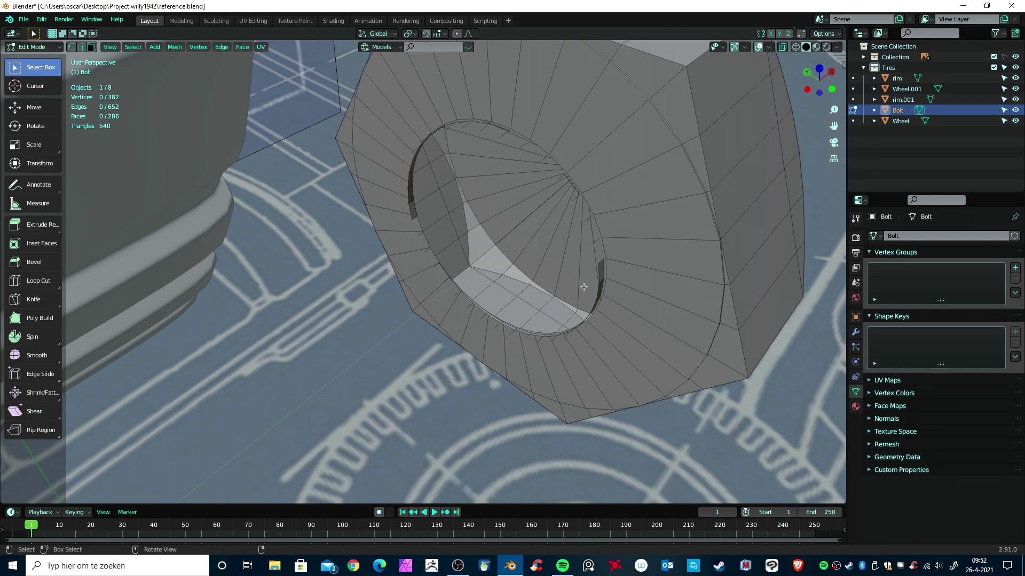
- Delete the two remaining strips of narrow shaft faces on opposite sides of the hole's rim in the bolt head
{"action": "left_click", "coordinate": [602, 281], "text": "alt"}
{"action": "key", "text": "x"}
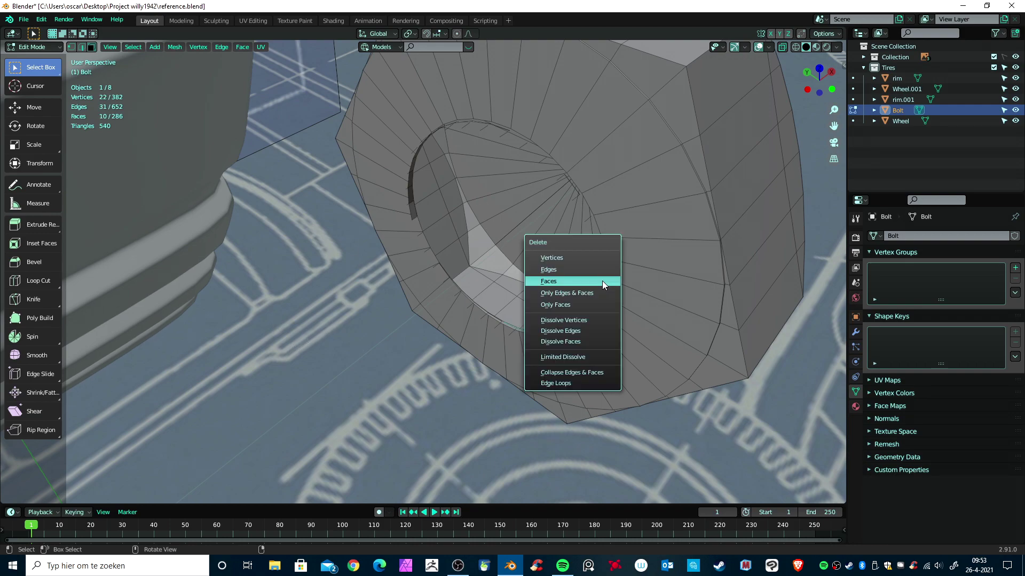
{"action": "left_click", "coordinate": [602, 281]}
{"action": "left_click", "coordinate": [412, 202], "text": "alt"}
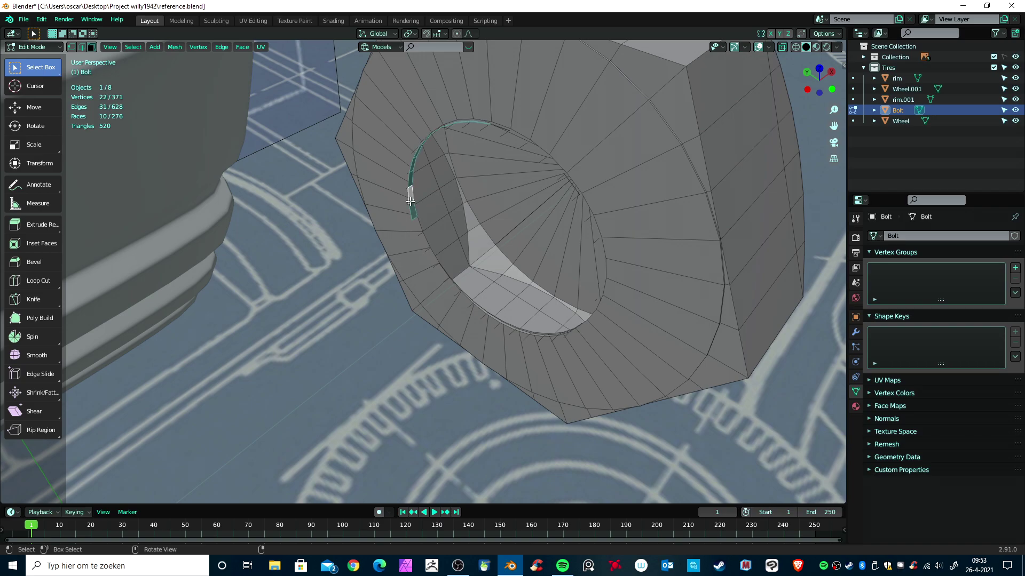
{"action": "key", "text": "x"}
{"action": "left_click", "coordinate": [411, 201]}
{"action": "scroll", "coordinate": [411, 201], "scroll_direction": "down", "scroll_amount": 5}
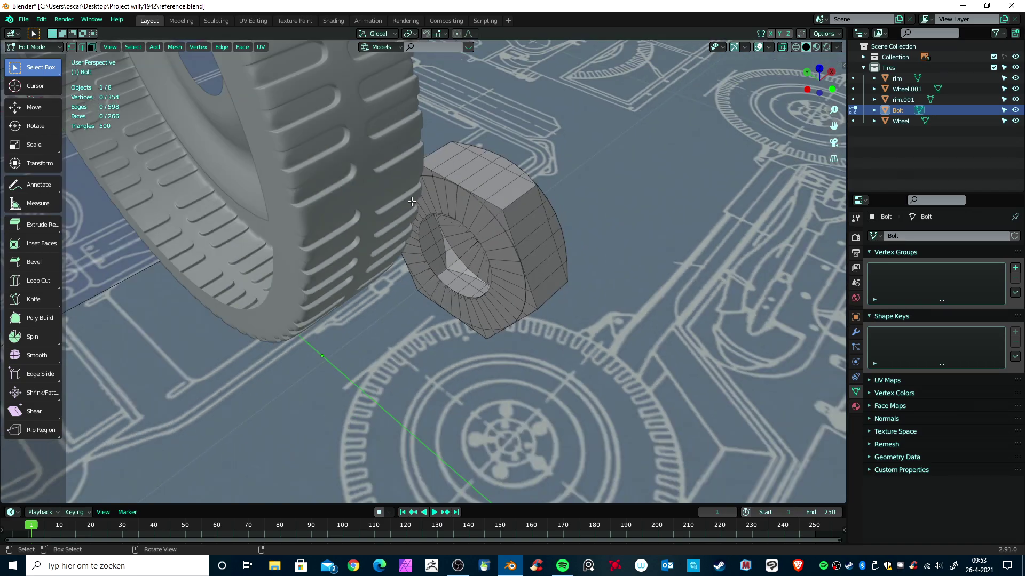
- Return to Object Mode and set the Bolt's origin to the centre of its own mesh
{"action": "middle_click_drag", "start_coordinate": [463, 240], "coordinate": [359, 190]}
{"action": "key", "text": "alt+z"}
{"action": "key", "text": "alt+z"}
{"action": "key", "text": "Tab"}
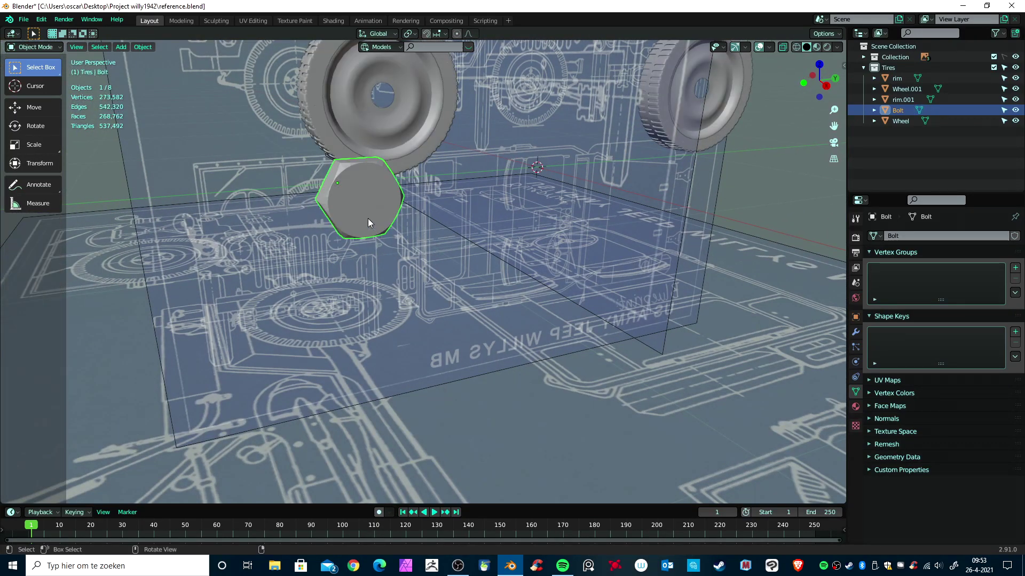
{"action": "left_click", "coordinate": [143, 47]}
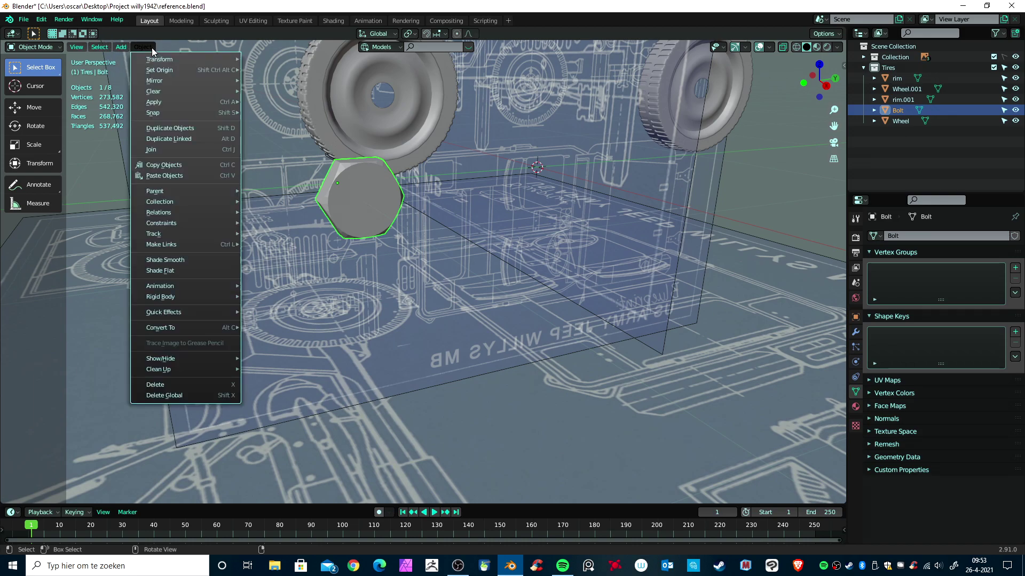
{"action": "mouse_move", "coordinate": [164, 72]}
{"action": "left_click", "coordinate": [283, 105]}
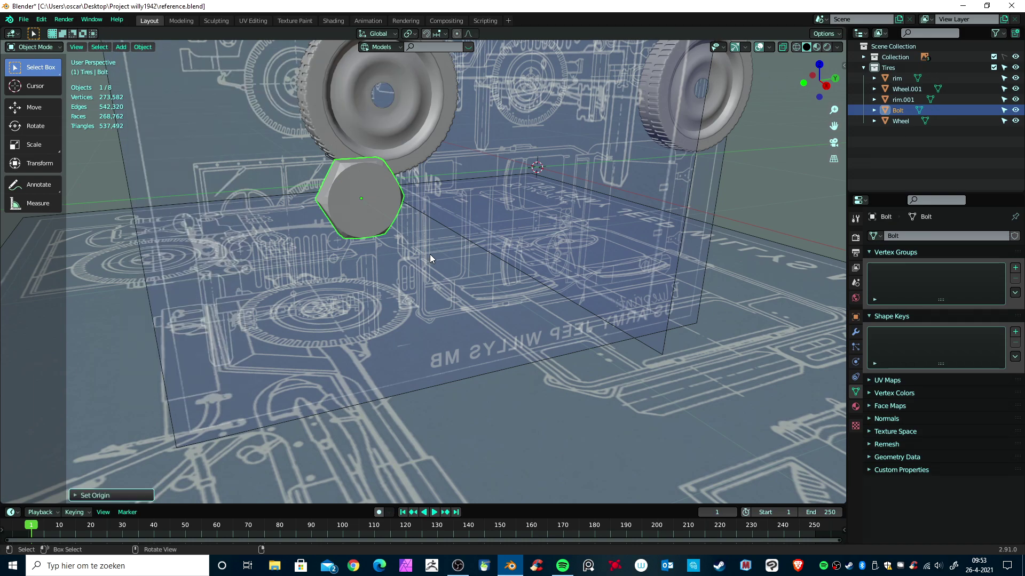
- In the right orthographic view with wireframe shading, scale the Bolt down to roughly a third of its size
{"action": "key", "text": "KP_3"}
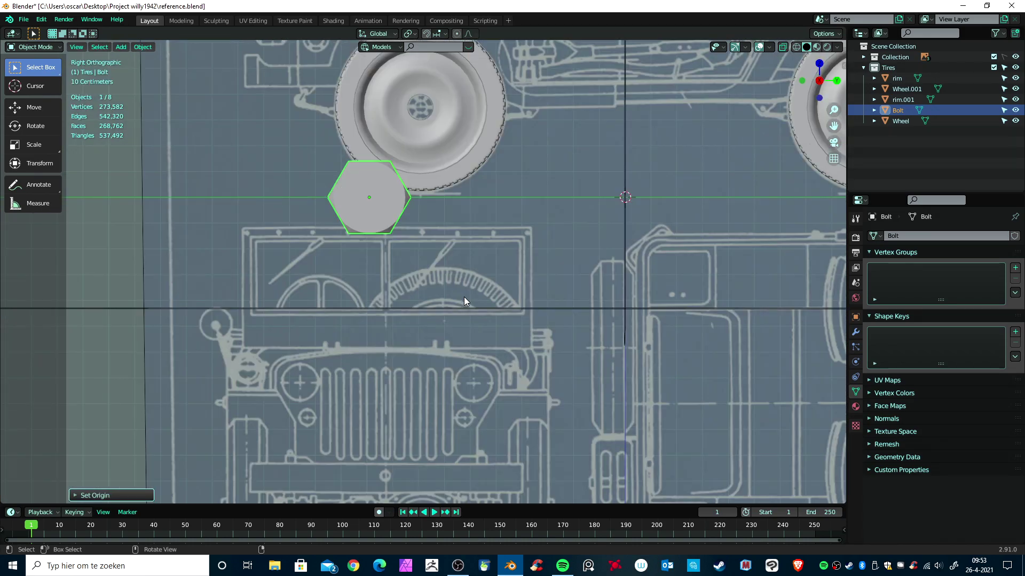
{"action": "scroll", "coordinate": [462, 295], "scroll_direction": "up", "scroll_amount": 2}
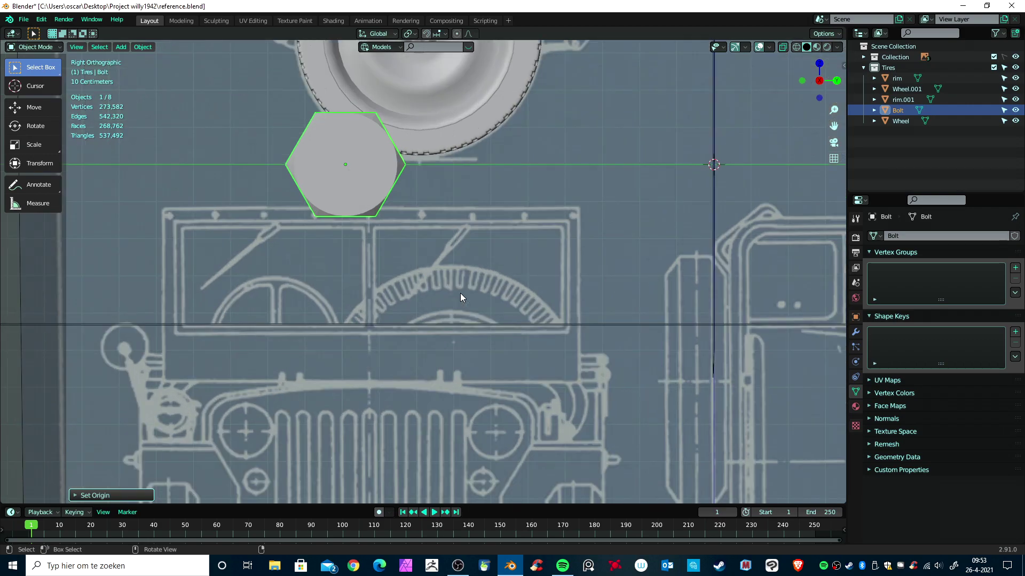
{"action": "left_click", "coordinate": [493, 69]}
{"action": "scroll", "coordinate": [494, 110], "scroll_direction": "down", "scroll_amount": 5}
{"action": "middle_click_drag", "start_coordinate": [584, 244], "coordinate": [561, 375], "text": "shift"}
{"action": "key", "text": "shift+z"}
{"action": "scroll", "coordinate": [560, 375], "scroll_direction": "up", "scroll_amount": 2}
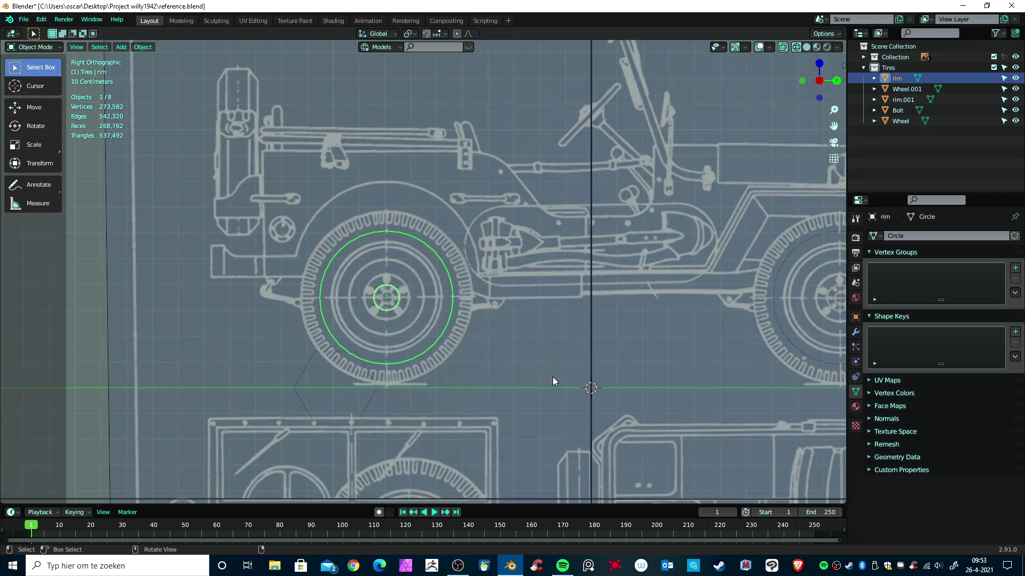
{"action": "left_click", "coordinate": [387, 438]}
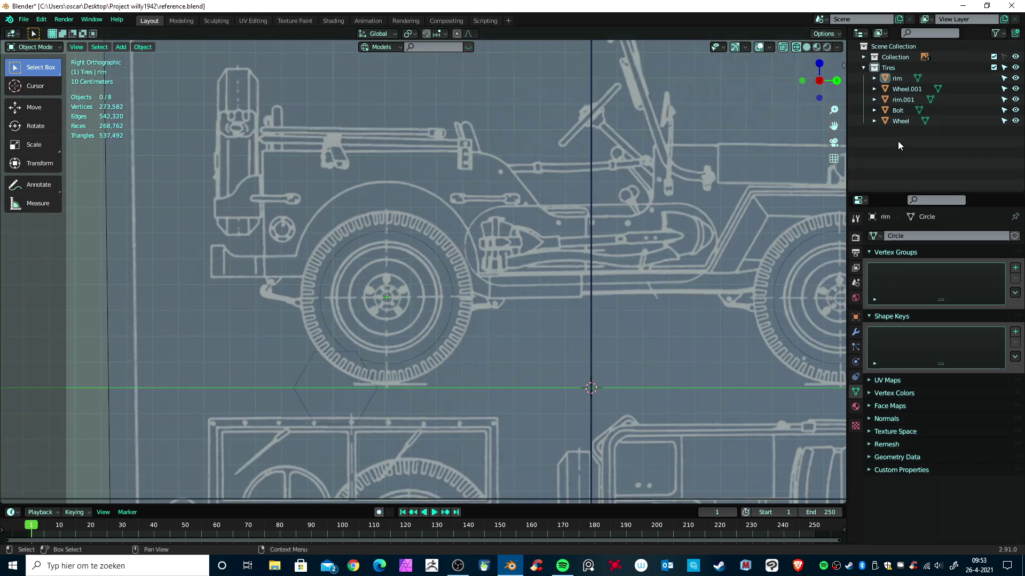
{"action": "left_click", "coordinate": [899, 109]}
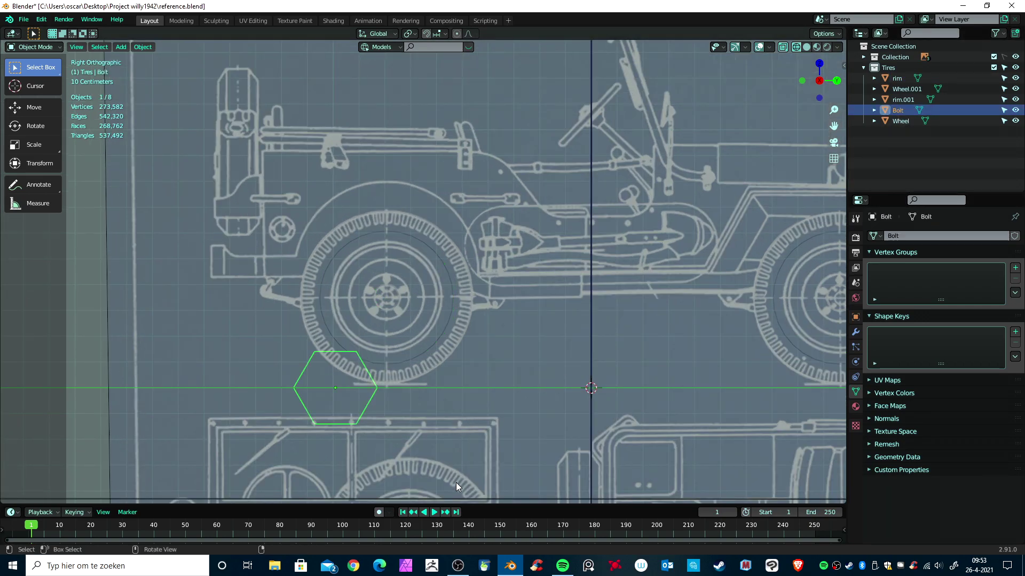
{"action": "key", "text": "s"}
{"action": "left_click", "coordinate": [357, 427]}
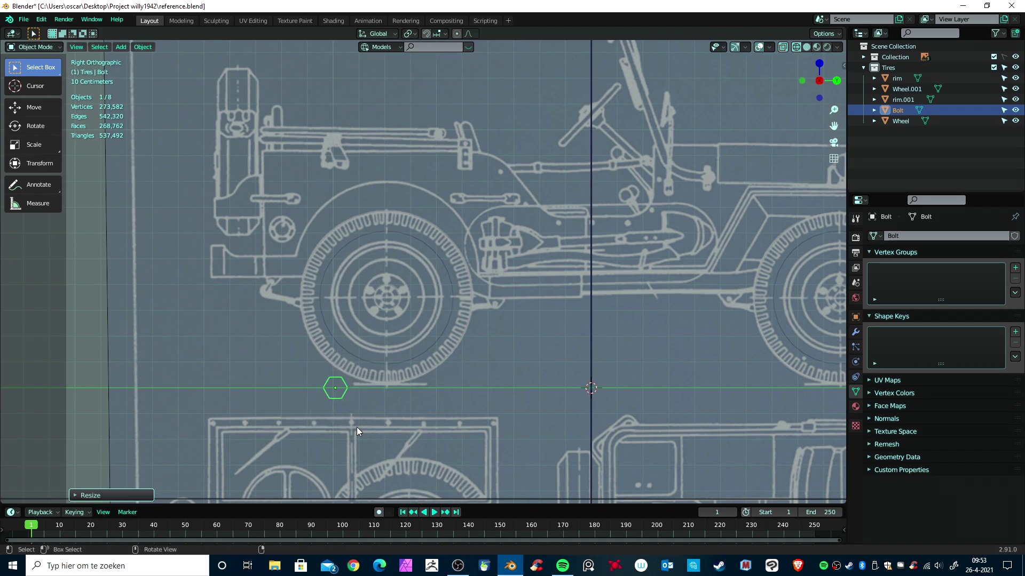
- Move the Bolt onto the topmost bolt of the rear wheel hub in the blueprint and shrink it to fit that bolt
{"action": "key", "text": "g"}
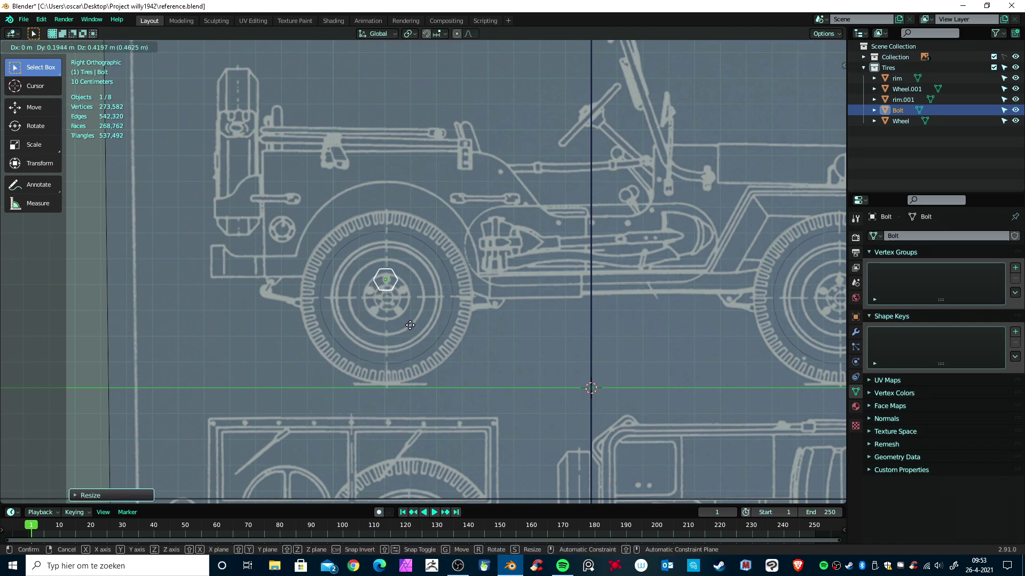
{"action": "left_click", "coordinate": [416, 334]}
{"action": "scroll", "coordinate": [416, 334], "scroll_direction": "up", "scroll_amount": 5}
{"action": "middle_click_drag", "start_coordinate": [494, 425], "coordinate": [613, 348], "text": "shift"}
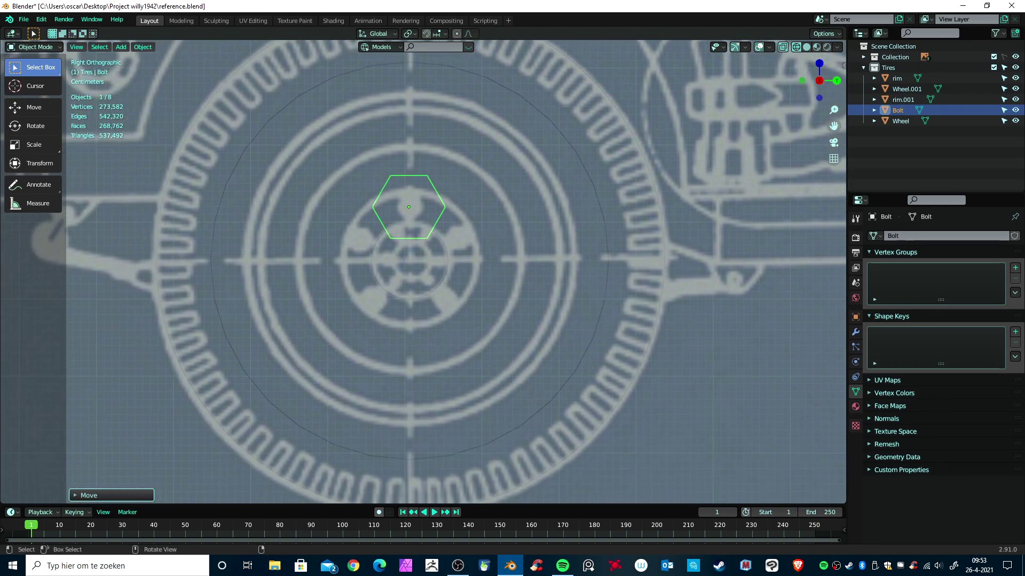
{"action": "key", "text": "s"}
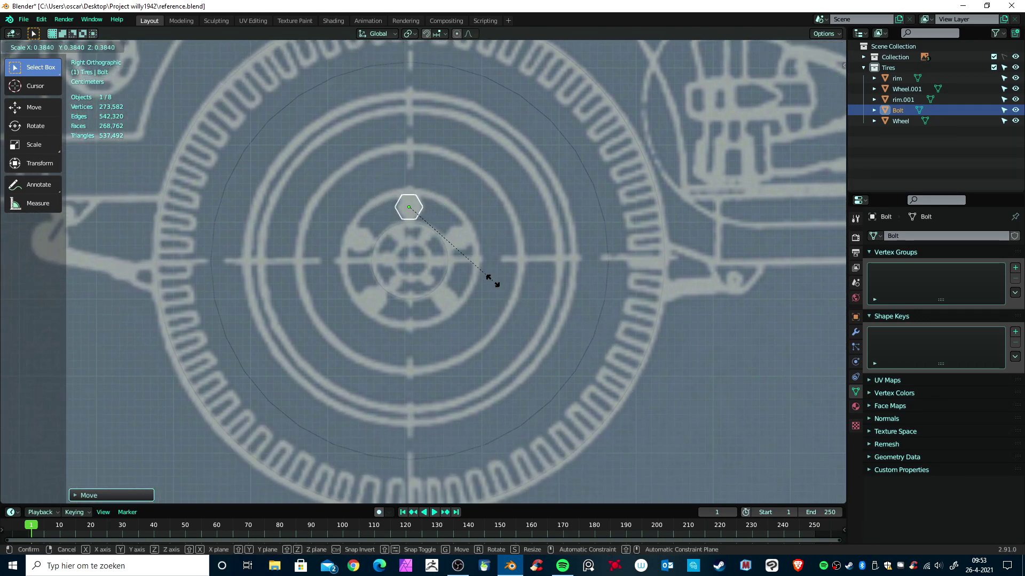
{"action": "left_click", "coordinate": [488, 282]}
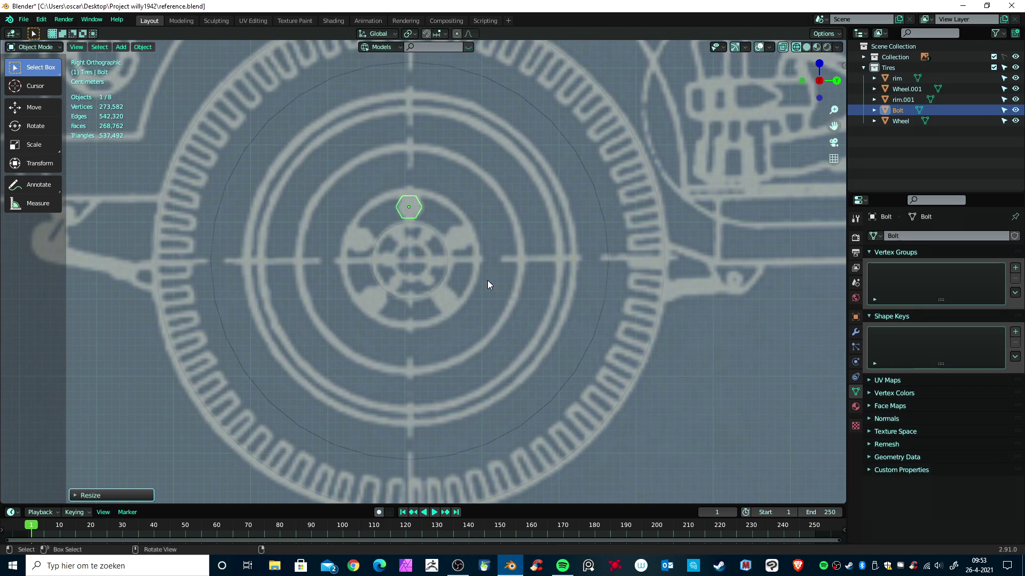
{"action": "key", "text": "g"}
{"action": "left_click", "coordinate": [489, 281]}
- Duplicate the bolt four times, placing the copies on the remaining blueprint bolts around the rear wheel hub
{"action": "key", "text": "shift+d"}
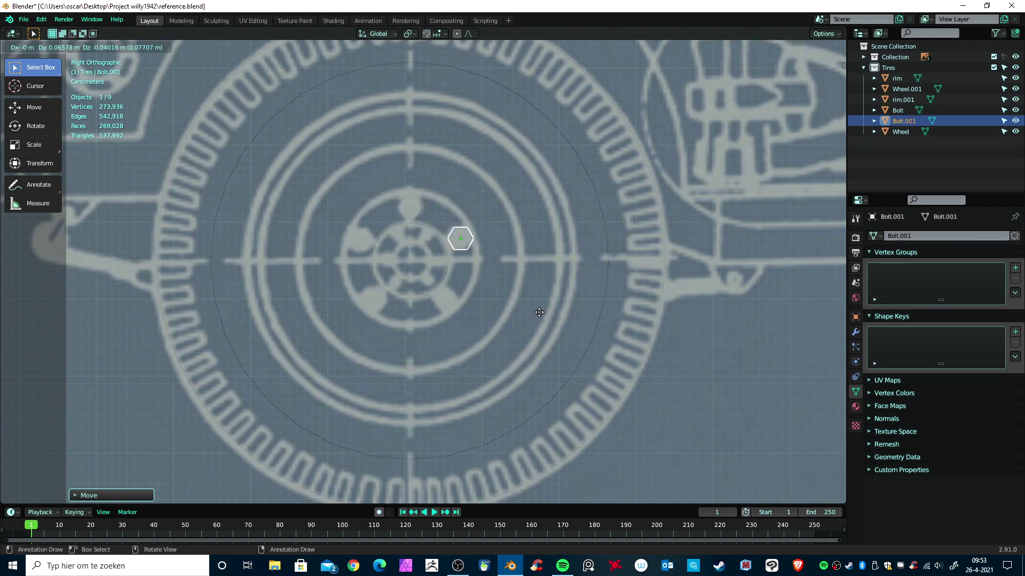
{"action": "left_click", "coordinate": [537, 313]}
{"action": "key", "text": "shift+d"}
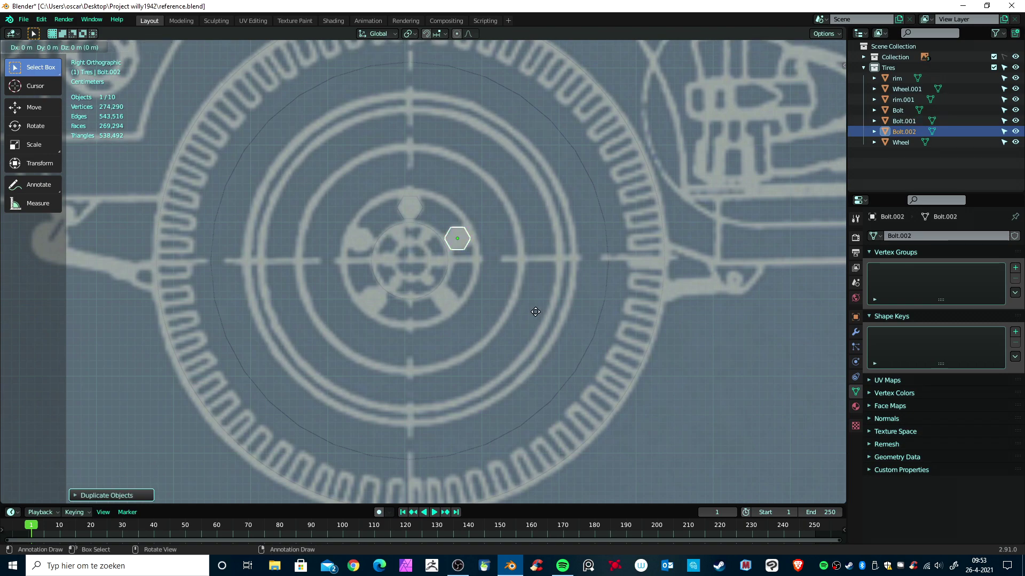
{"action": "left_click", "coordinate": [523, 374]}
{"action": "key", "text": "shift+d"}
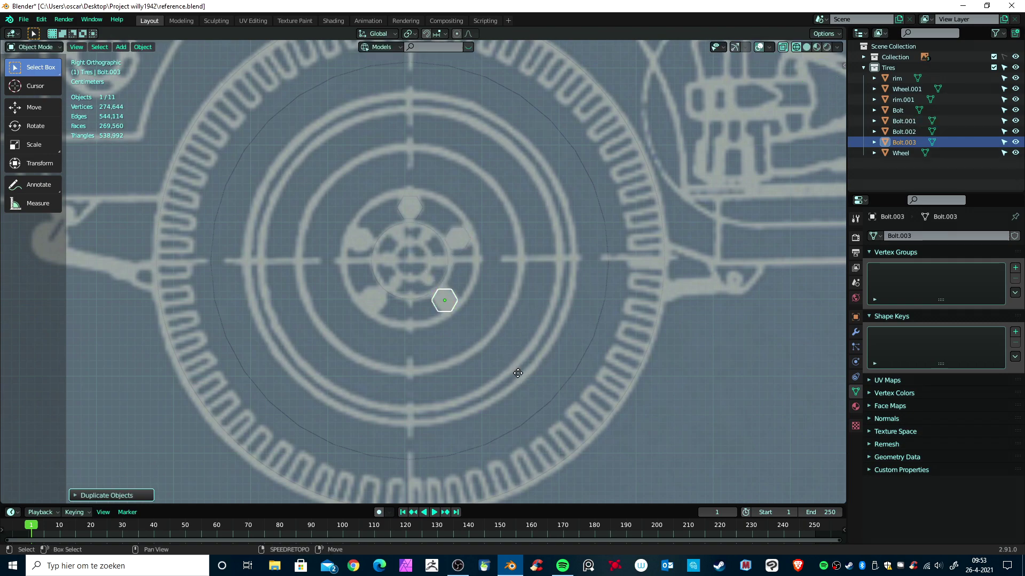
{"action": "left_click", "coordinate": [446, 373]}
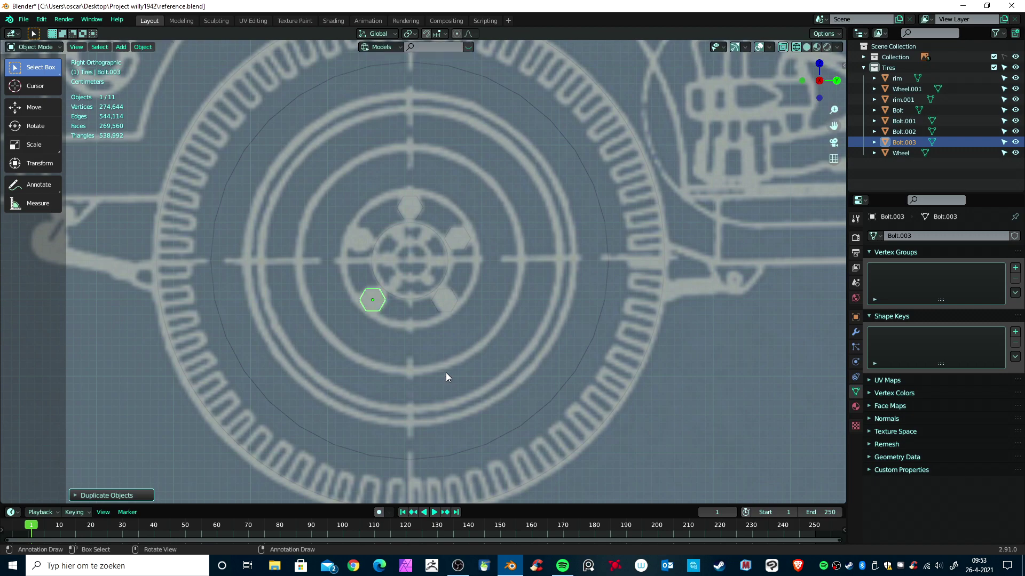
{"action": "key", "text": "shift+d"}
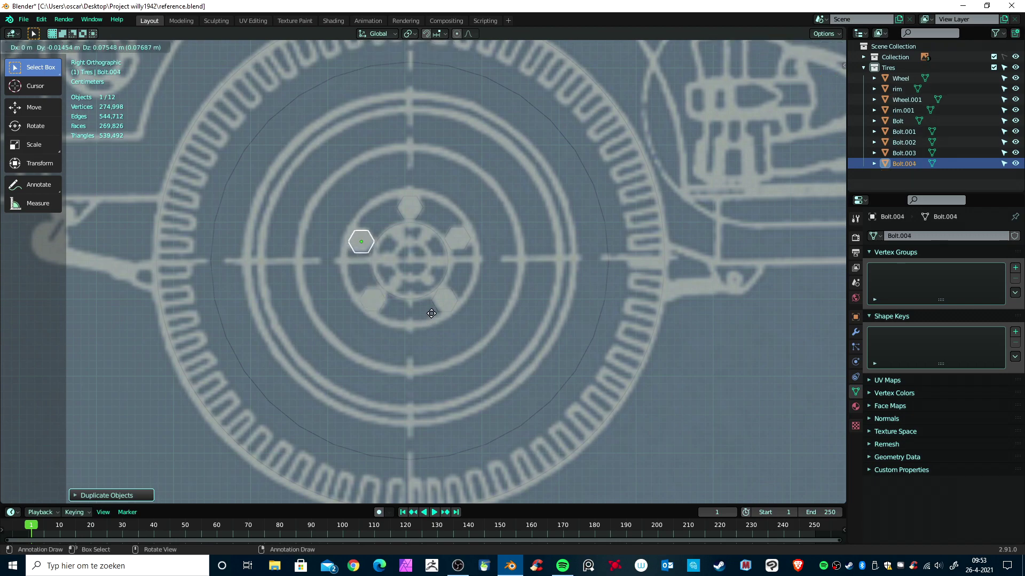
{"action": "left_click", "coordinate": [432, 314]}
- Switch to solid shading in a perspective view, select all five bolts and join them into one object
{"action": "scroll", "coordinate": [531, 340], "scroll_direction": "down", "scroll_amount": 3}
{"action": "middle_click_drag", "start_coordinate": [495, 367], "coordinate": [511, 319]}
{"action": "left_click", "coordinate": [806, 47]}
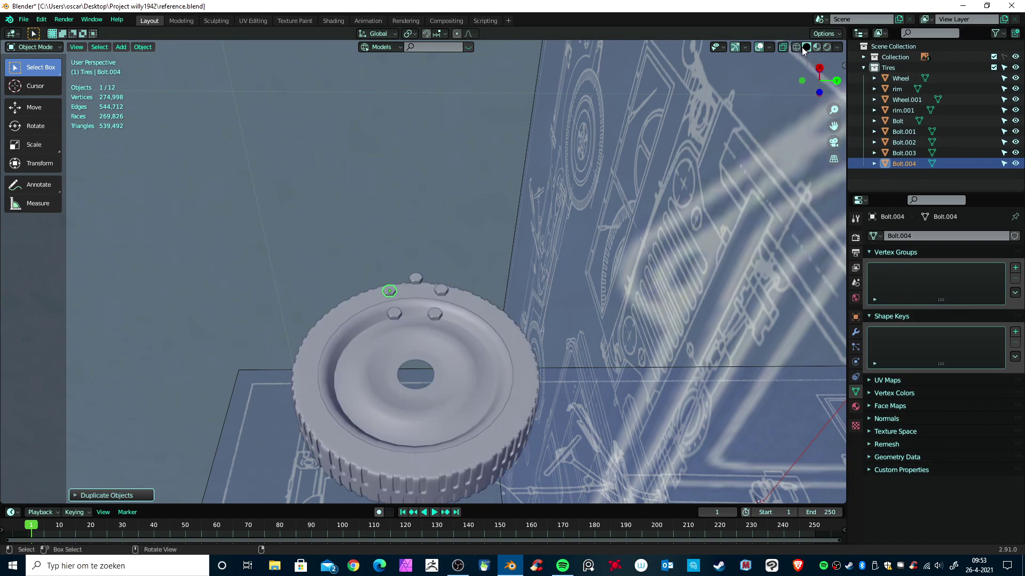
{"action": "middle_click_drag", "start_coordinate": [476, 341], "coordinate": [475, 427]}
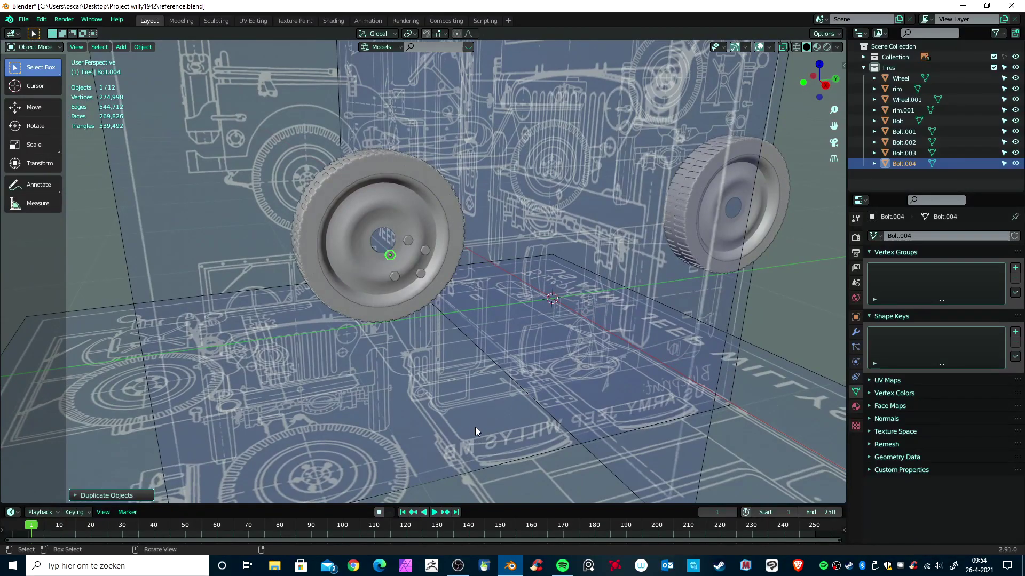
{"action": "scroll", "coordinate": [478, 421], "scroll_direction": "up", "scroll_amount": 5}
{"action": "left_click", "coordinate": [421, 269]}
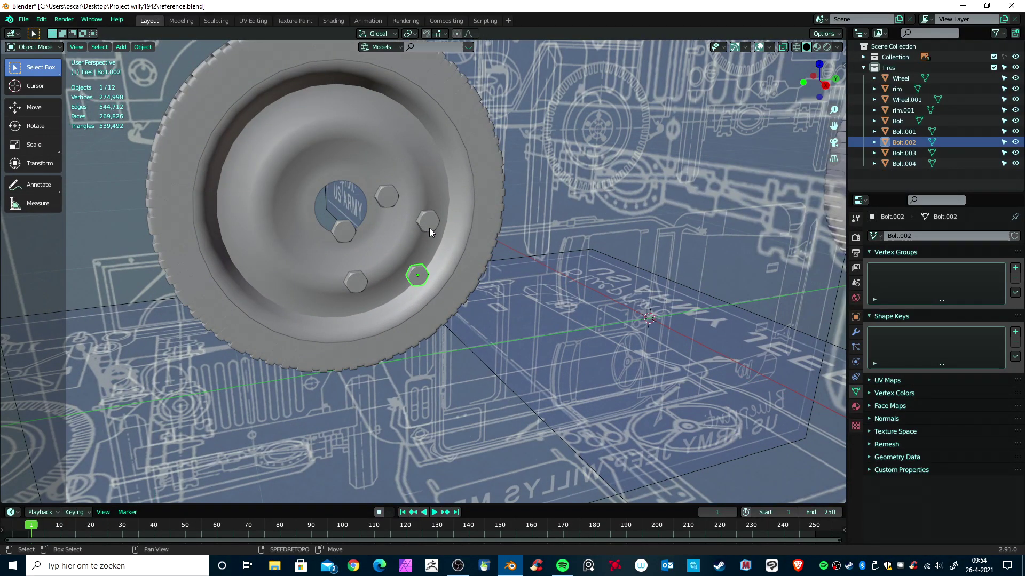
{"action": "left_click", "coordinate": [427, 222], "text": "shift"}
{"action": "left_click", "coordinate": [391, 196], "text": "shift"}
{"action": "left_click", "coordinate": [347, 232], "text": "shift"}
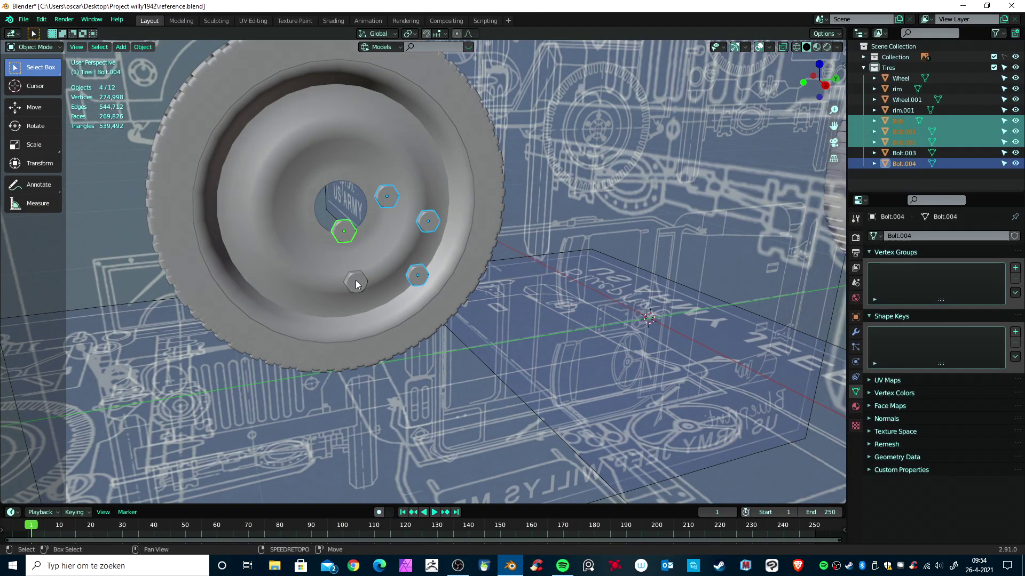
{"action": "left_click", "coordinate": [355, 281], "text": "shift"}
{"action": "middle_click_drag", "start_coordinate": [378, 331], "coordinate": [444, 340]}
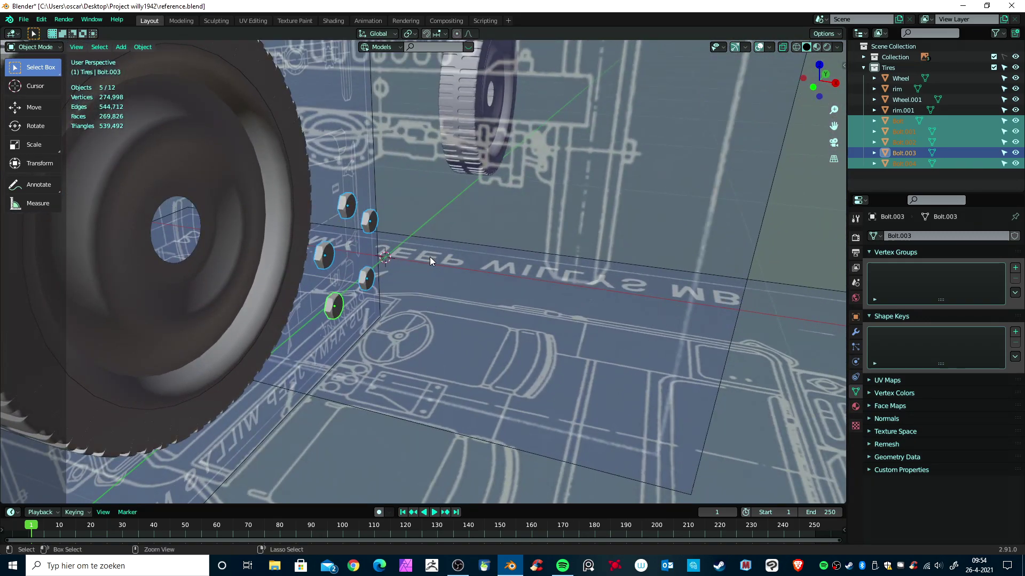
{"action": "key", "text": "ctrl+j"}
- Set the joined bolts' origin to their common centre and rename the object as Bolts
{"action": "middle_click_drag", "start_coordinate": [421, 287], "coordinate": [324, 312]}
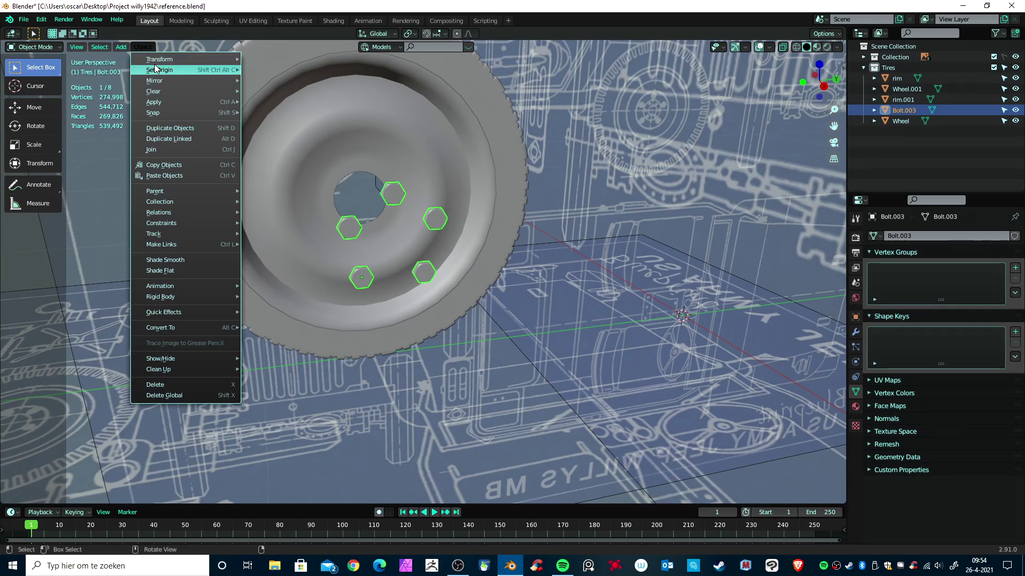
{"action": "mouse_move", "coordinate": [155, 70]}
{"action": "left_click", "coordinate": [273, 104]}
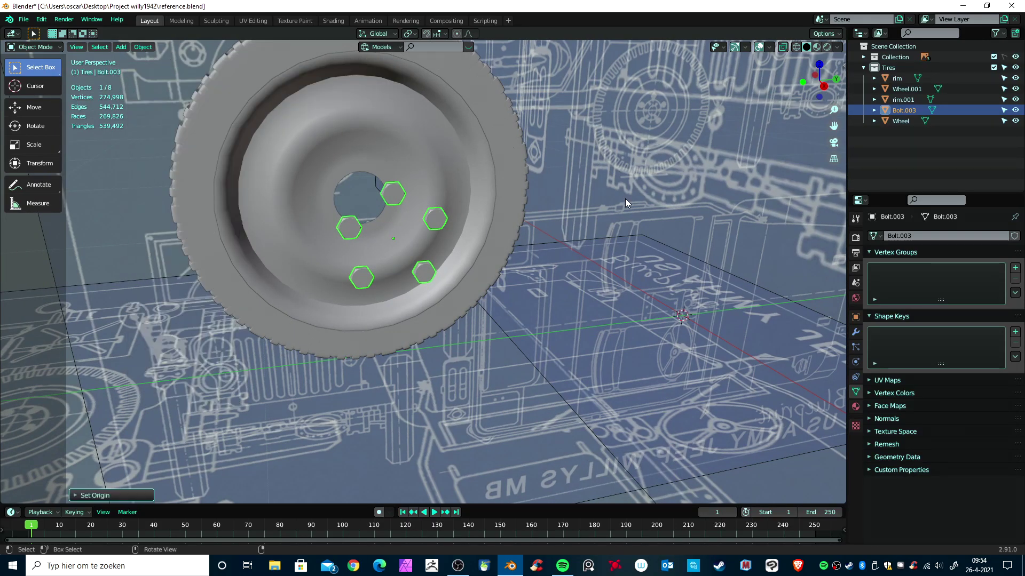
{"action": "double_click", "coordinate": [903, 110]}
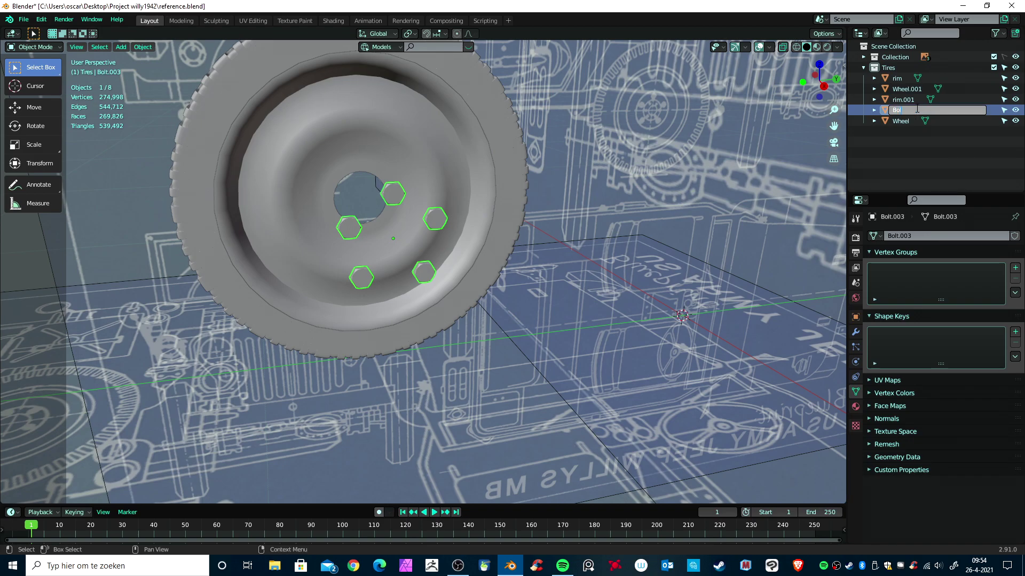
{"action": "key", "text": "Return"}
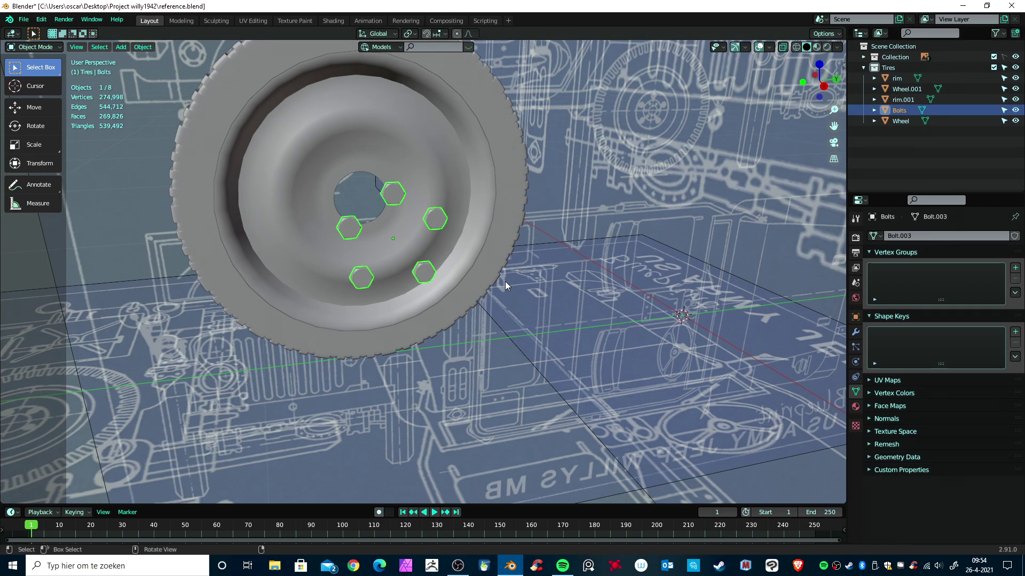
- Move the Bolts object about -0.28 m along the X axis so the heads sit on the rim around its centre hole
{"action": "middle_click_drag", "start_coordinate": [463, 380], "coordinate": [523, 375]}
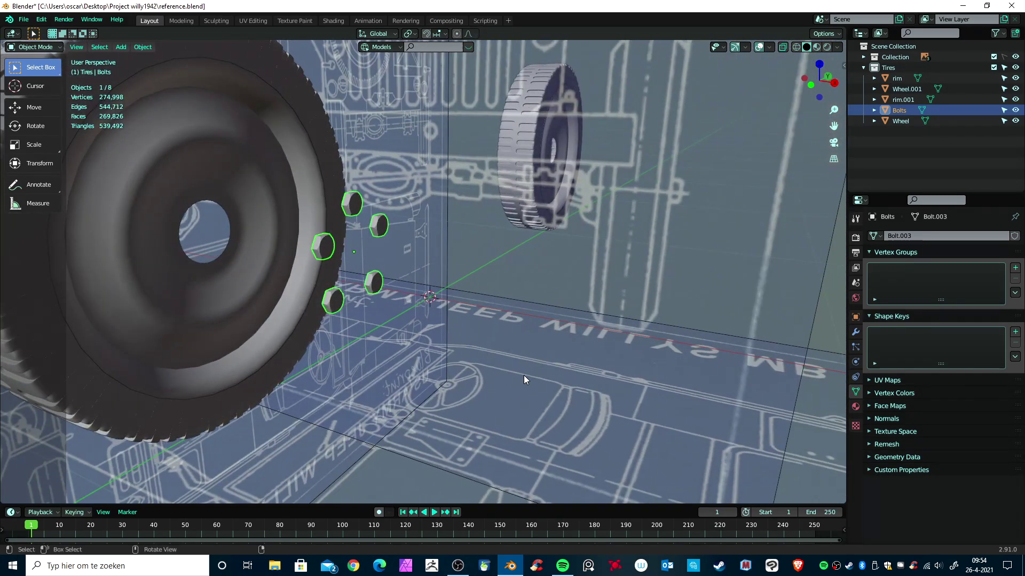
{"action": "key", "text": "g"}
{"action": "key", "text": "x"}
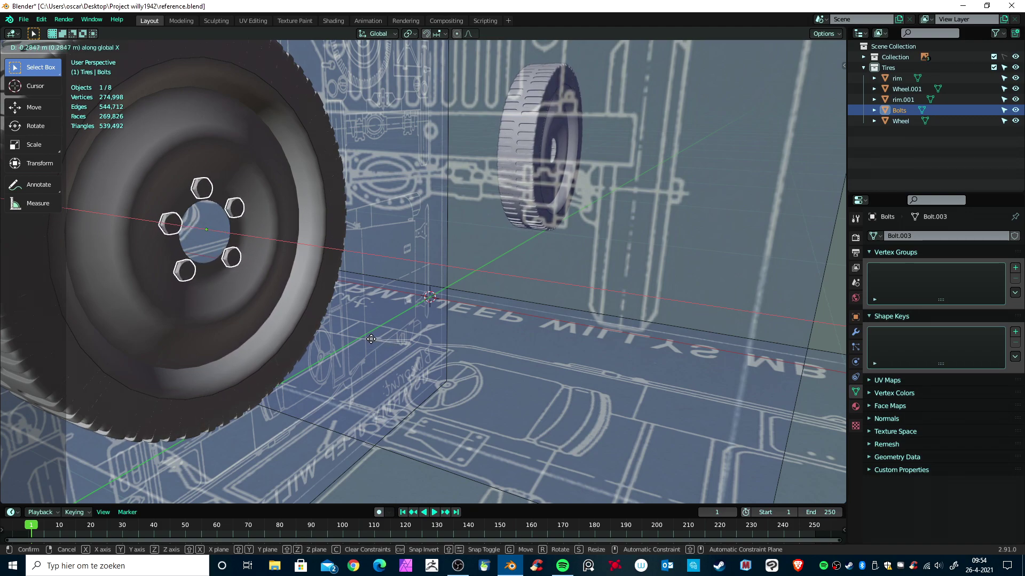
{"action": "left_click", "coordinate": [371, 339]}
{"action": "scroll", "coordinate": [384, 363], "scroll_direction": "down", "scroll_amount": 3}
{"action": "left_click", "coordinate": [384, 363]}
{"action": "middle_click_drag", "start_coordinate": [442, 397], "coordinate": [659, 347]}
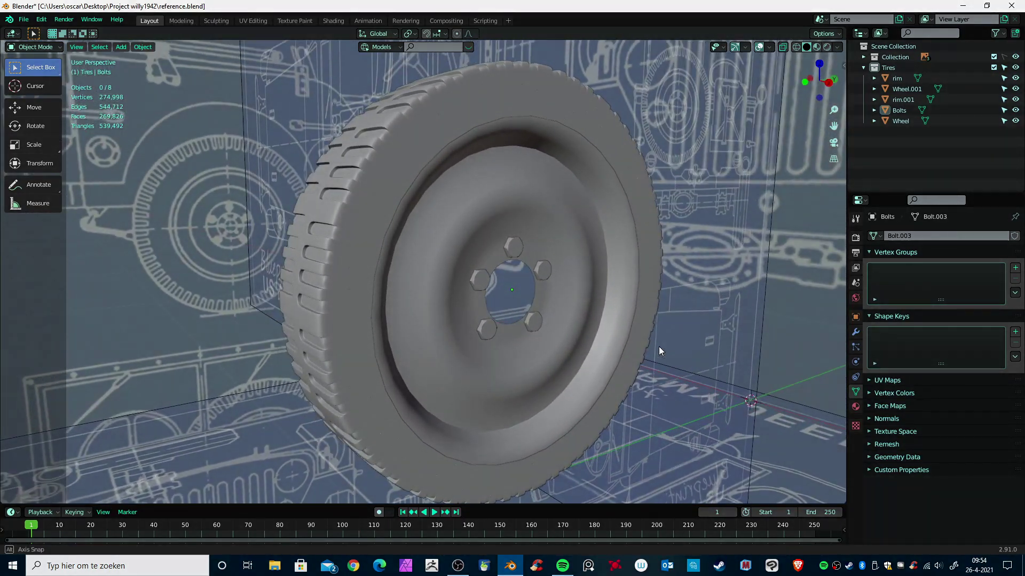